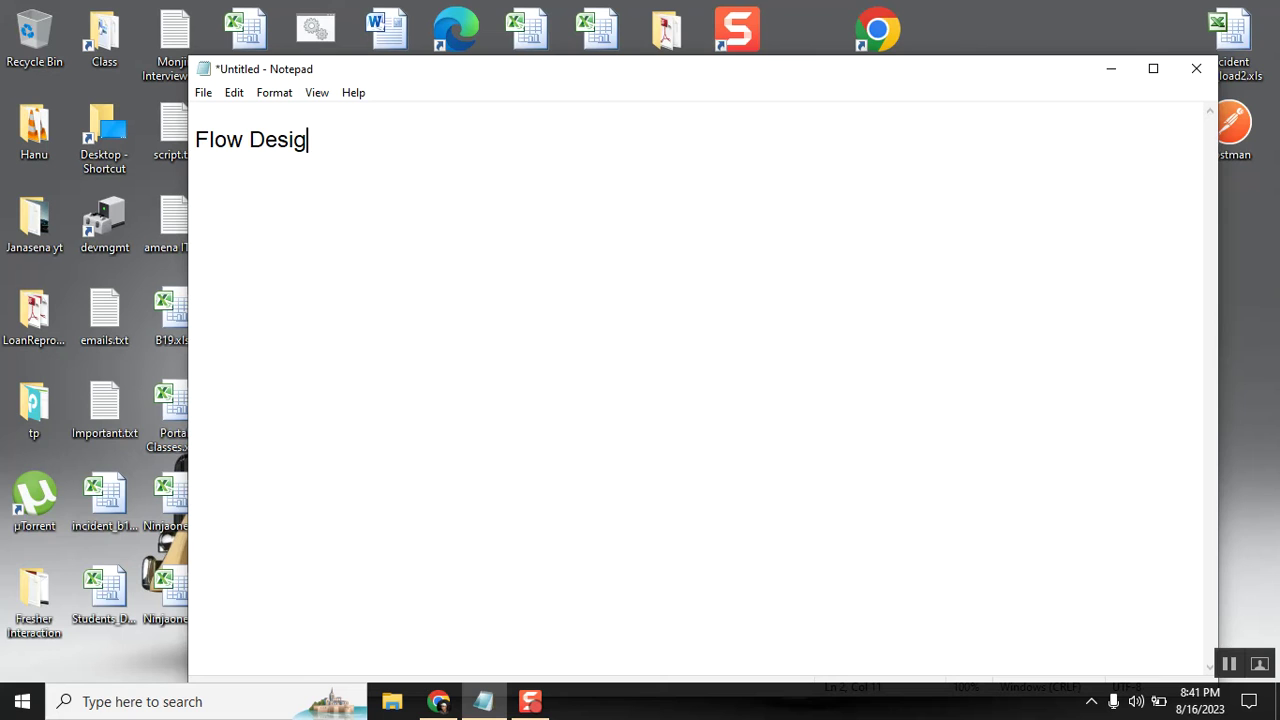
# - Complete the note's heading as "Flow Designer:" and leave a blank line below it
pyautogui.press('BackSpace')
pyautogui.press('BackSpace')
pyautogui.press('BackSpace')
pyautogui.write('nger')
pyautogui.press('BackSpace')
pyautogui.press('BackSpace')
pyautogui.press('BackSpace')
pyautogui.press('BackSpace')
pyautogui.write('gner:')
pyautogui.press('Return')
pyautogui.press('Return')
# - Write the line "Incident table:" followed by the condition line "if a caller is VIP"
pyautogui.write('Inicde')
pyautogui.press('BackSpace')
pyautogui.press('BackSpace')
pyautogui.press('BackSpace')
pyautogui.press('BackSpace')
pyautogui.write('cident table:')
pyautogui.press('Return')
pyautogui.write('if a caller is VIP')
pyautogui.press('Return')
# - Add the line "then set the priority." below the VIP condition in the note
pyautogui.write('s')
pyautogui.press('BackSpace')
pyautogui.write('then set the ')
pyautogui.write('pi')
pyautogui.write('iot')
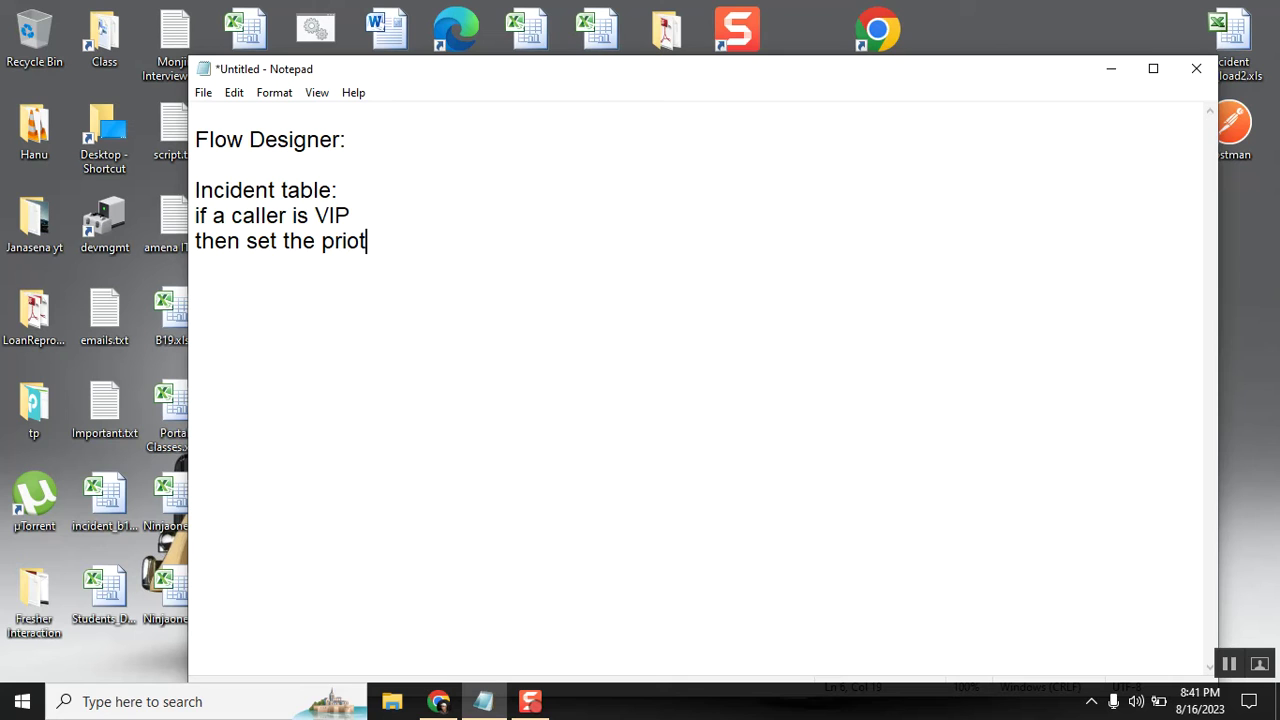
pyautogui.press('BackSpace')
pyautogui.write('ir')
pyautogui.press('BackSpace')
pyautogui.press('BackSpace')
pyautogui.write('rity.')
pyautogui.press('Return')
pyautogui.press('Return')
pyautogui.click(371, 207)
pyautogui.doubleClick(277, 216)
pyautogui.doubleClick(331, 216)
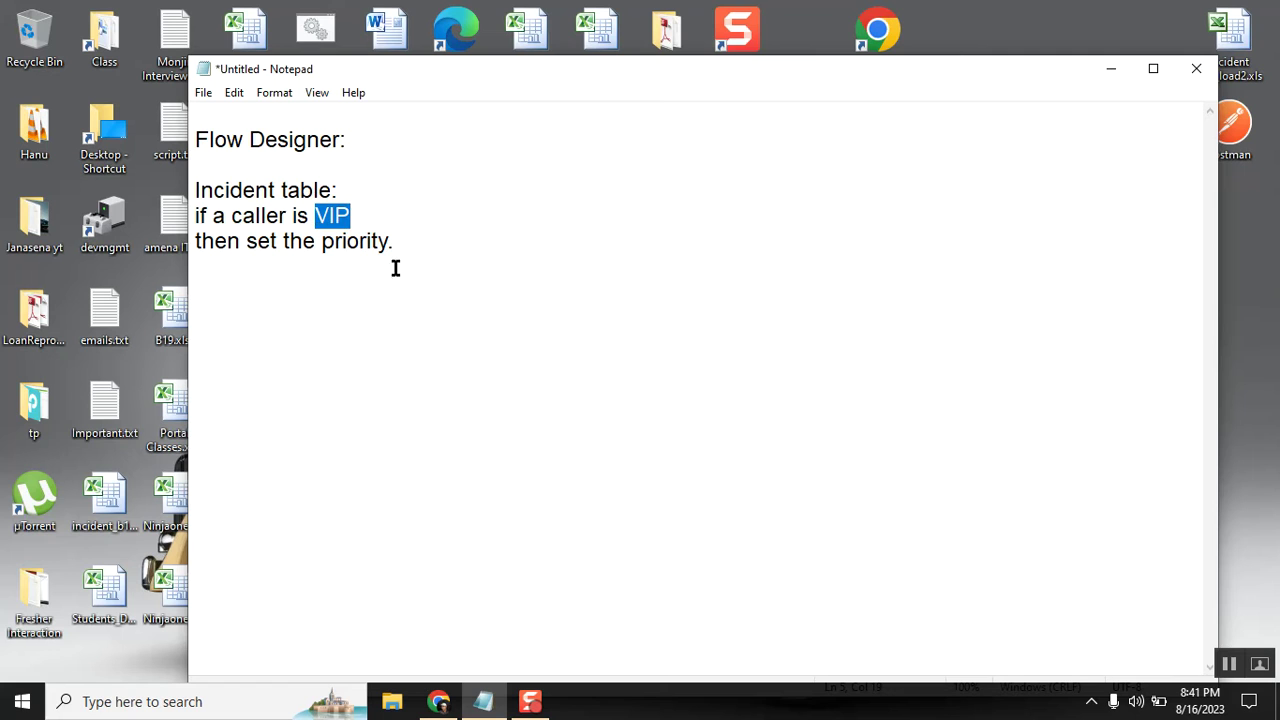
pyautogui.doubleClick(370, 241)
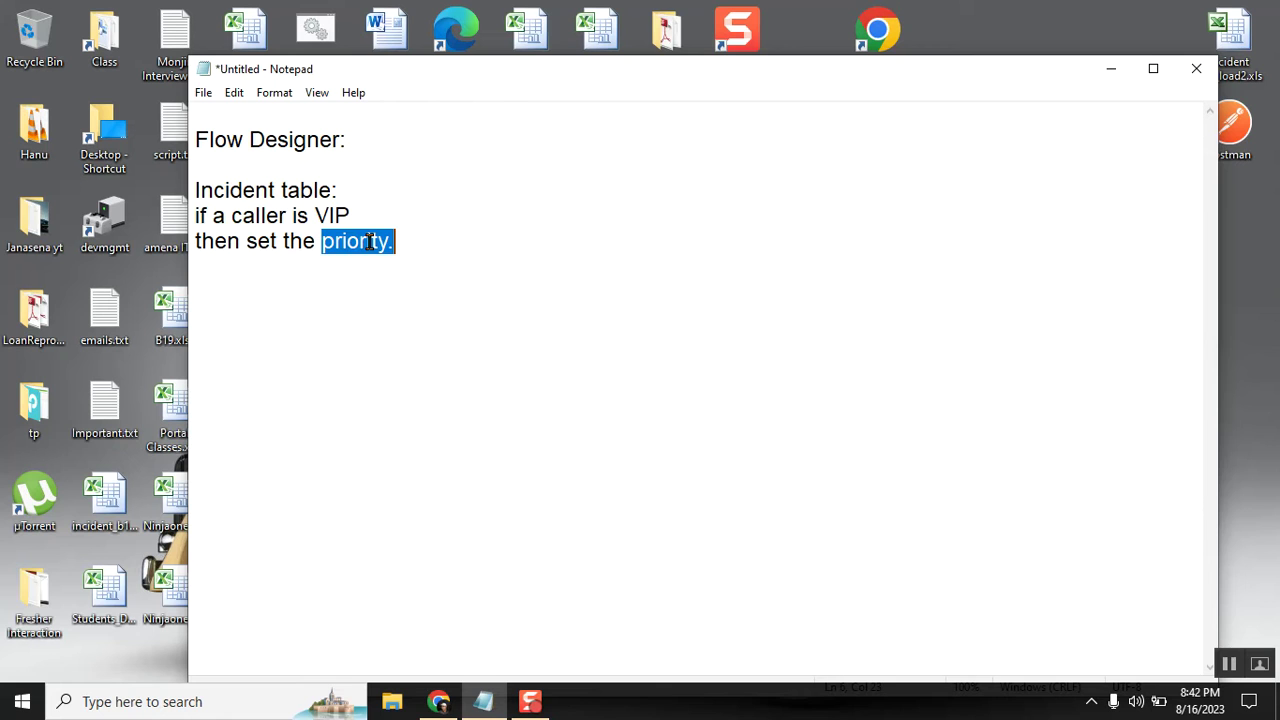
pyautogui.click(368, 241)
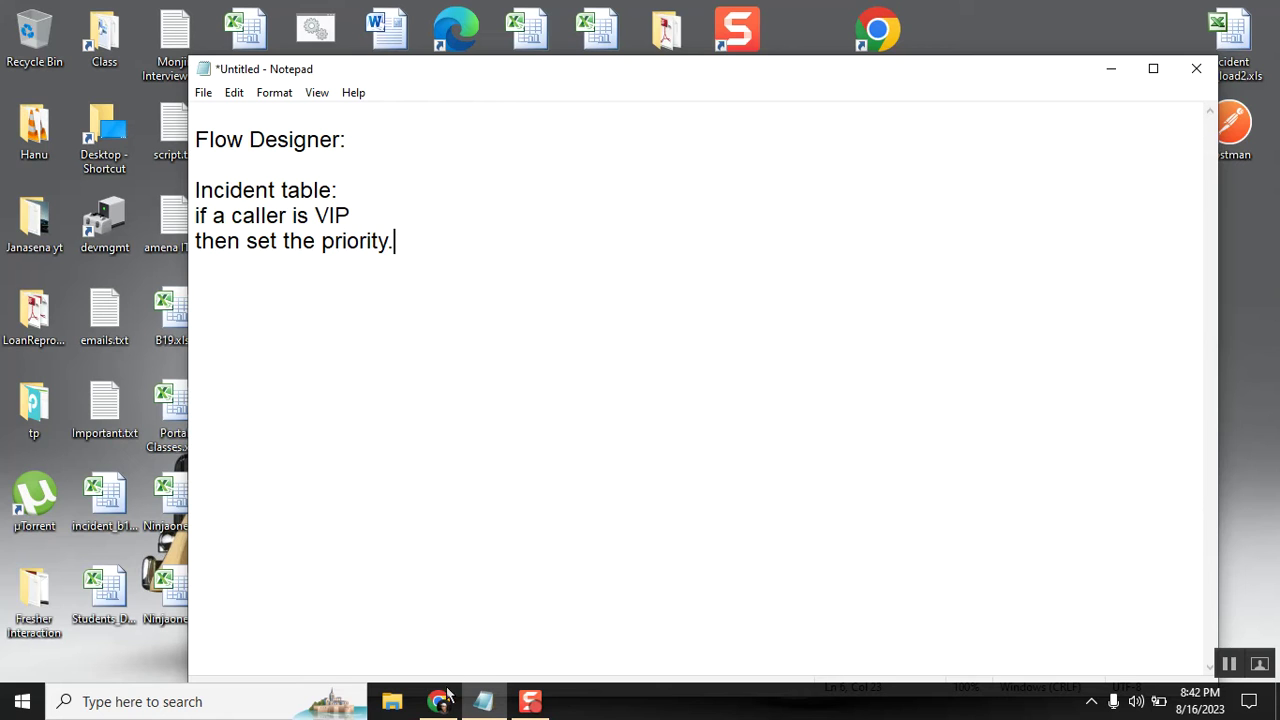
# - Switch to Chrome, close the old Flow Designer page and reopen Flow Designer by filtering the ServiceNow navigator for "flow desi"
pyautogui.moveTo(437, 701)
pyautogui.click(418, 625)
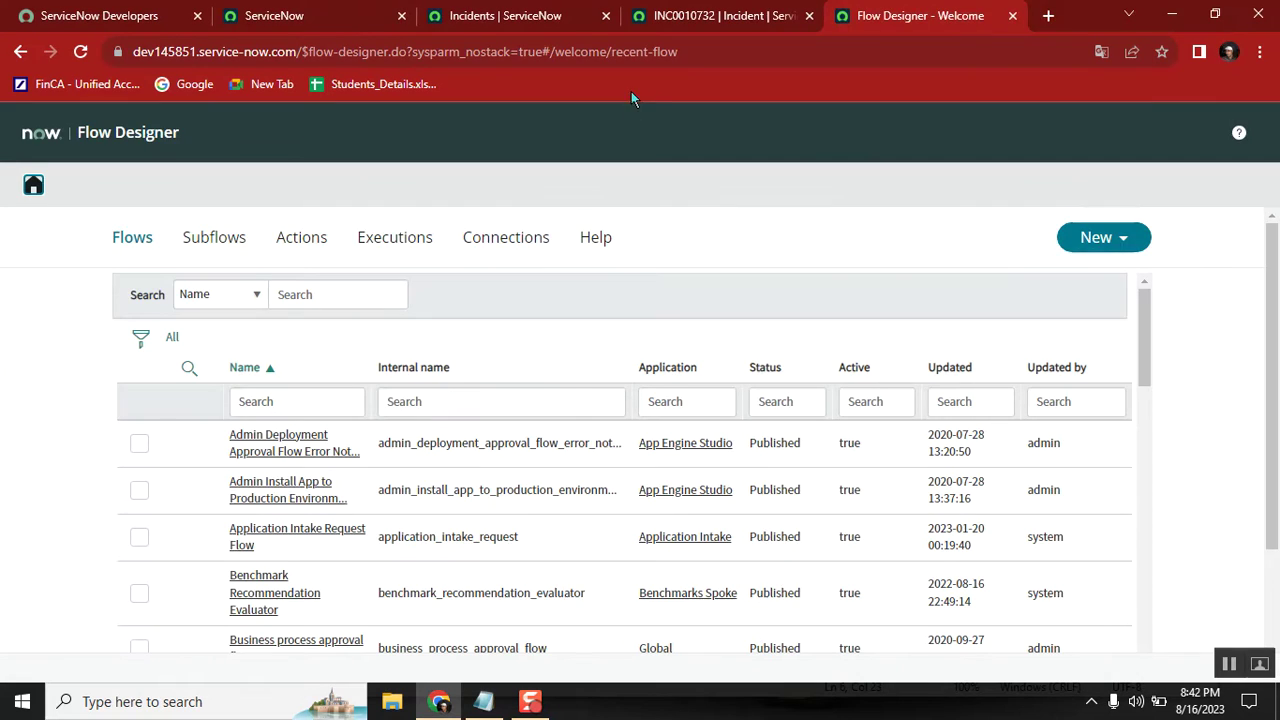
pyautogui.click(1012, 15)
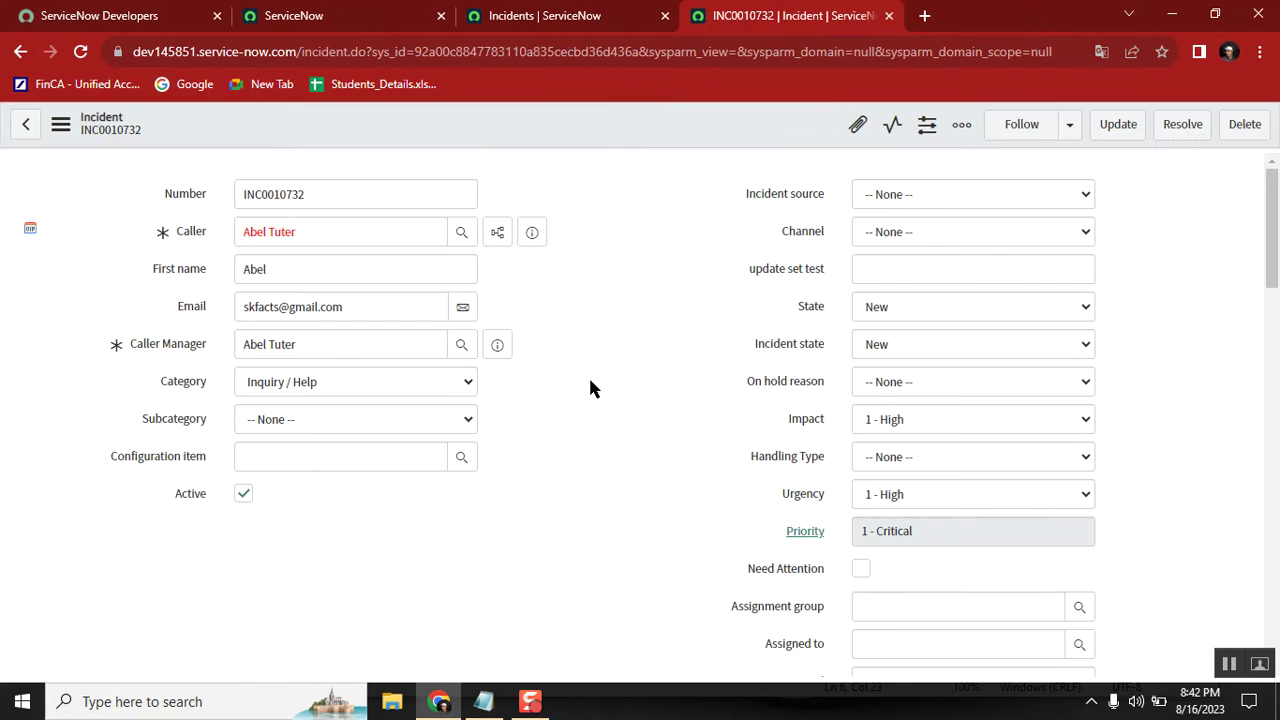
pyautogui.click(320, 14)
pyautogui.write('flow des')
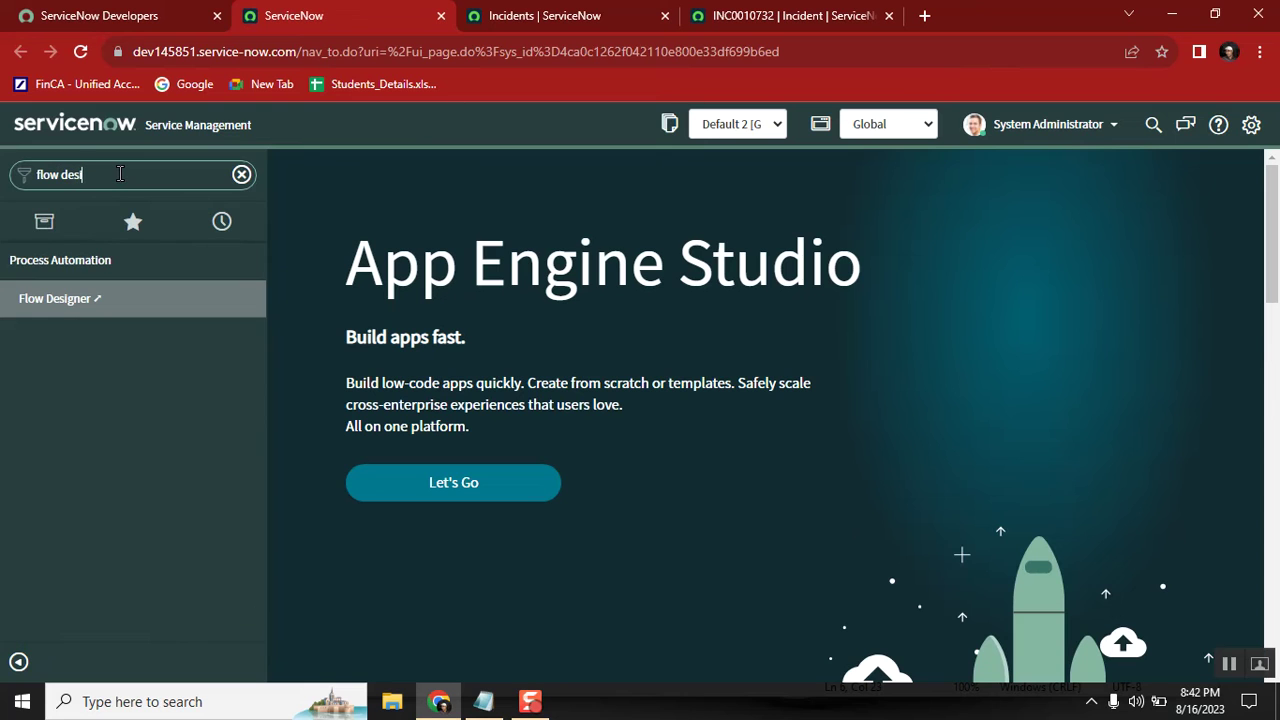
pyautogui.write('i')
pyautogui.click(62, 298)
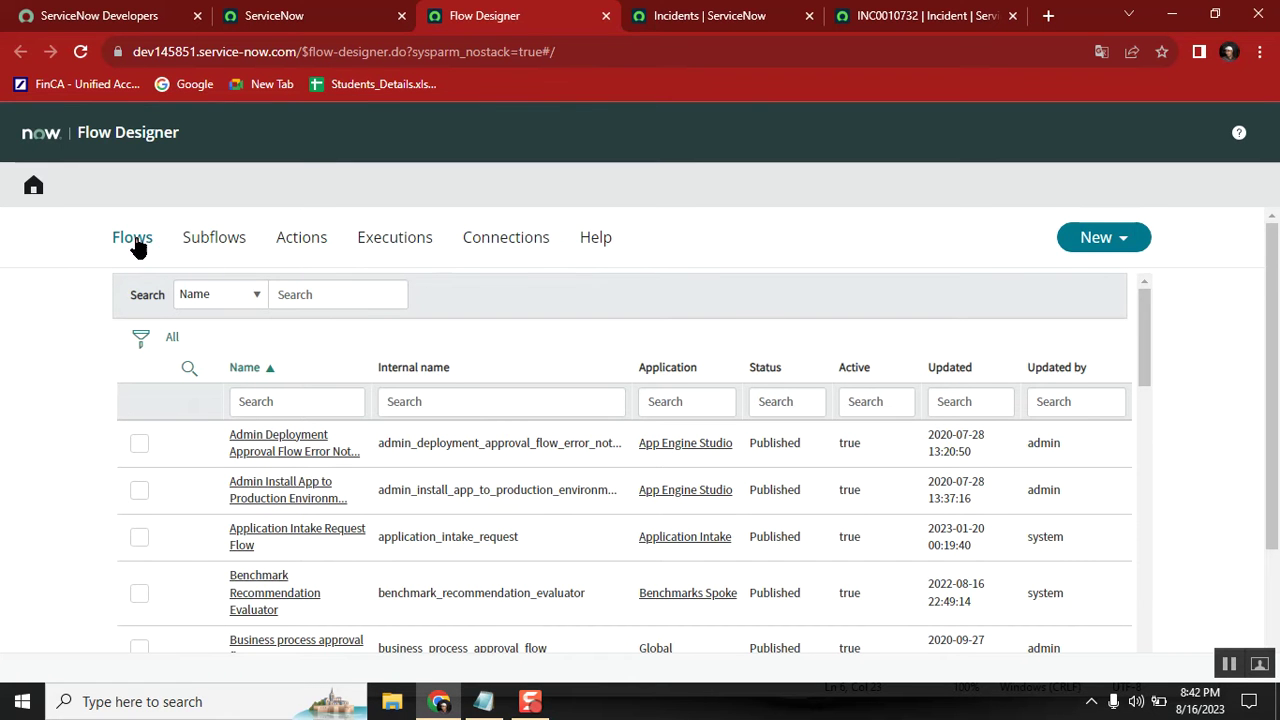
# - Start a new flow and name it "Incident Priority 1 set for VIP caller"
pyautogui.click(1112, 241)
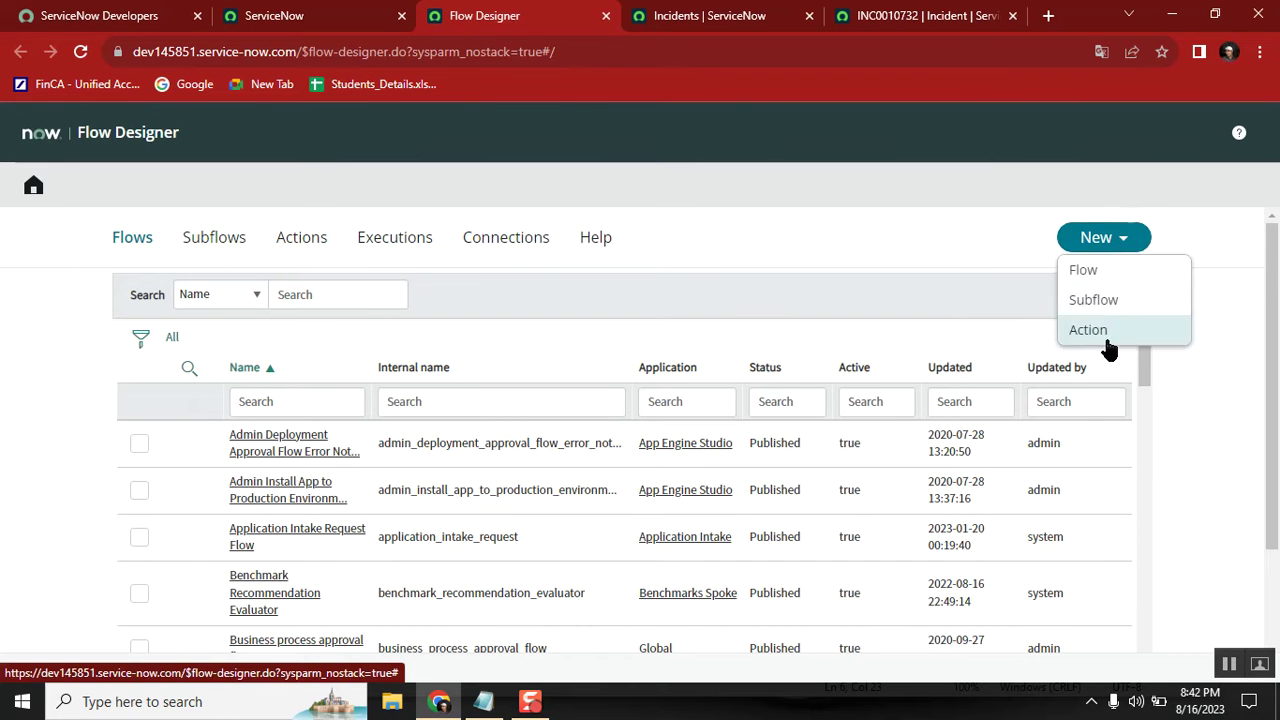
pyautogui.click(1094, 277)
pyautogui.click(525, 238)
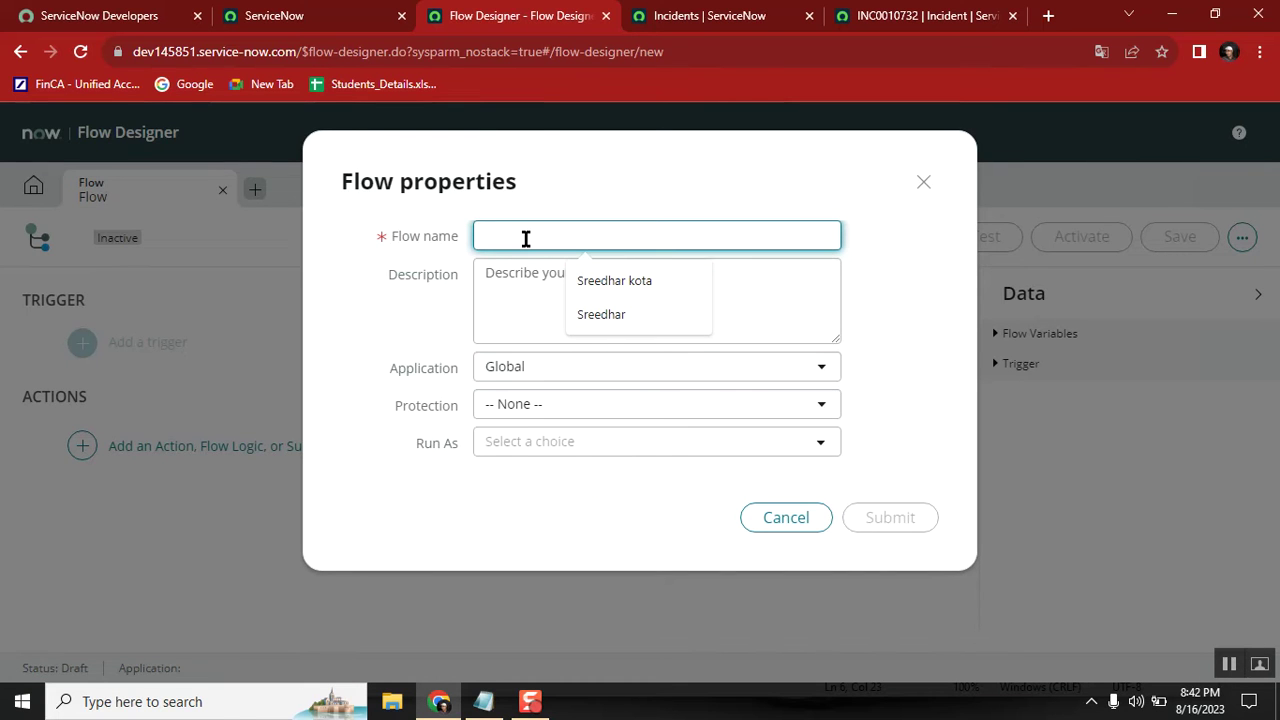
pyautogui.write('Fl')
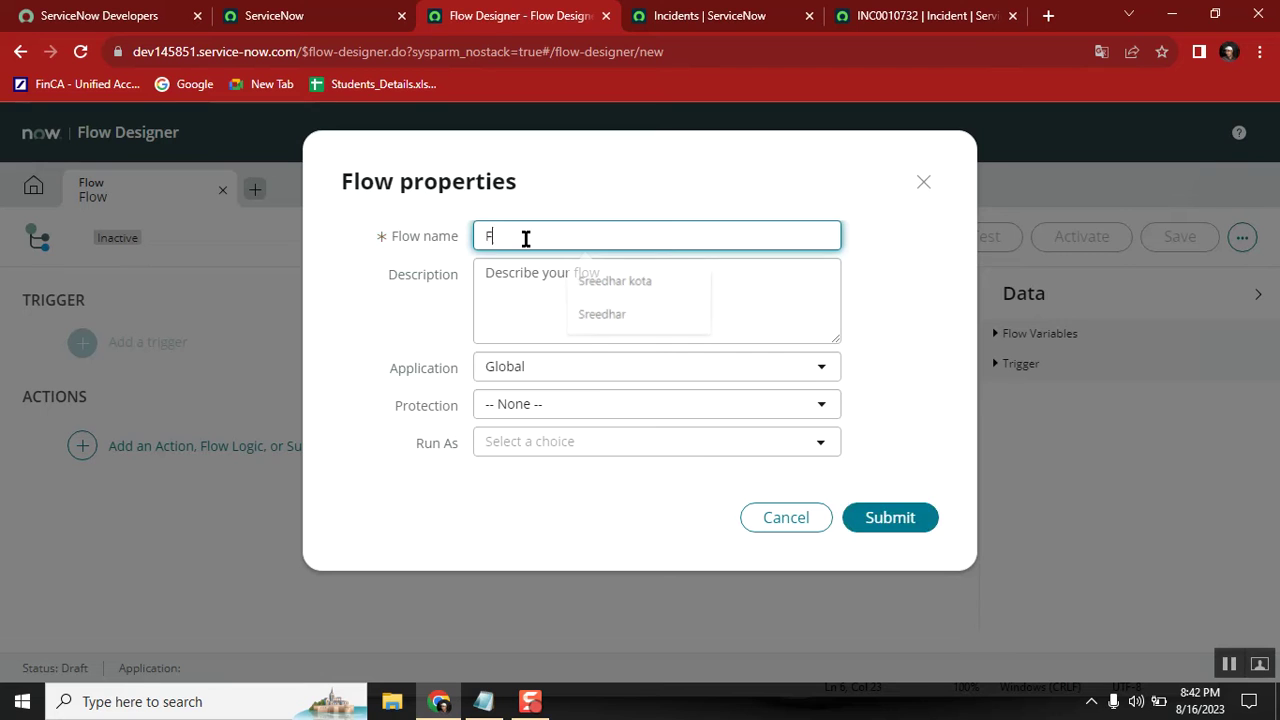
pyautogui.press('BackSpace')
pyautogui.press('BackSpace')
pyautogui.write('Inc')
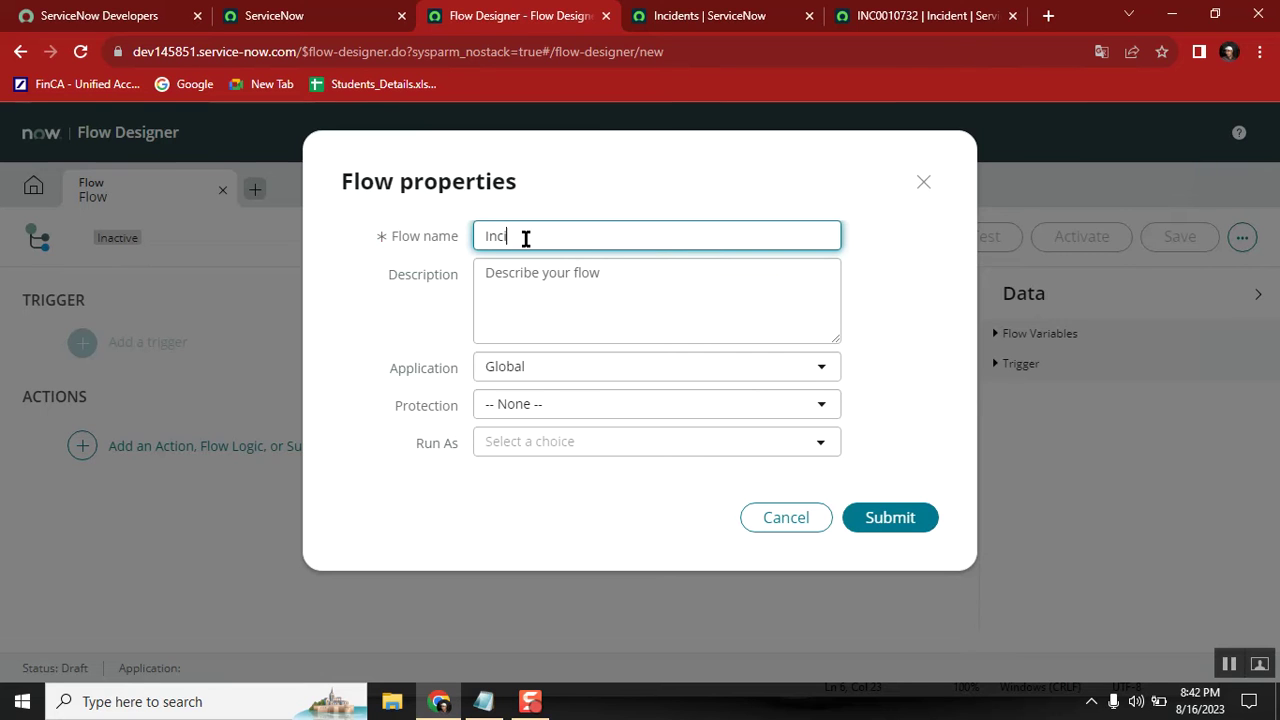
pyautogui.write('ident Priority 1 set for VIP caller')
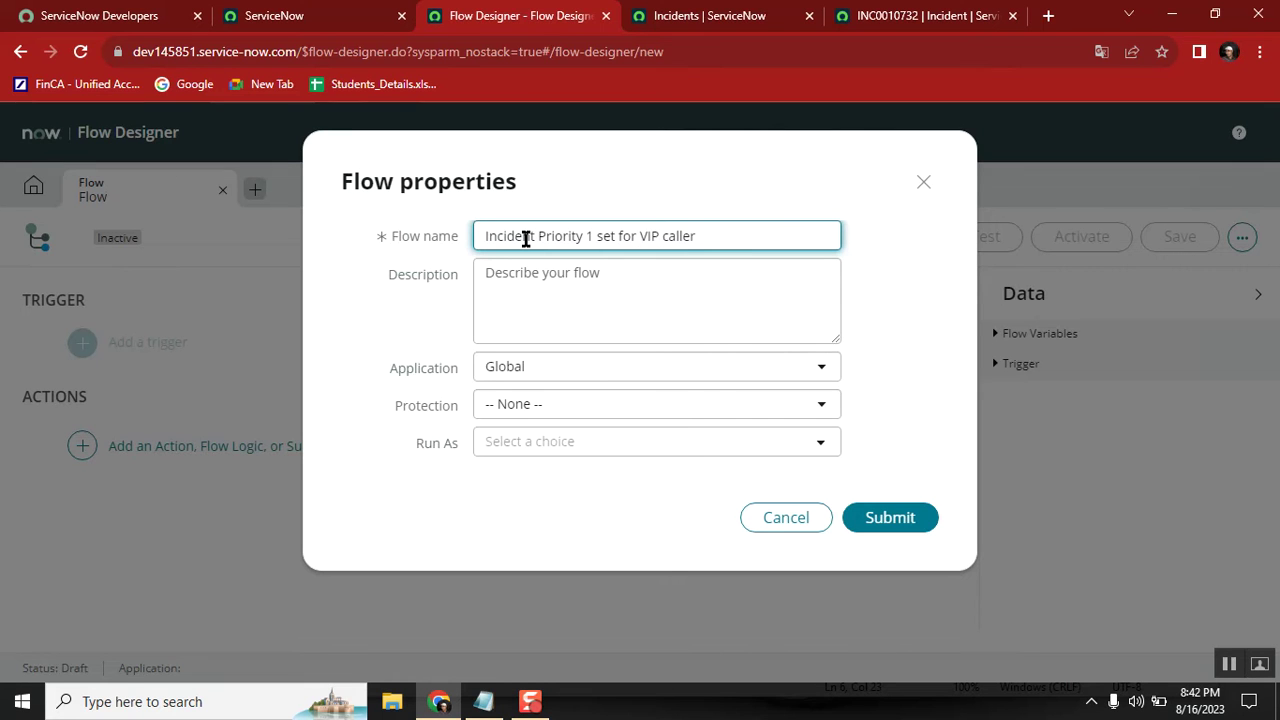
# - Copy the flow name "Incident Priority 1 set for VIP caller" into the flow's description
pyautogui.hotkey('ctrl', 'a')
pyautogui.hotkey('ctrl', 'c')
pyautogui.click(575, 318)
pyautogui.hotkey('ctrl', 'v')
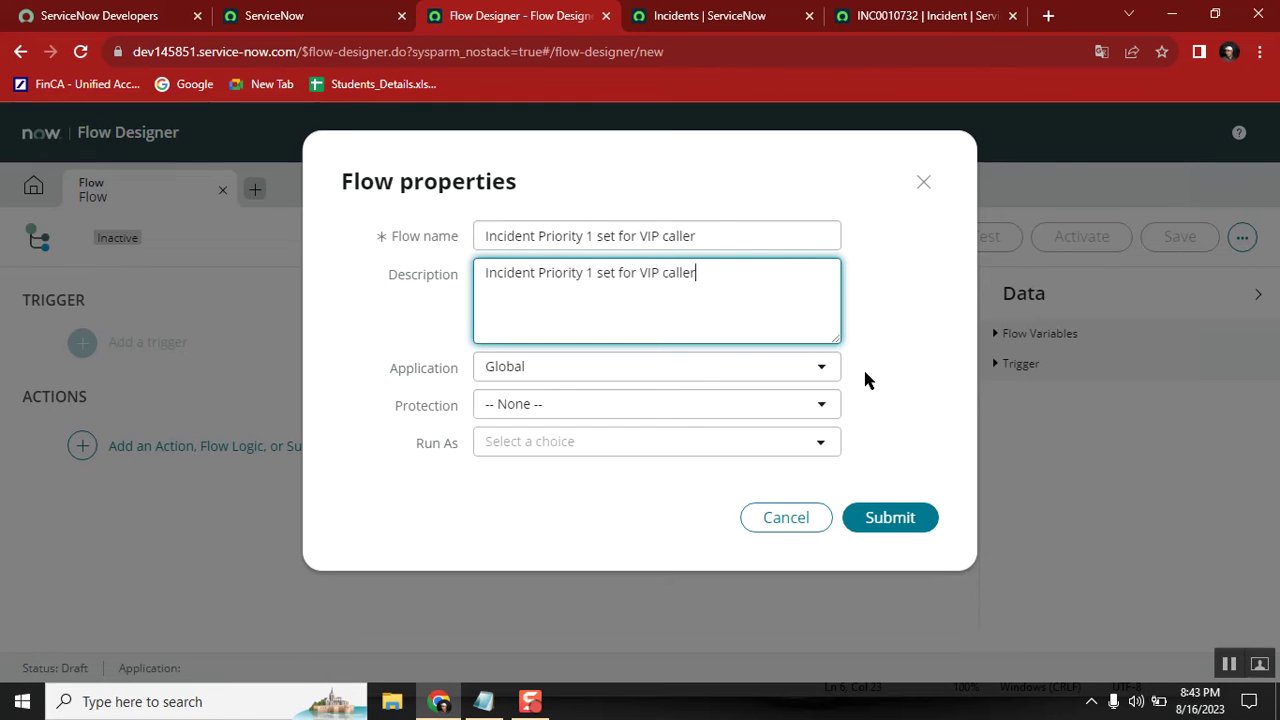
# - Set the flow to run as System User, submit its properties and dismiss the welcome tour
pyautogui.click(543, 403)
pyautogui.click(516, 478)
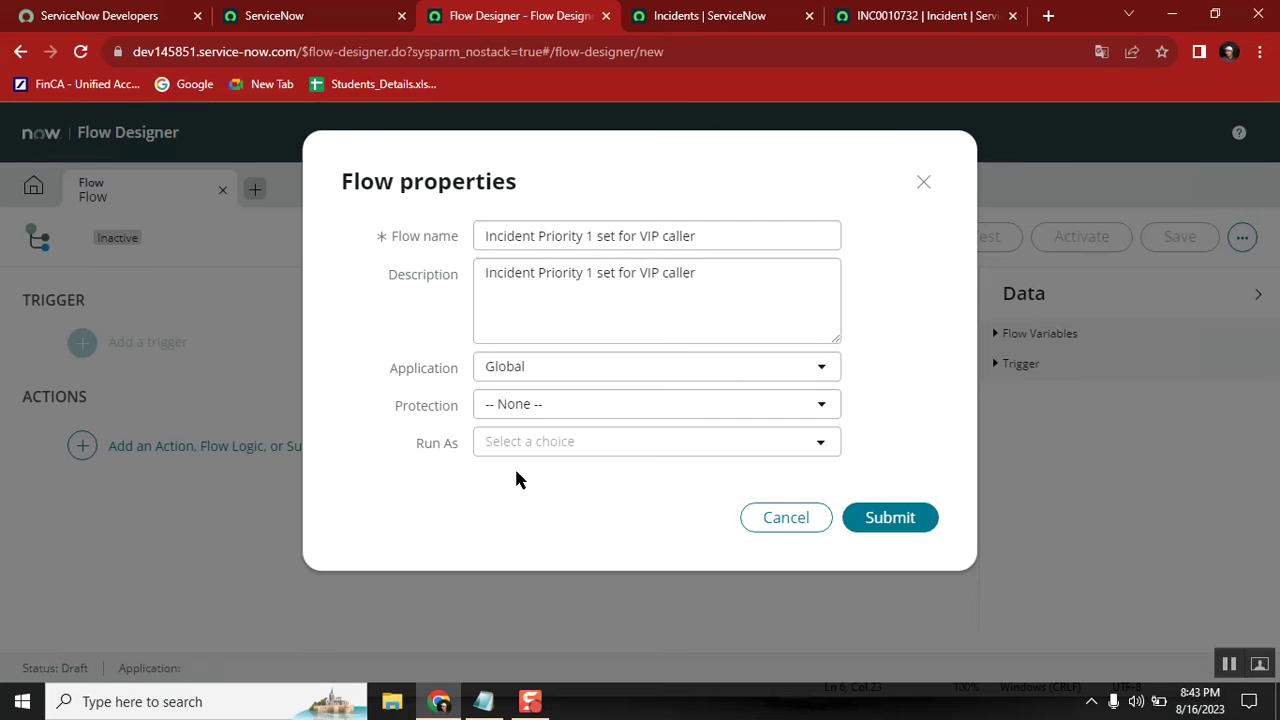
pyautogui.click(528, 441)
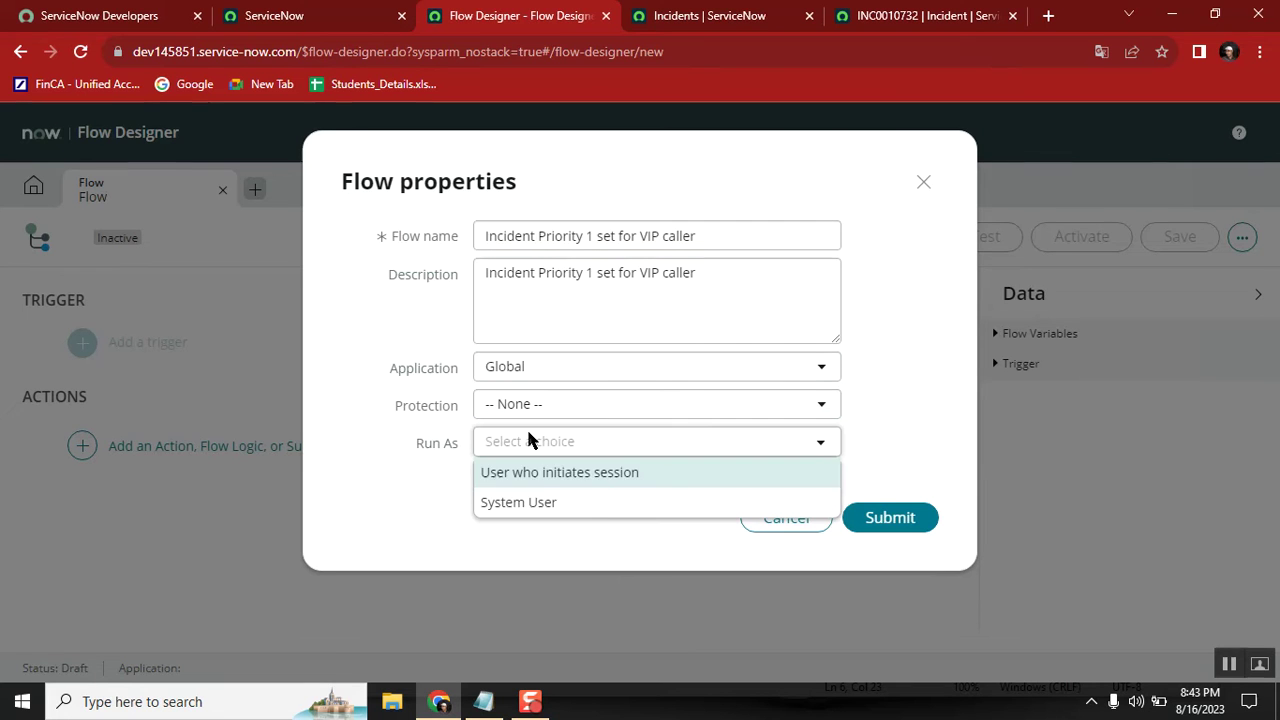
pyautogui.click(538, 503)
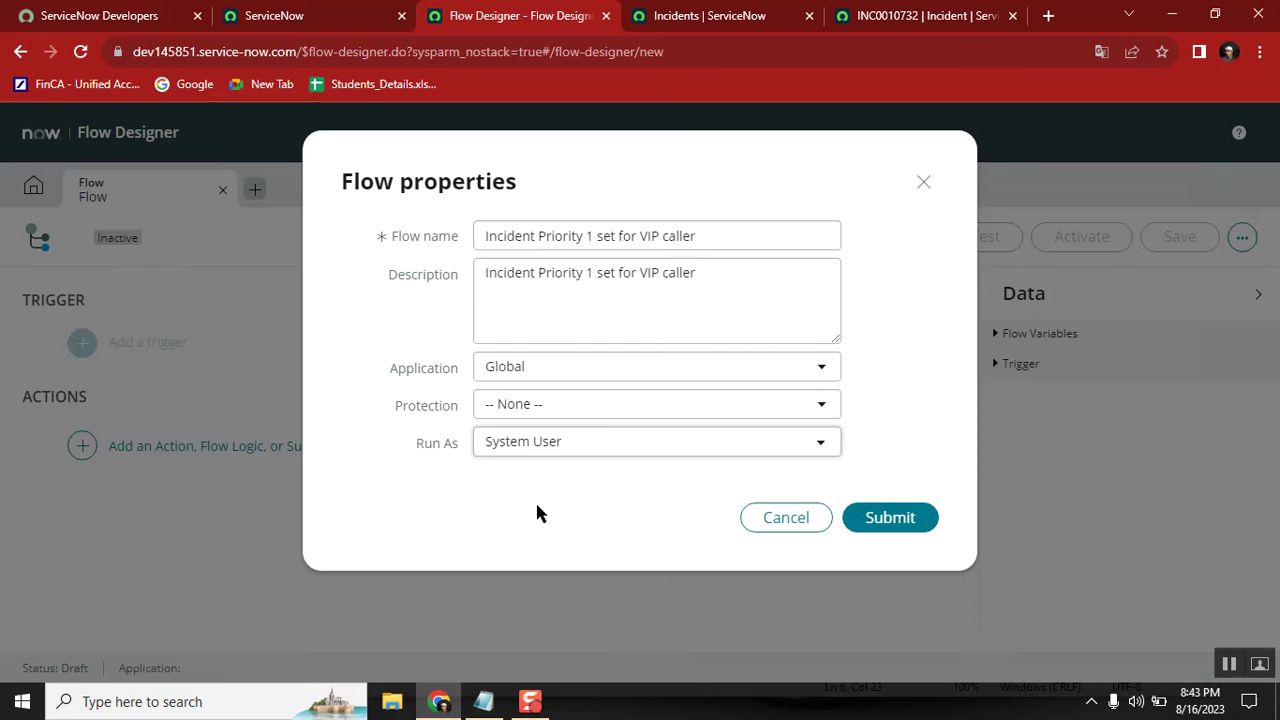
pyautogui.click(566, 442)
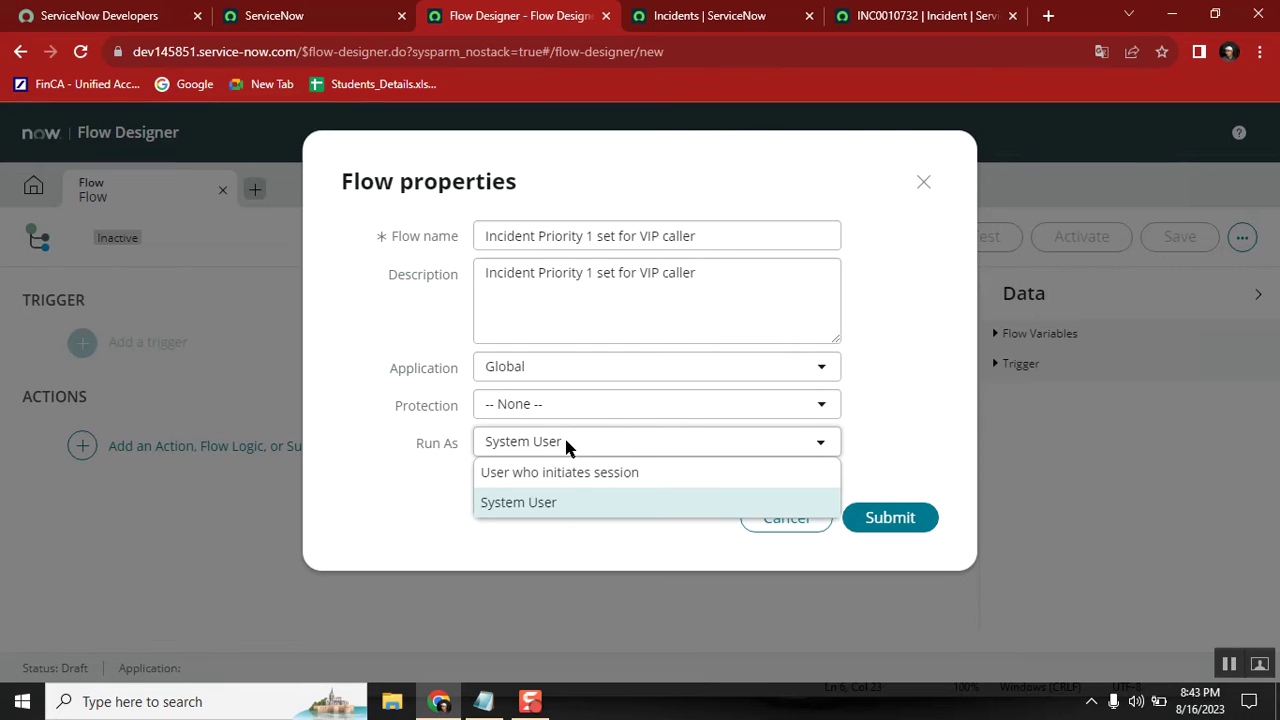
pyautogui.click(563, 503)
pyautogui.click(890, 518)
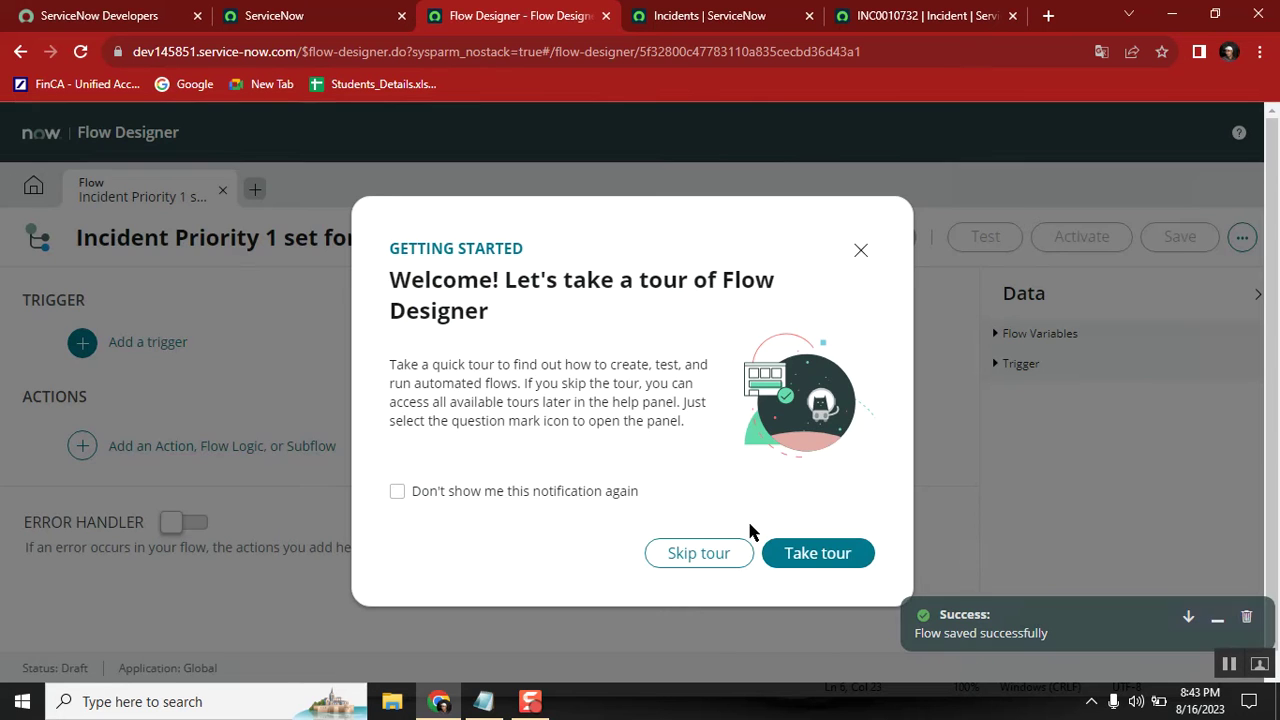
pyautogui.click(861, 254)
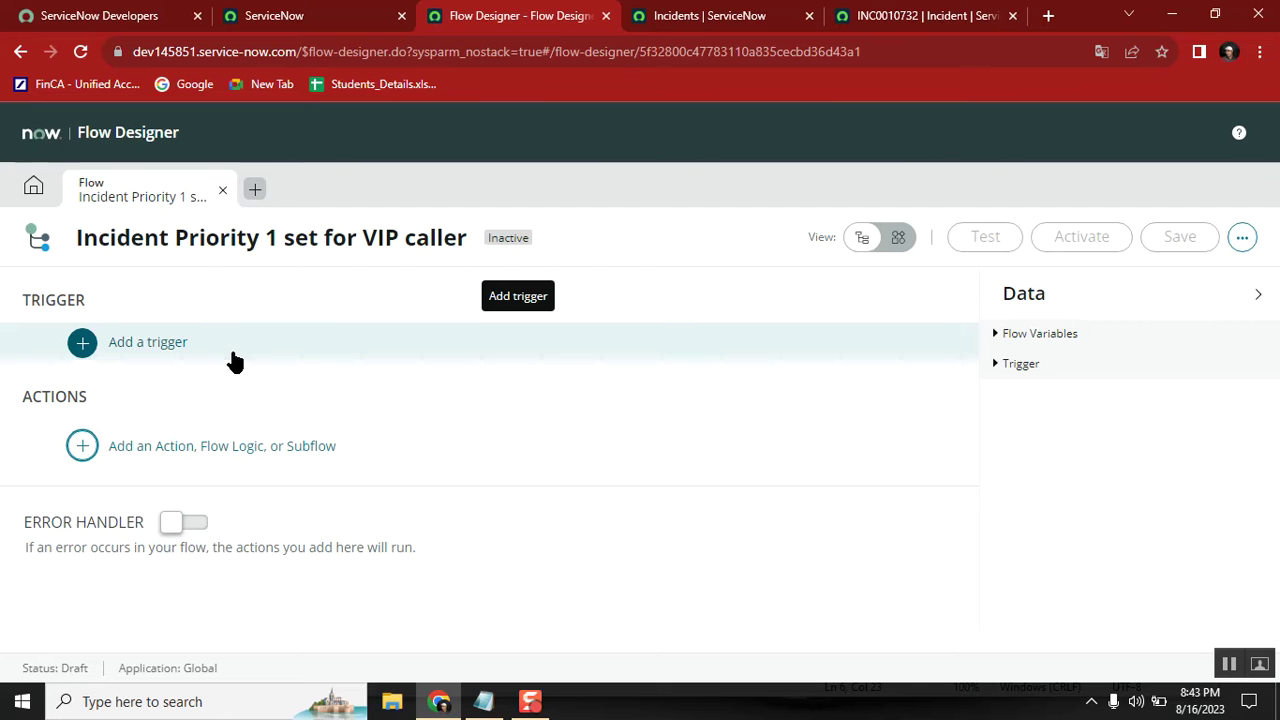
# - Switch to Notepad, move "if a caller is VIP" onto the "Incident table:" line and insert a blank line after it
pyautogui.click(483, 701)
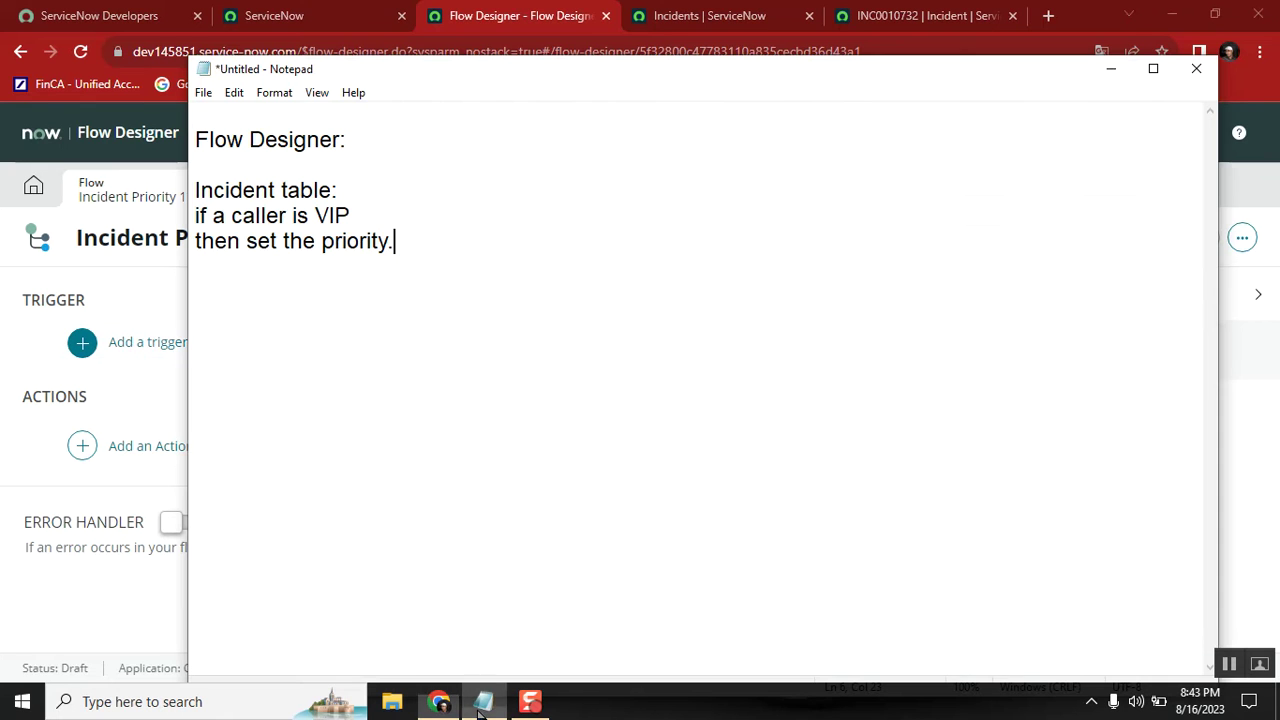
pyautogui.click(197, 216)
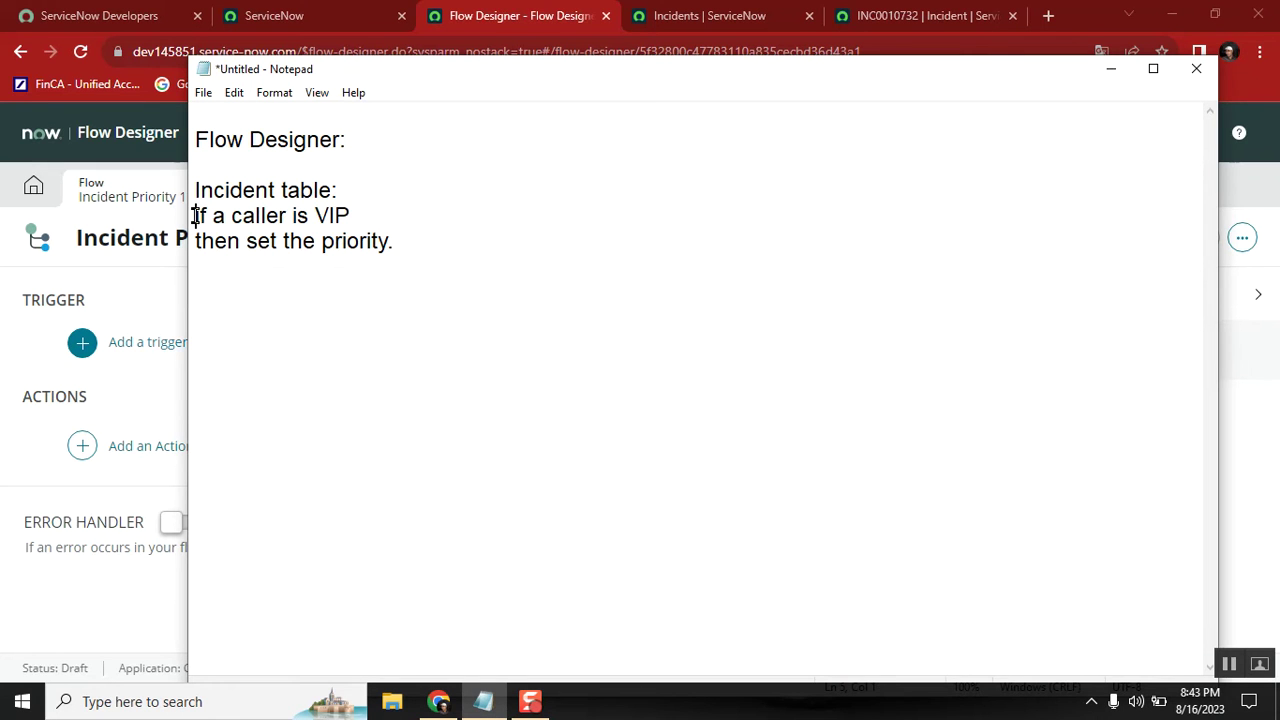
pyautogui.click(372, 190)
pyautogui.press('Delete')
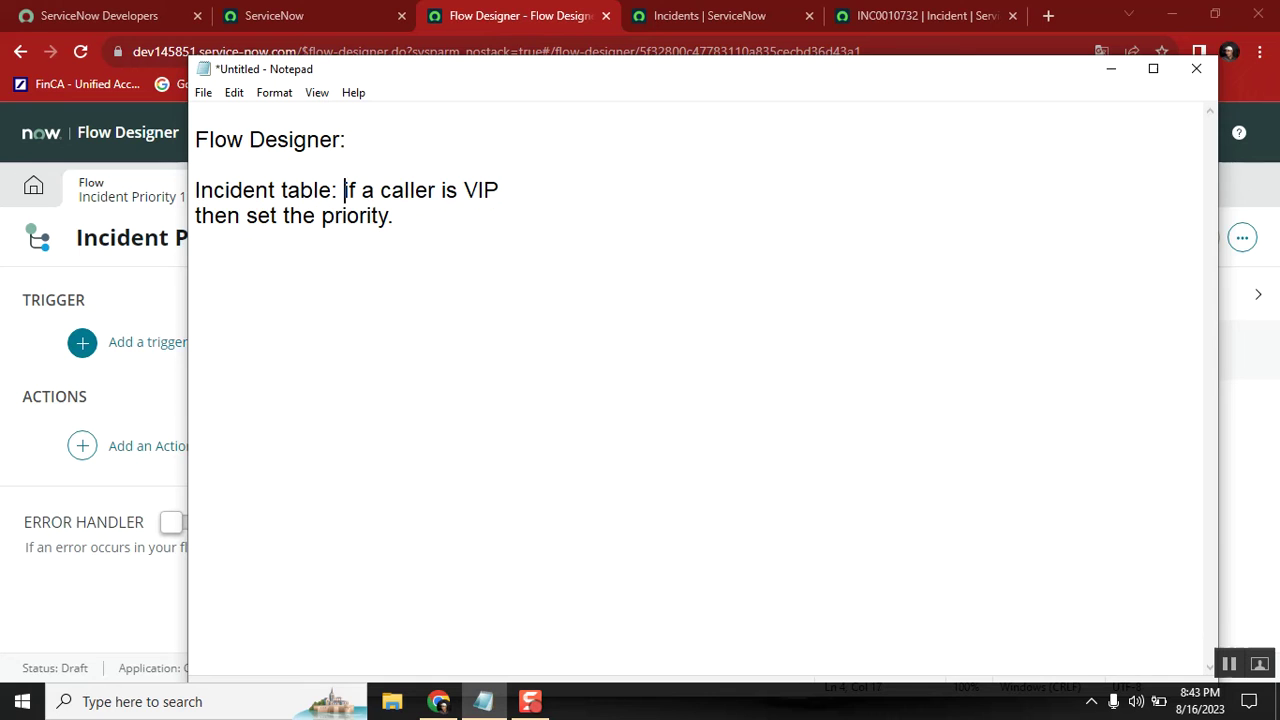
pyautogui.click(523, 190)
pyautogui.press('Return')
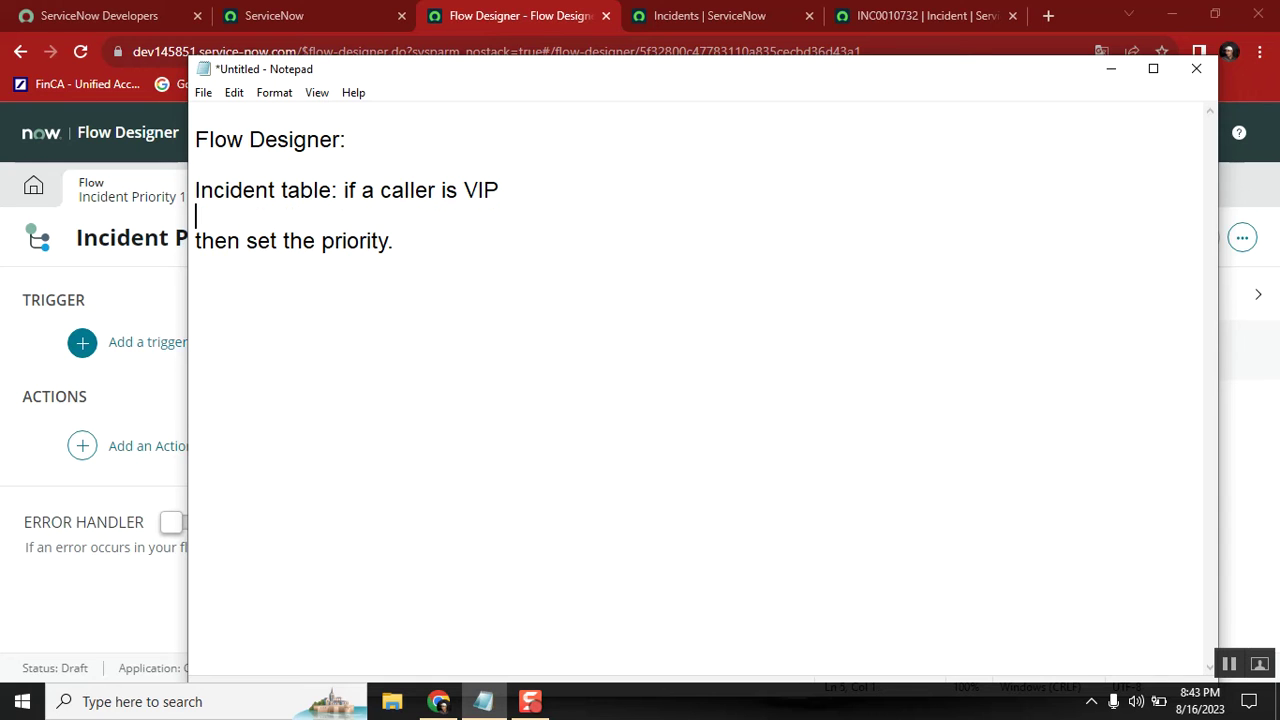
pyautogui.doubleClick(310, 190)
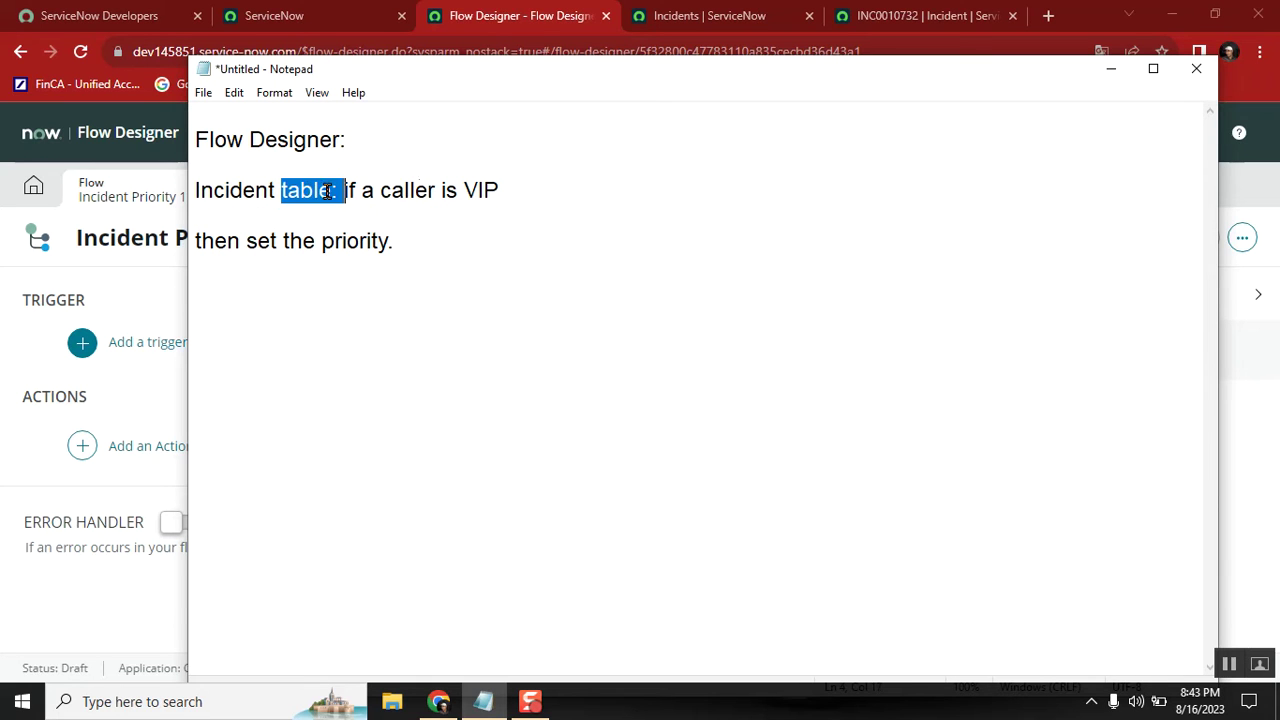
pyautogui.doubleClick(432, 190)
# - Switch back to the new flow in Chrome and add a record trigger of type Created
pyautogui.click(495, 20)
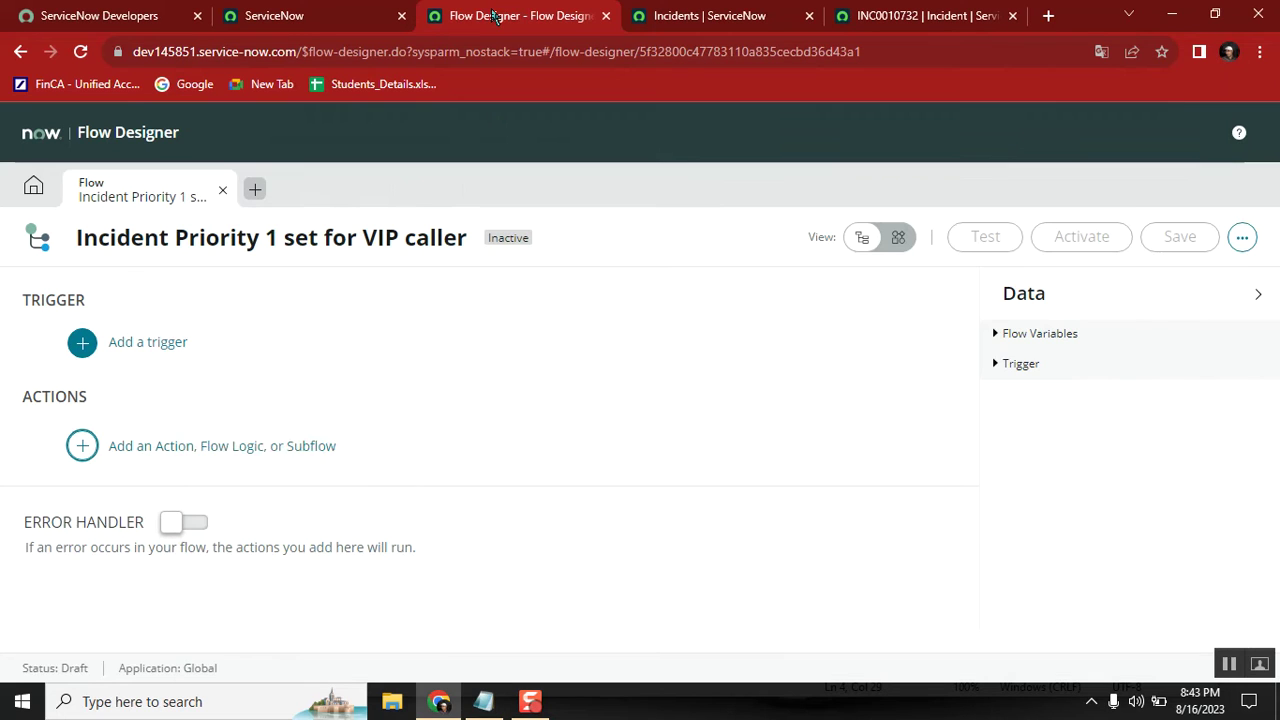
pyautogui.click(136, 343)
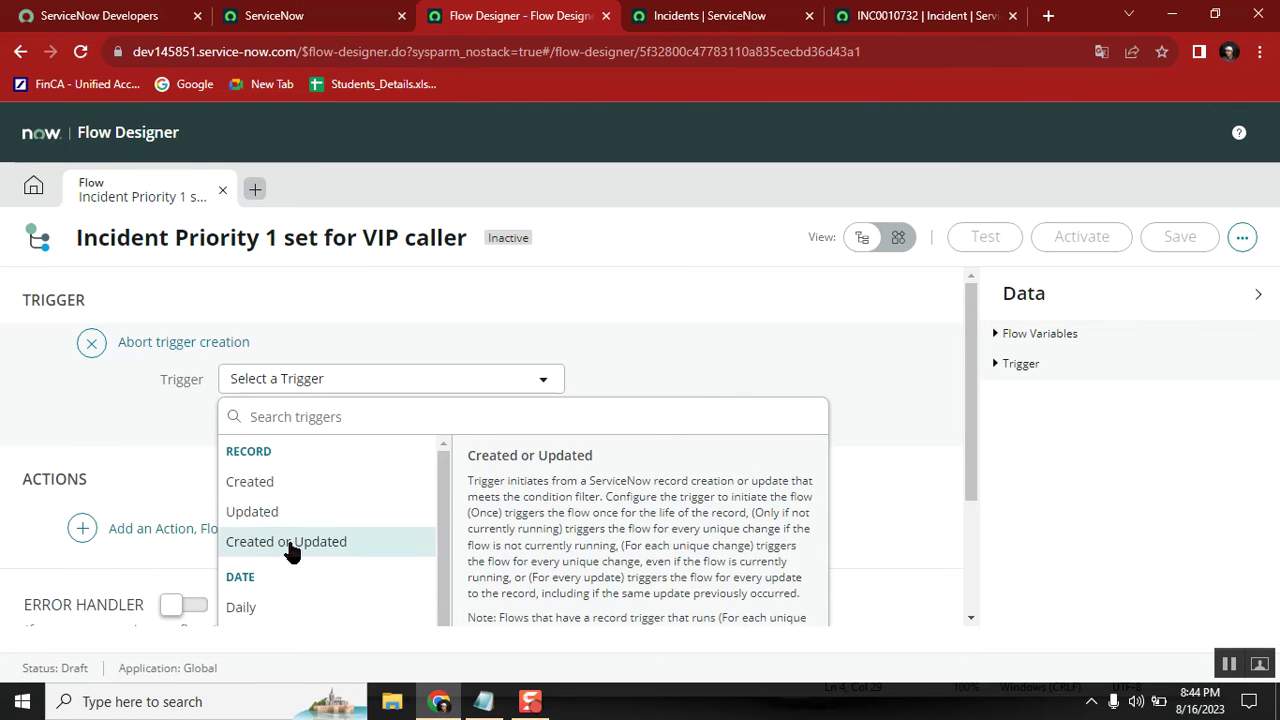
pyautogui.click(266, 486)
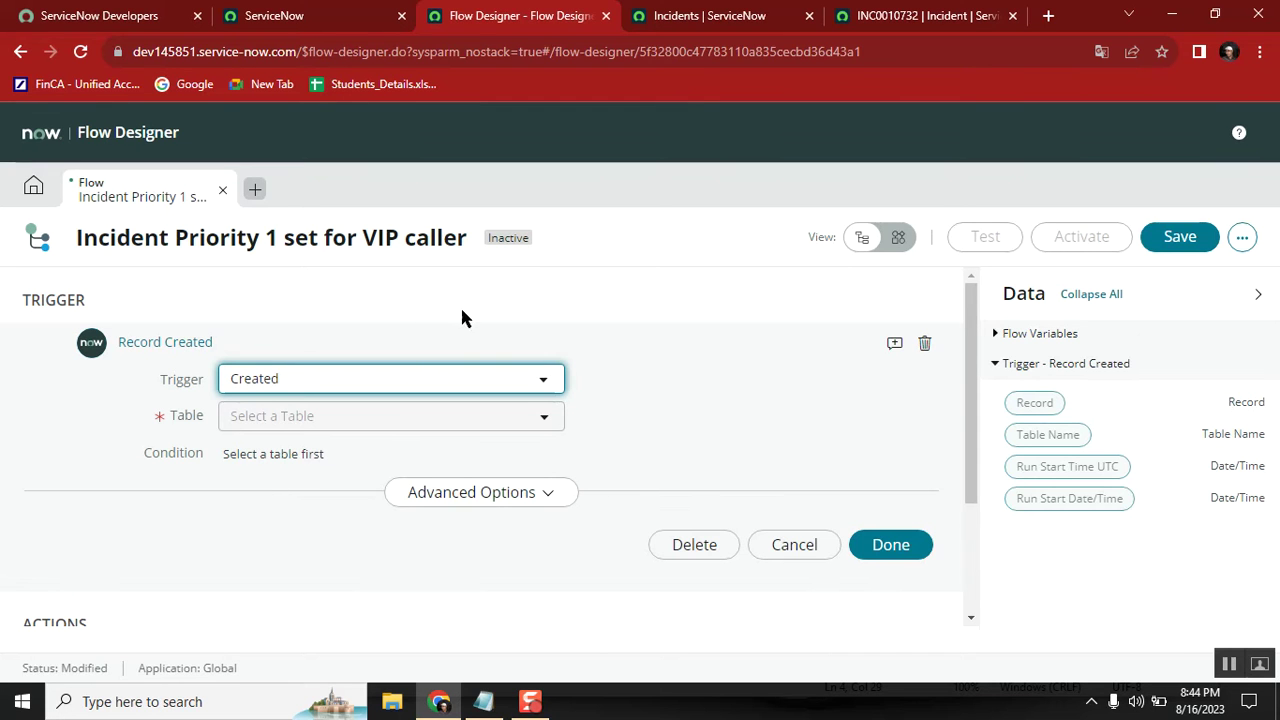
pyautogui.click(344, 418)
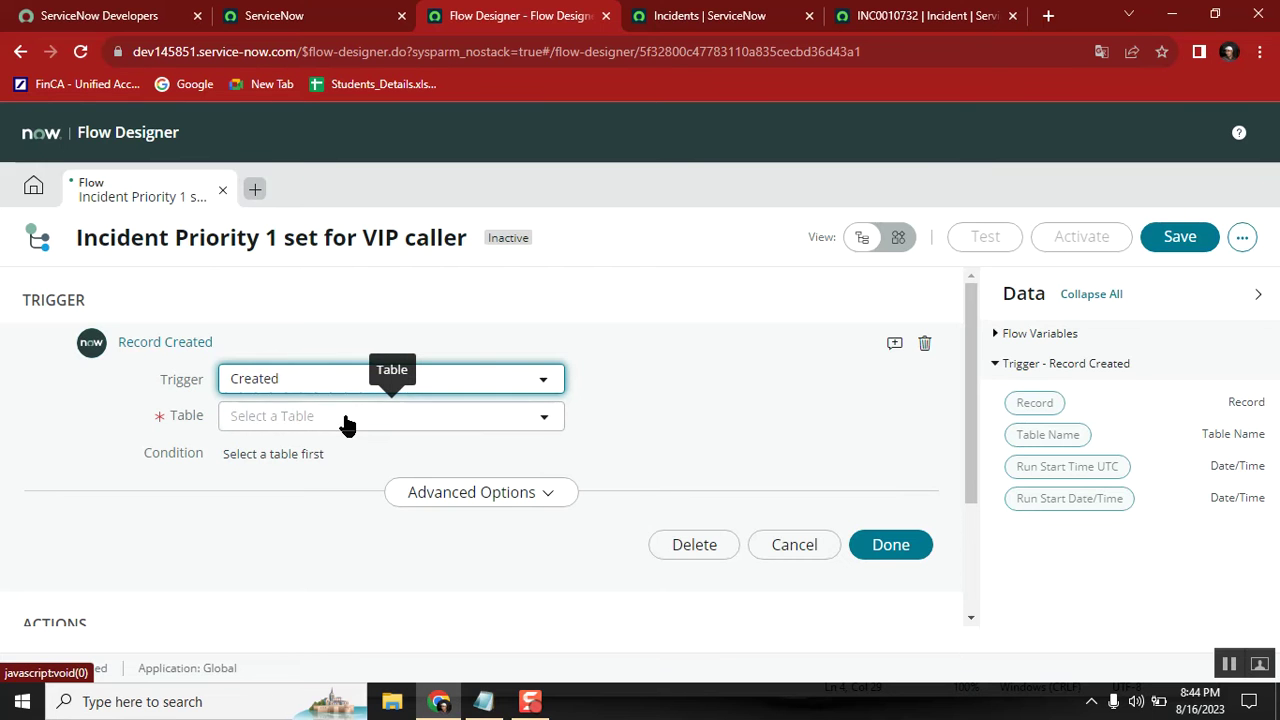
pyautogui.write('n')
pyautogui.press('BackSpace')
pyautogui.write('incid')
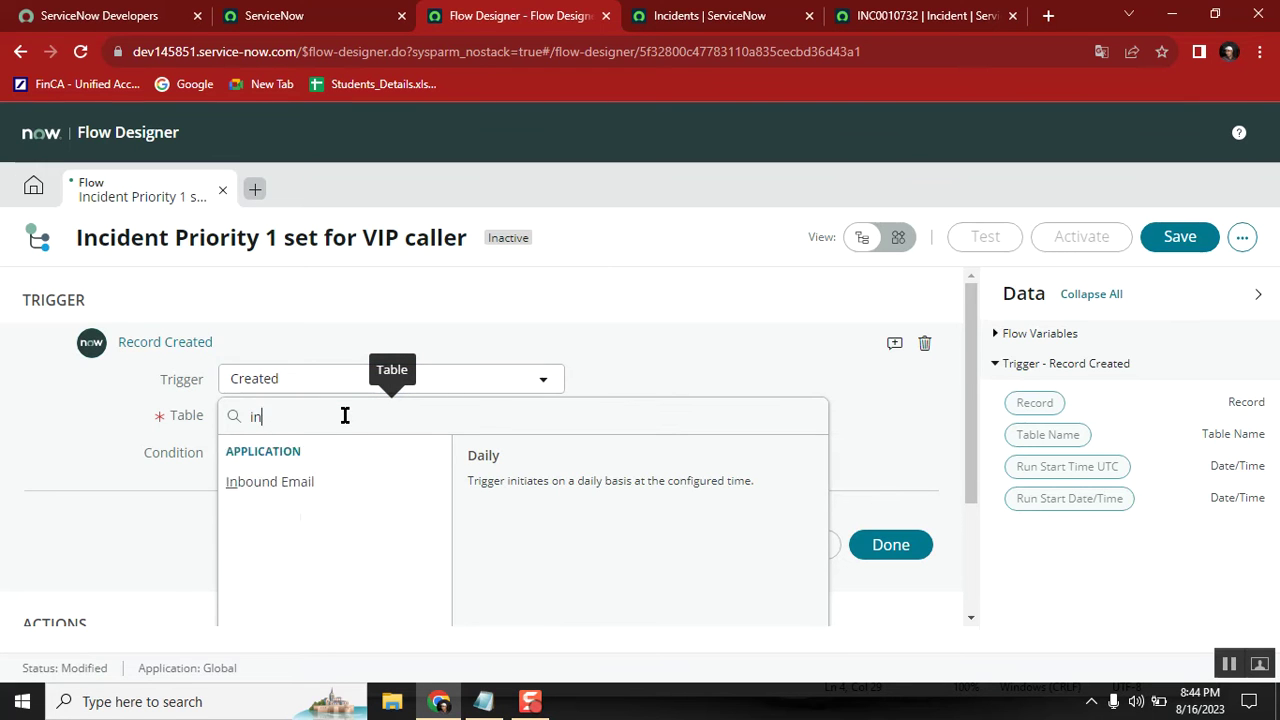
pyautogui.press('BackSpace')
pyautogui.press('BackSpace')
pyautogui.press('BackSpace')
pyautogui.write('inc')
pyautogui.press('BackSpace')
pyautogui.press('BackSpace')
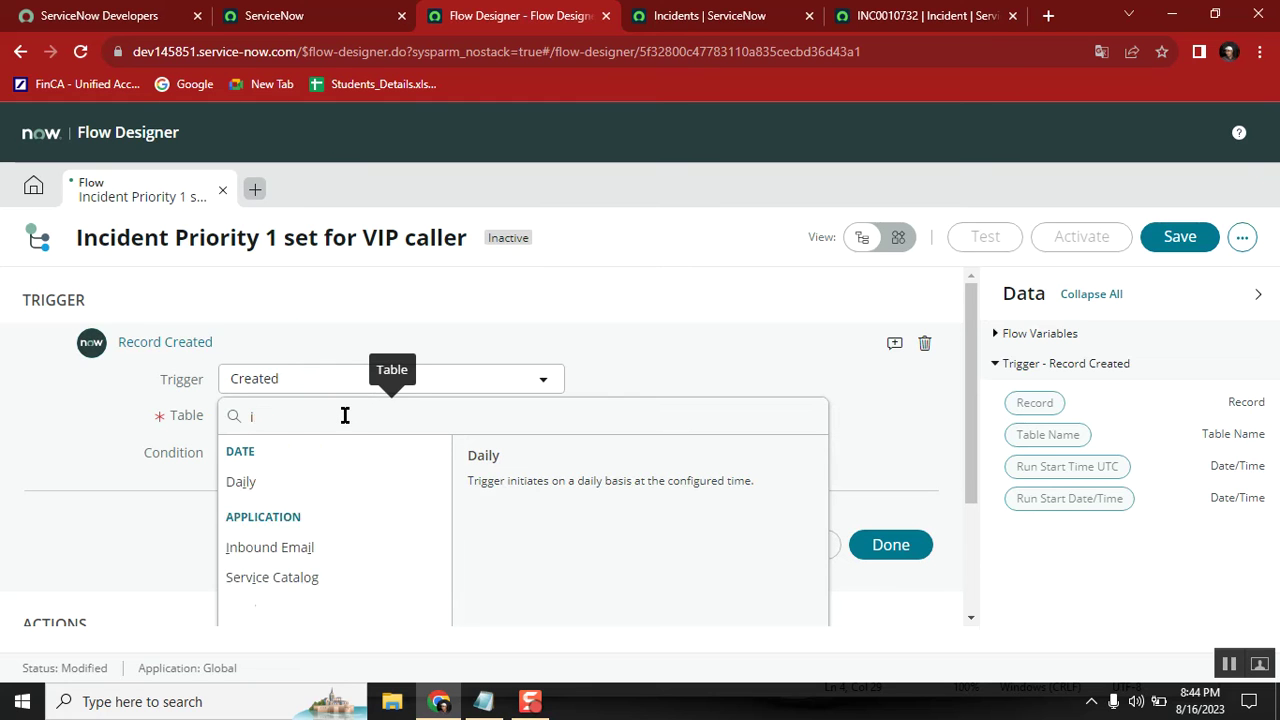
pyautogui.press('BackSpace')
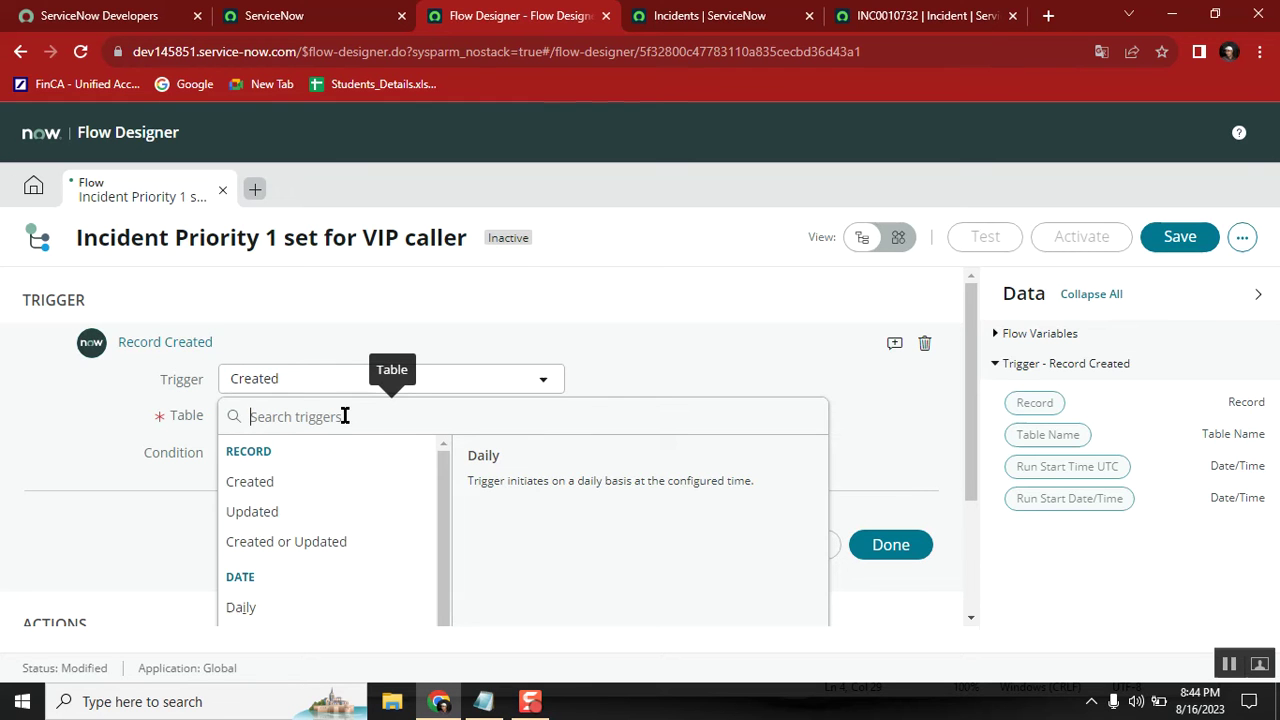
pyautogui.click(620, 320)
# - Find "inci" in the trigger's table choices and set the table to Incident [incident]
pyautogui.click(540, 420)
pyautogui.click(540, 426)
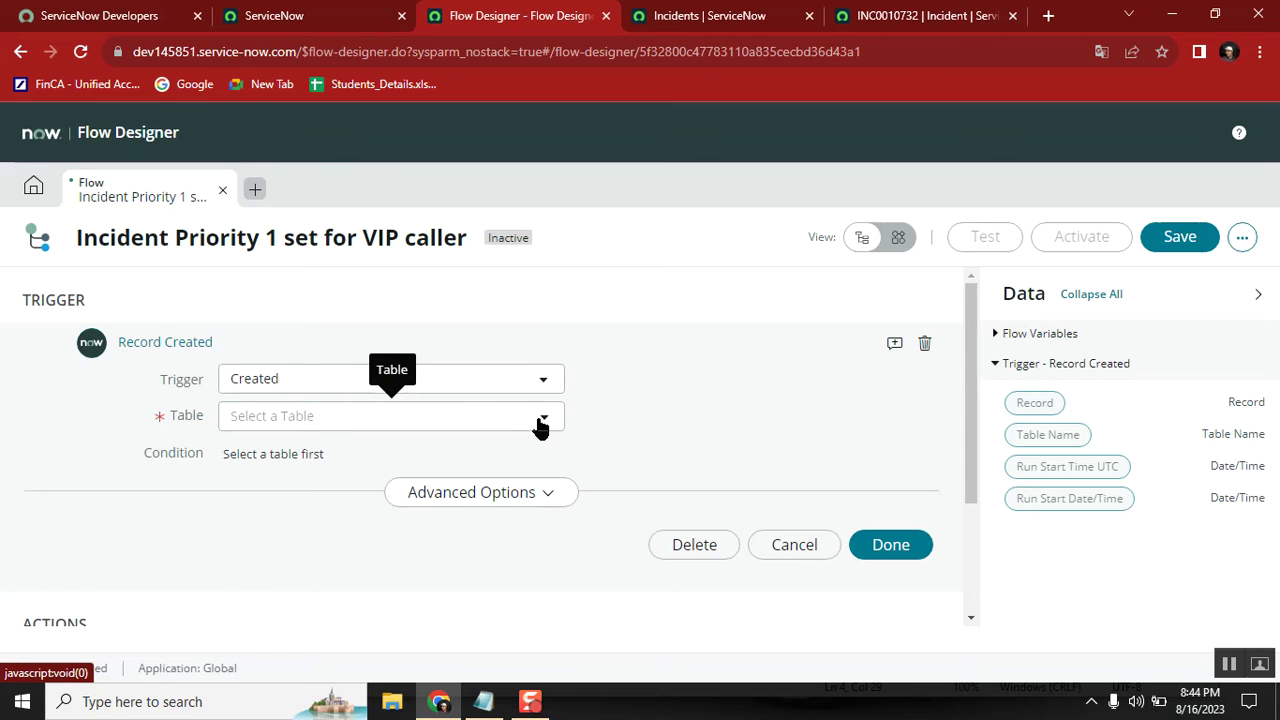
pyautogui.click(497, 421)
pyautogui.write('inci')
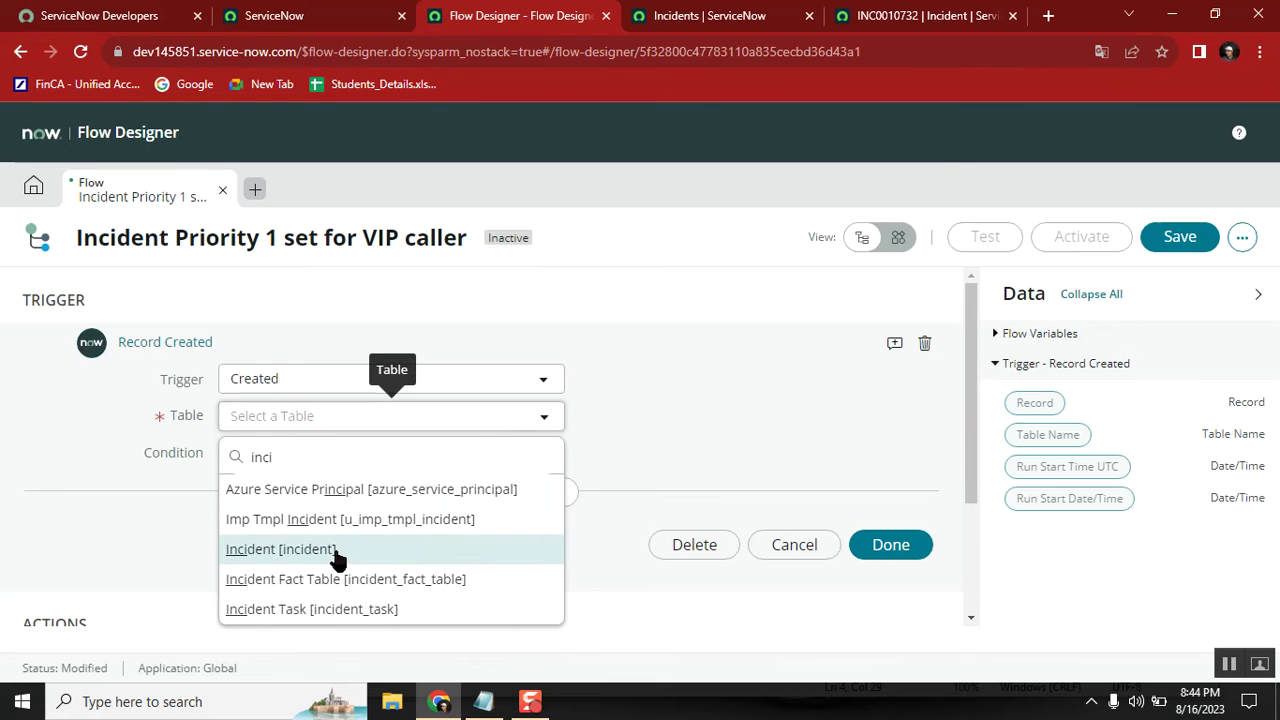
pyautogui.click(334, 551)
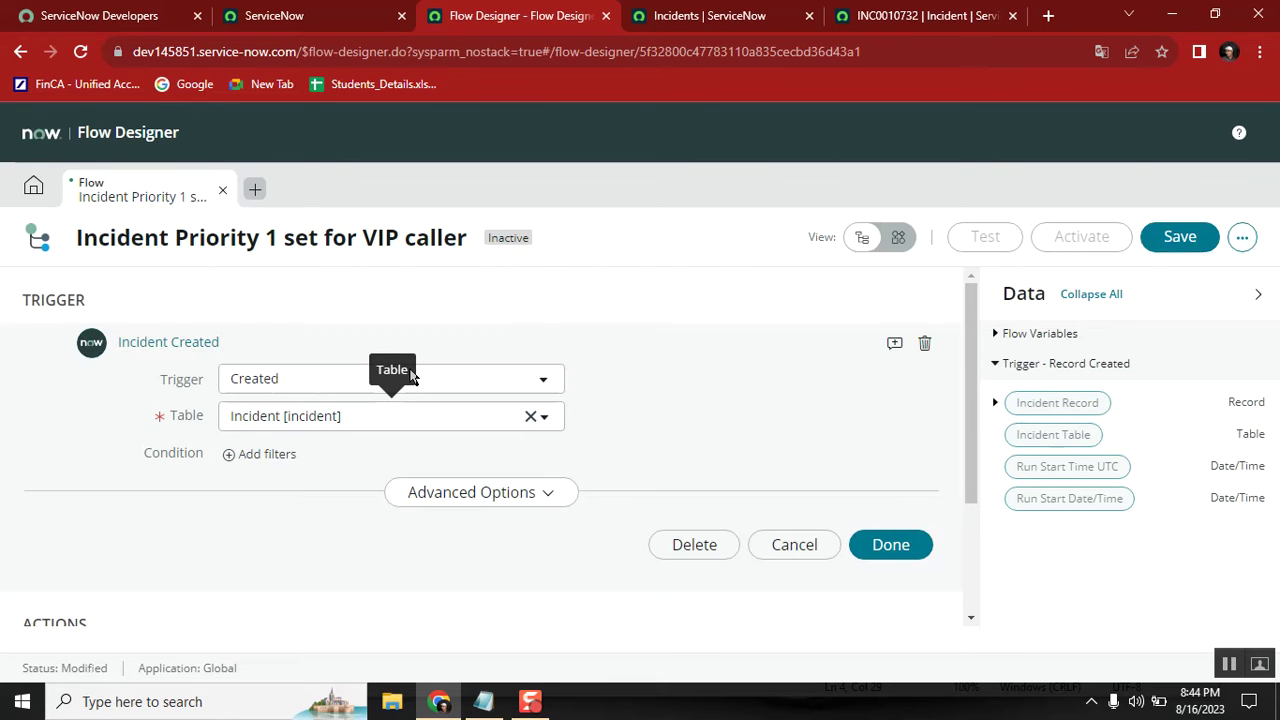
# - Add the condition Caller . VIP is true to the incident trigger and save the flow
pyautogui.click(266, 456)
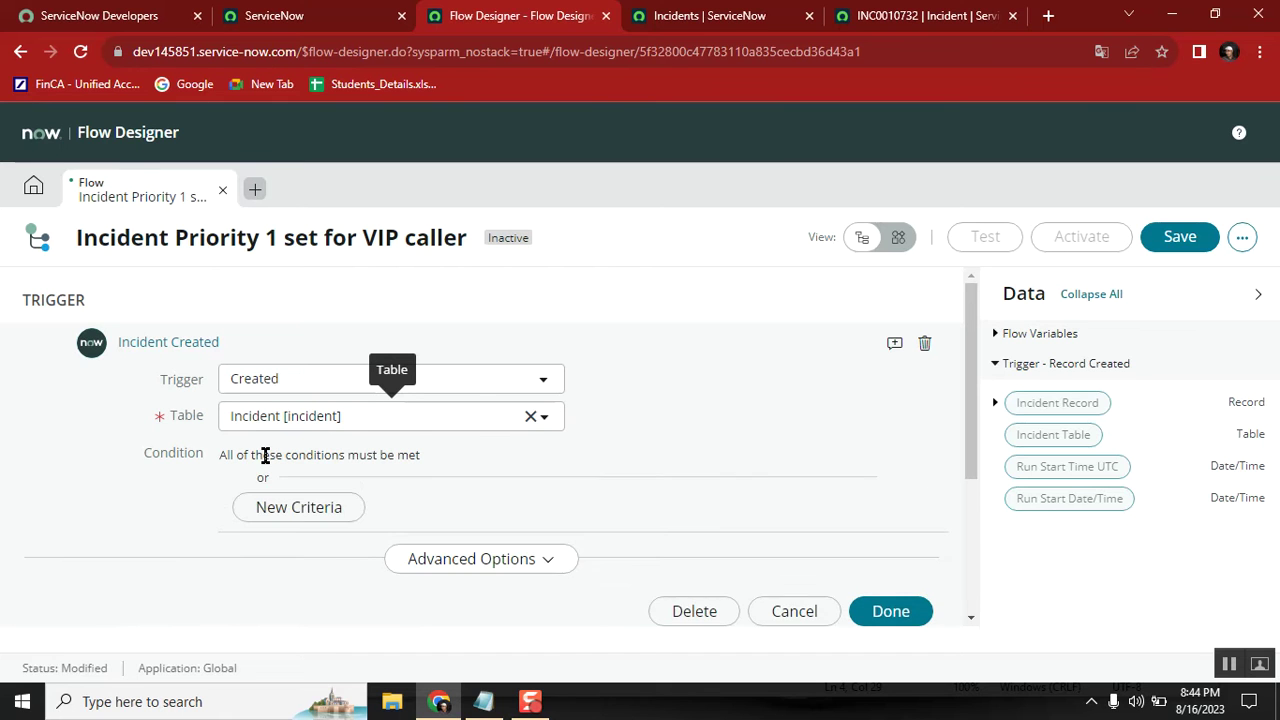
pyautogui.click(358, 487)
pyautogui.write('ler')
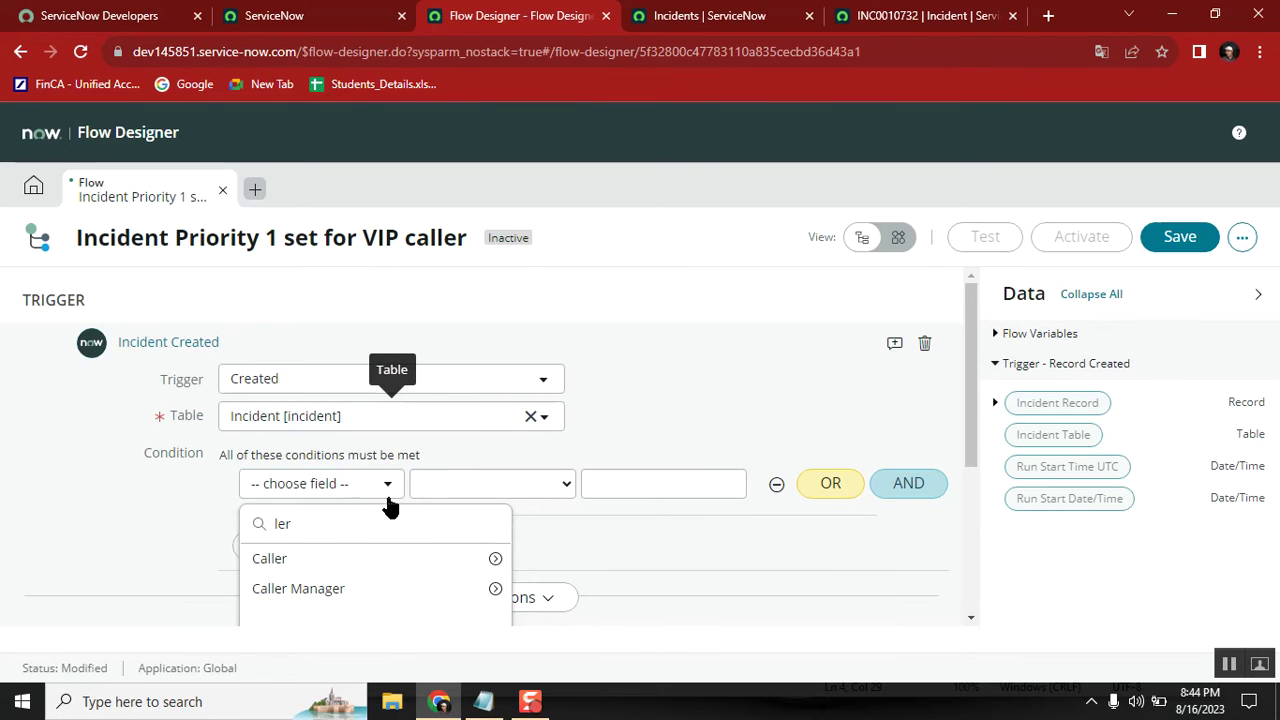
pyautogui.click(496, 562)
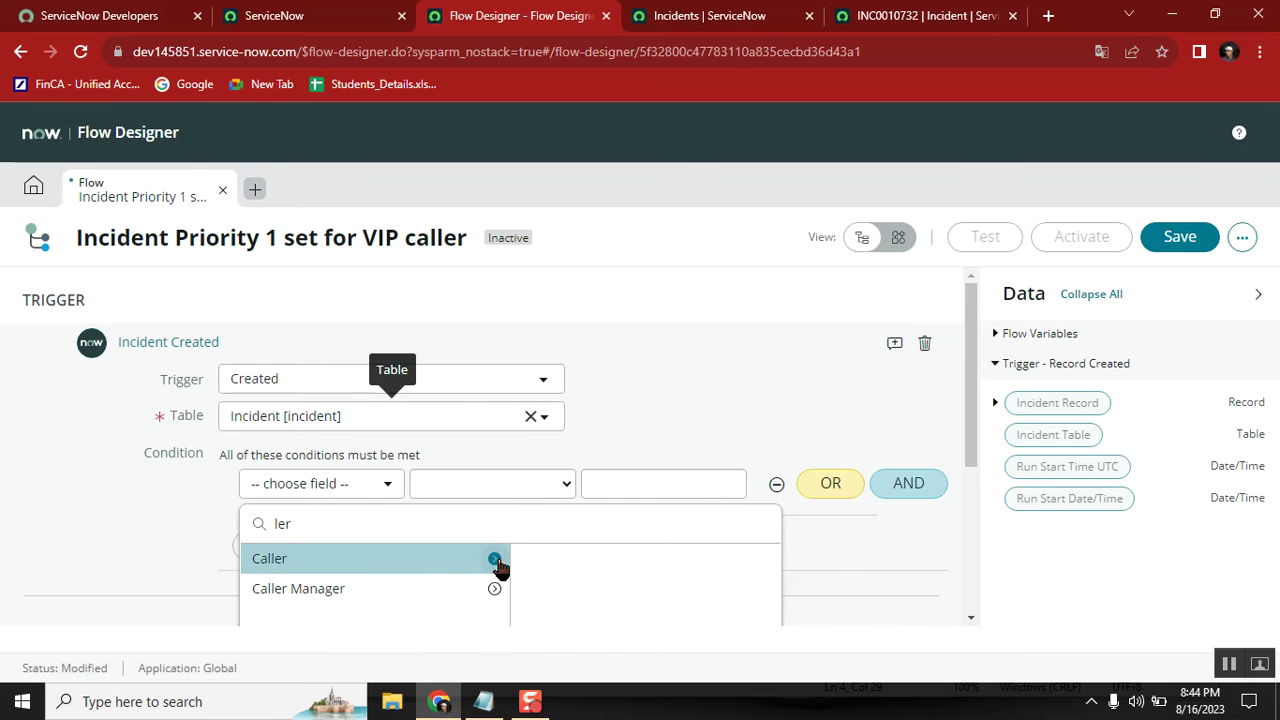
pyautogui.moveTo(772, 575); pyautogui.dragTo(774, 685)
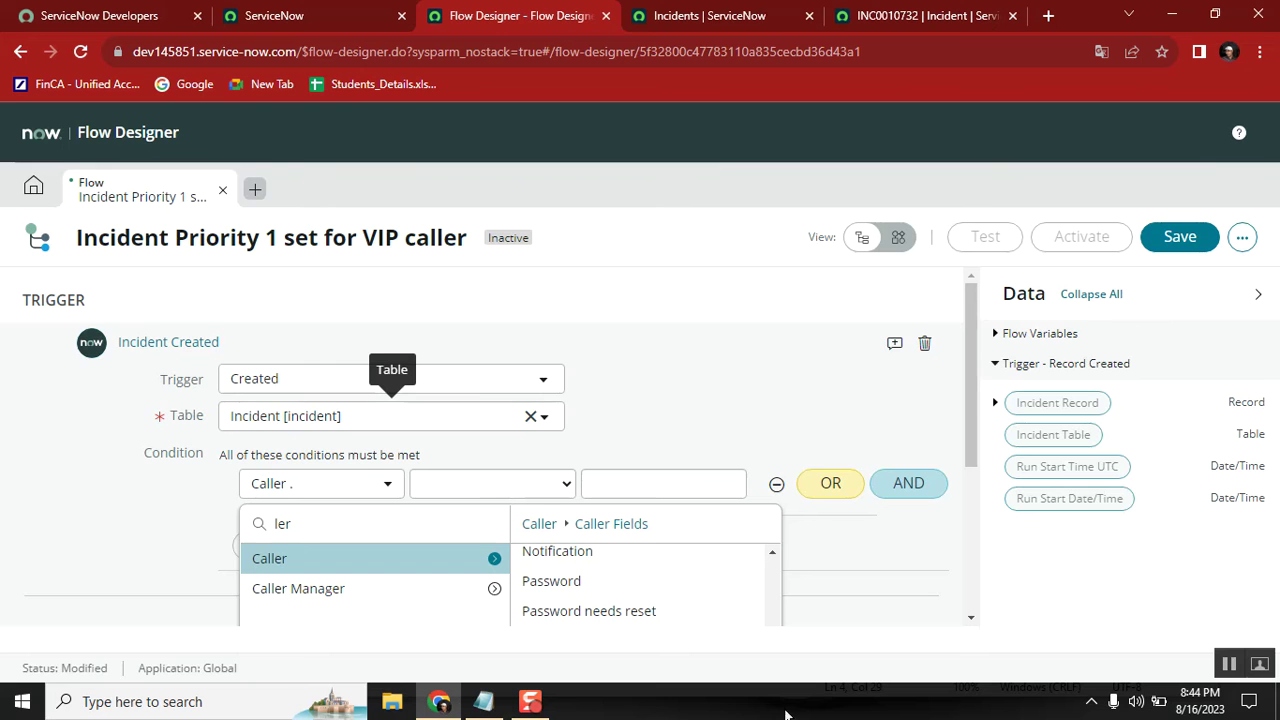
pyautogui.moveTo(971, 322); pyautogui.dragTo(970, 400)
pyautogui.moveTo(773, 592); pyautogui.dragTo(776, 675)
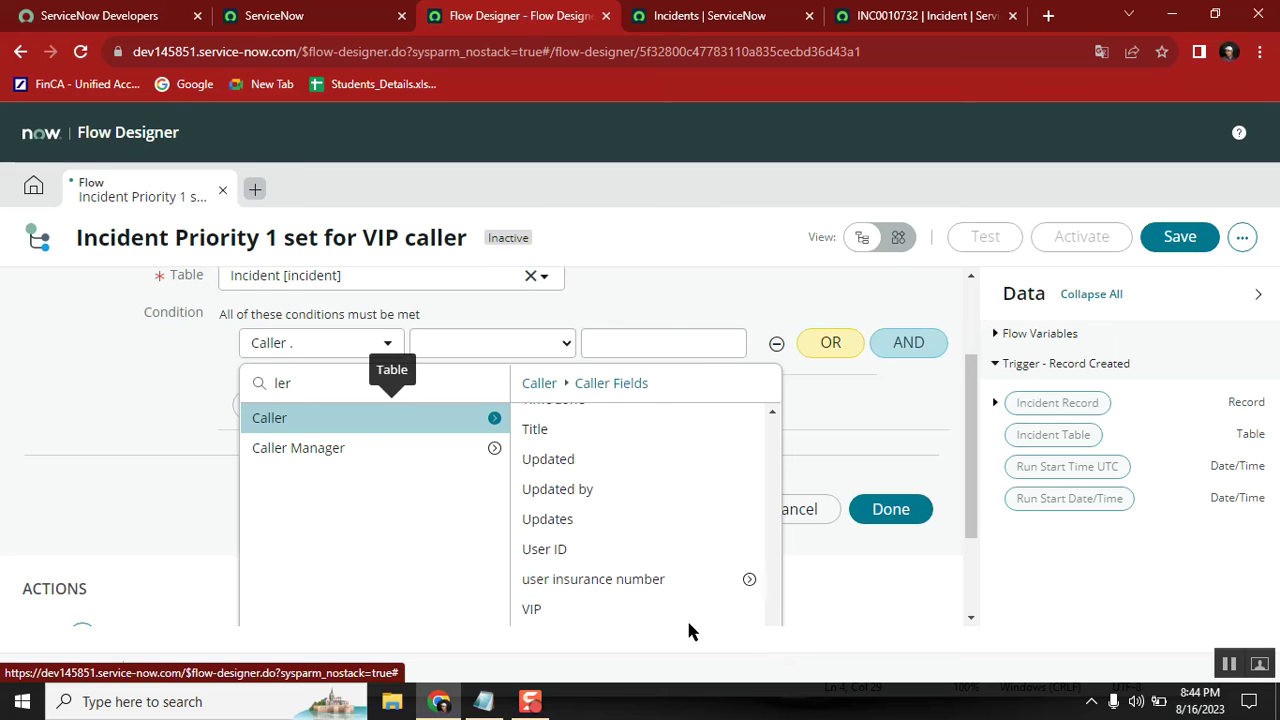
pyautogui.click(542, 609)
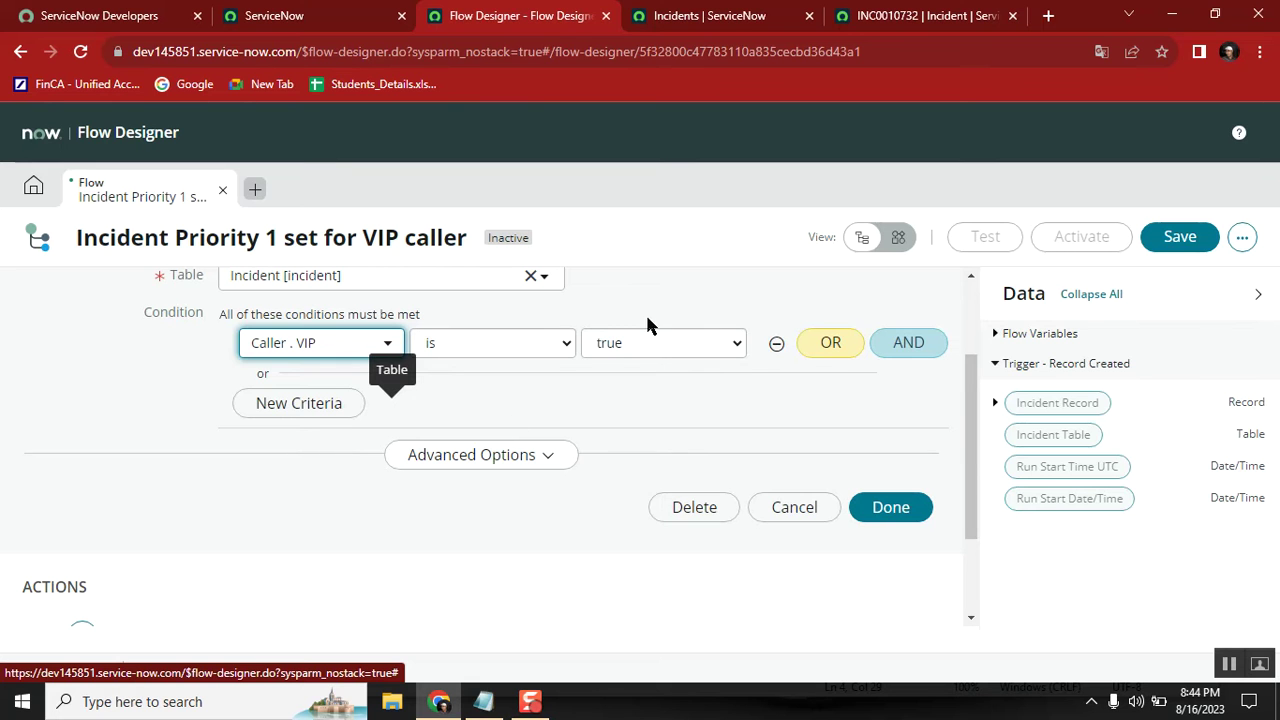
pyautogui.click(1163, 243)
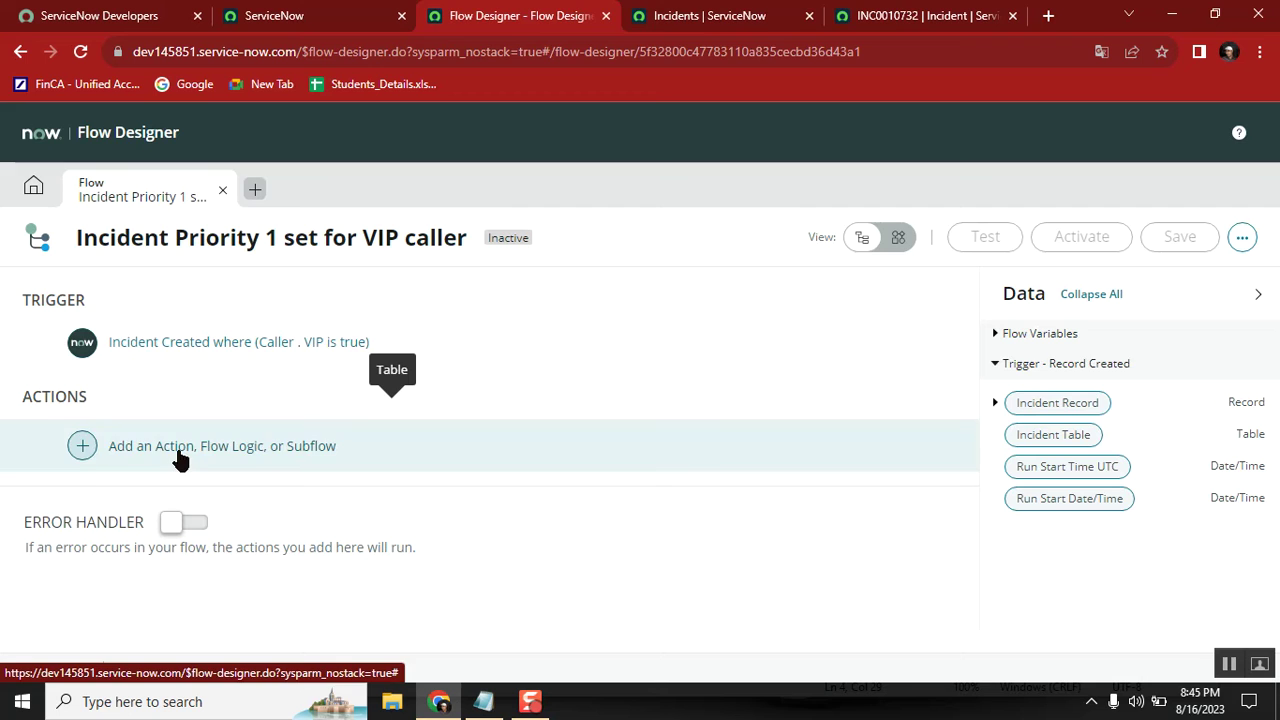
# - Switch to the Incidents list, start a new incident, dismiss the alert and choose the VIP user as caller
pyautogui.click(704, 20)
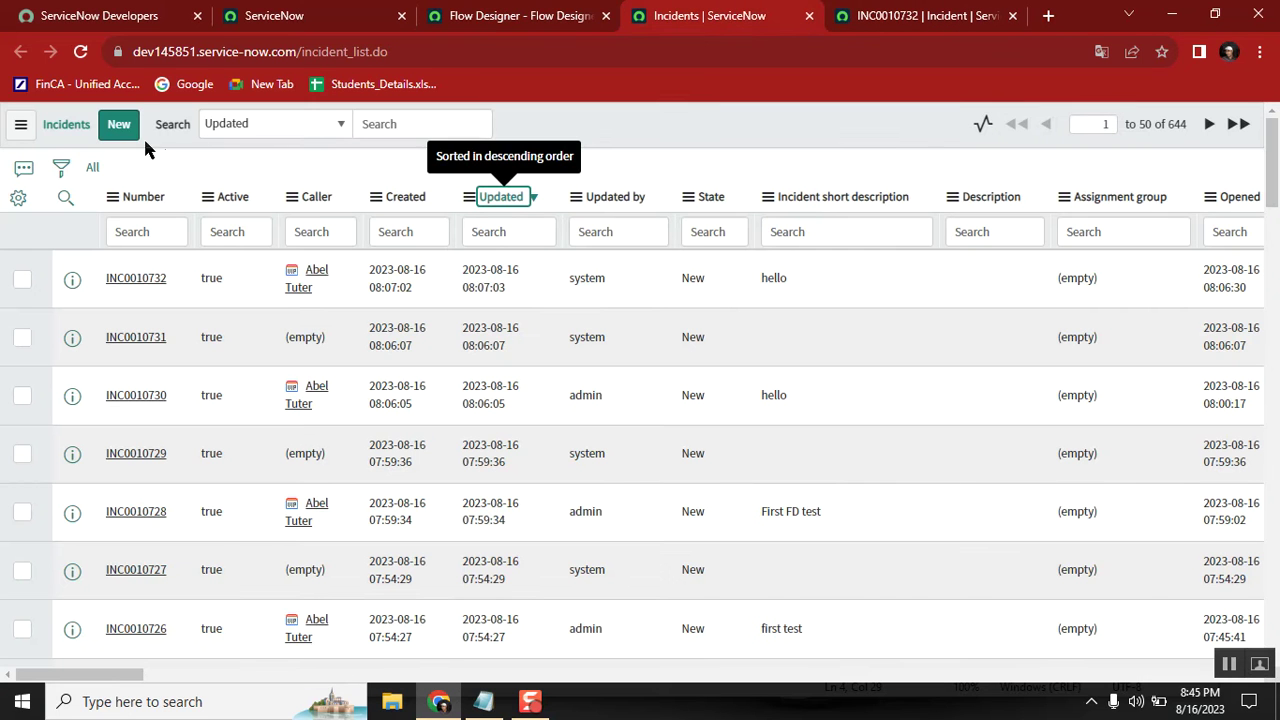
pyautogui.press('F5')
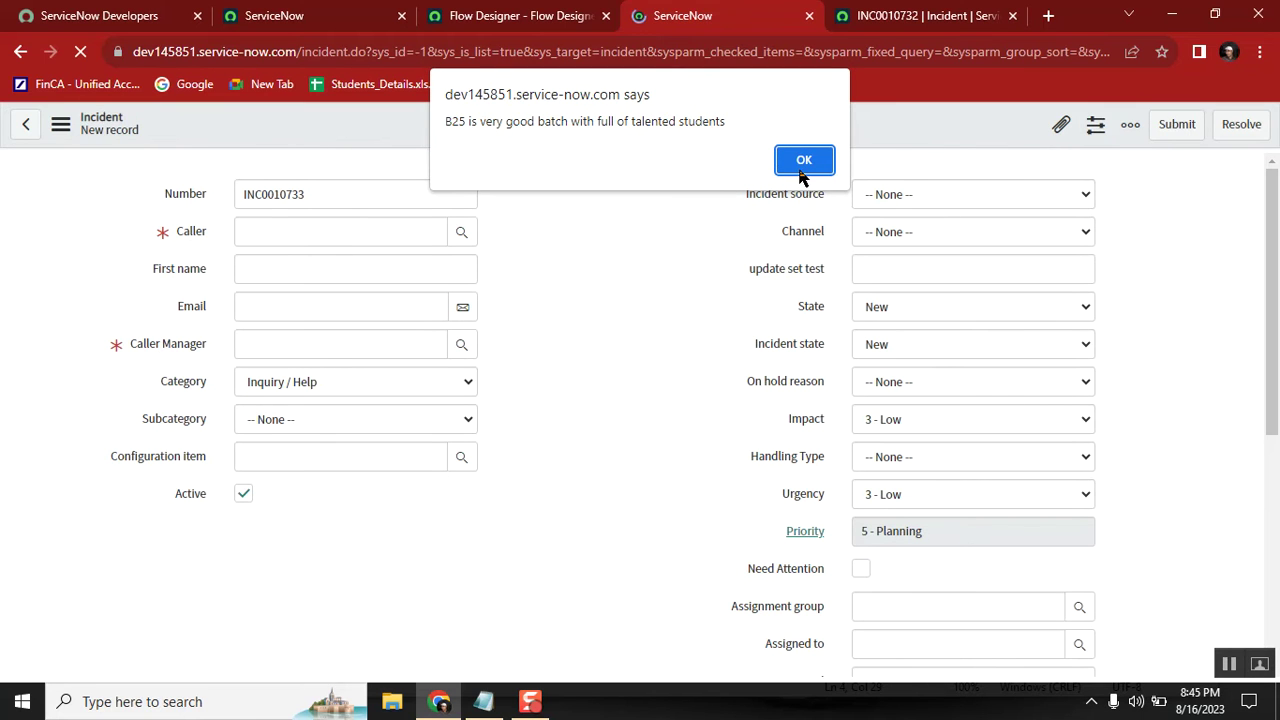
pyautogui.click(803, 168)
pyautogui.click(291, 240)
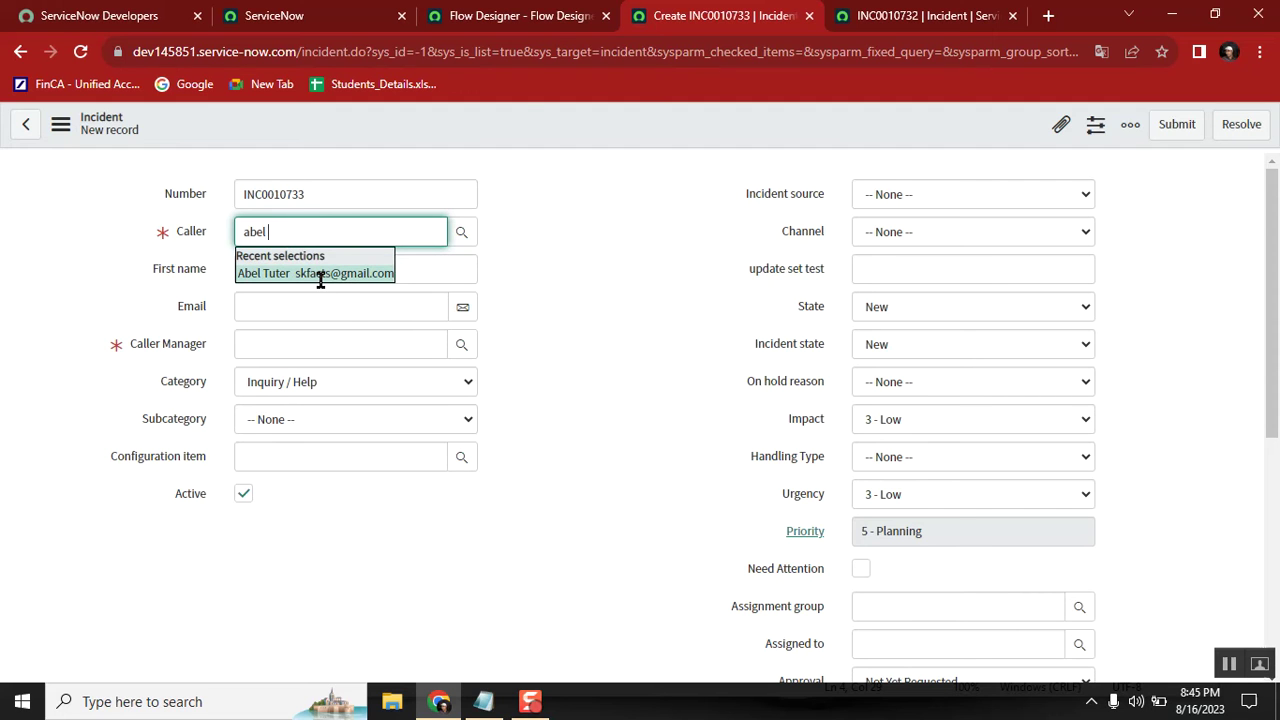
pyautogui.click(362, 273)
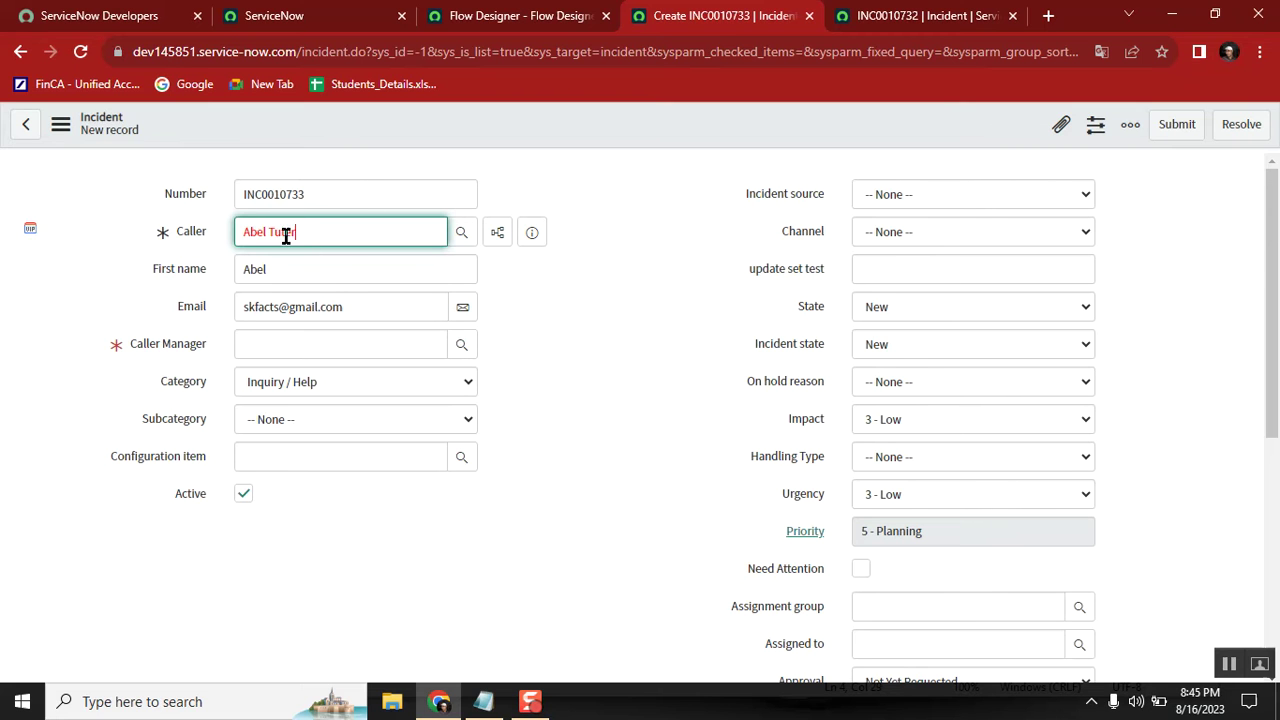
# - Choose the caller manager for the new incident and enter "hello" as the incident short description
pyautogui.click(455, 348)
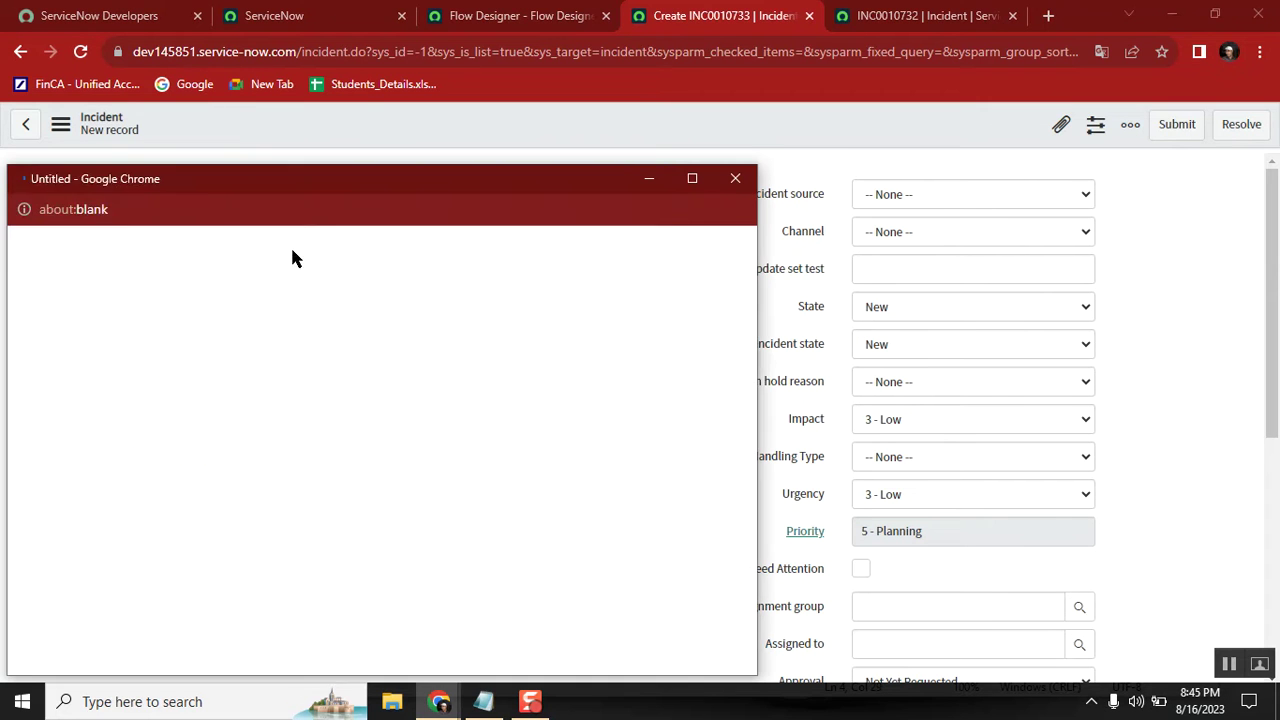
pyautogui.click(88, 435)
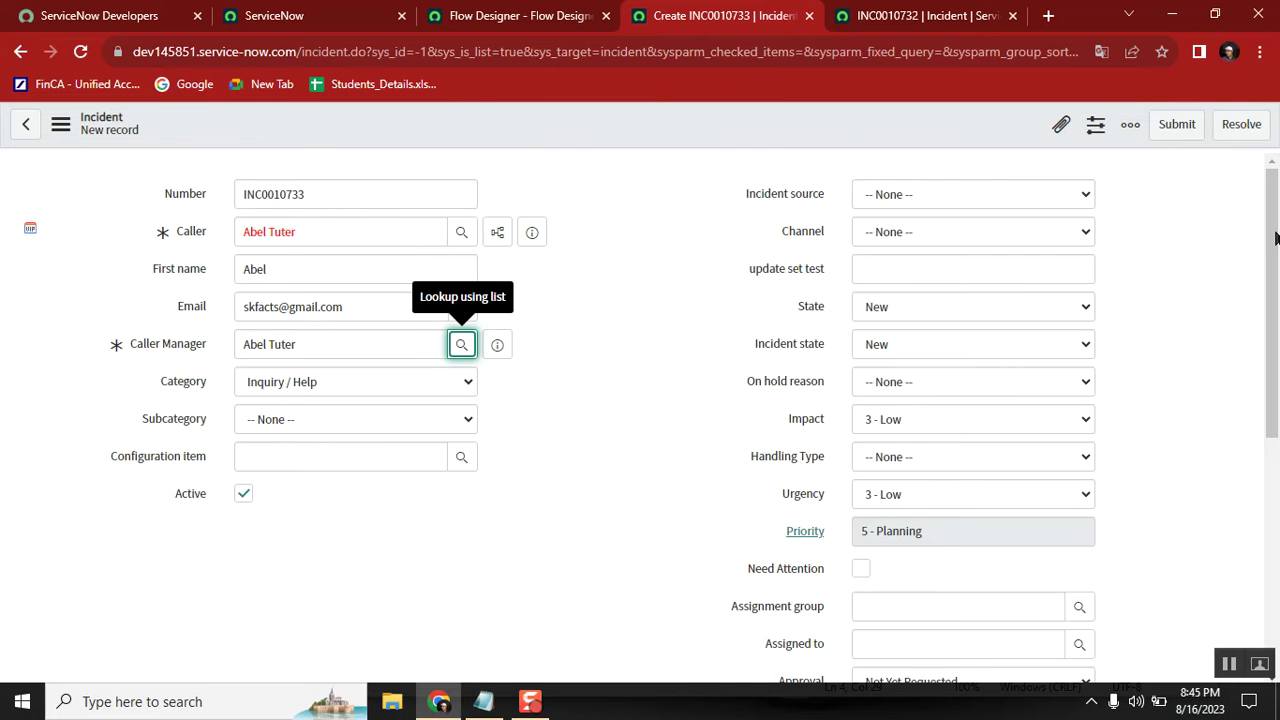
pyautogui.scroll(-3, 1275, 264)
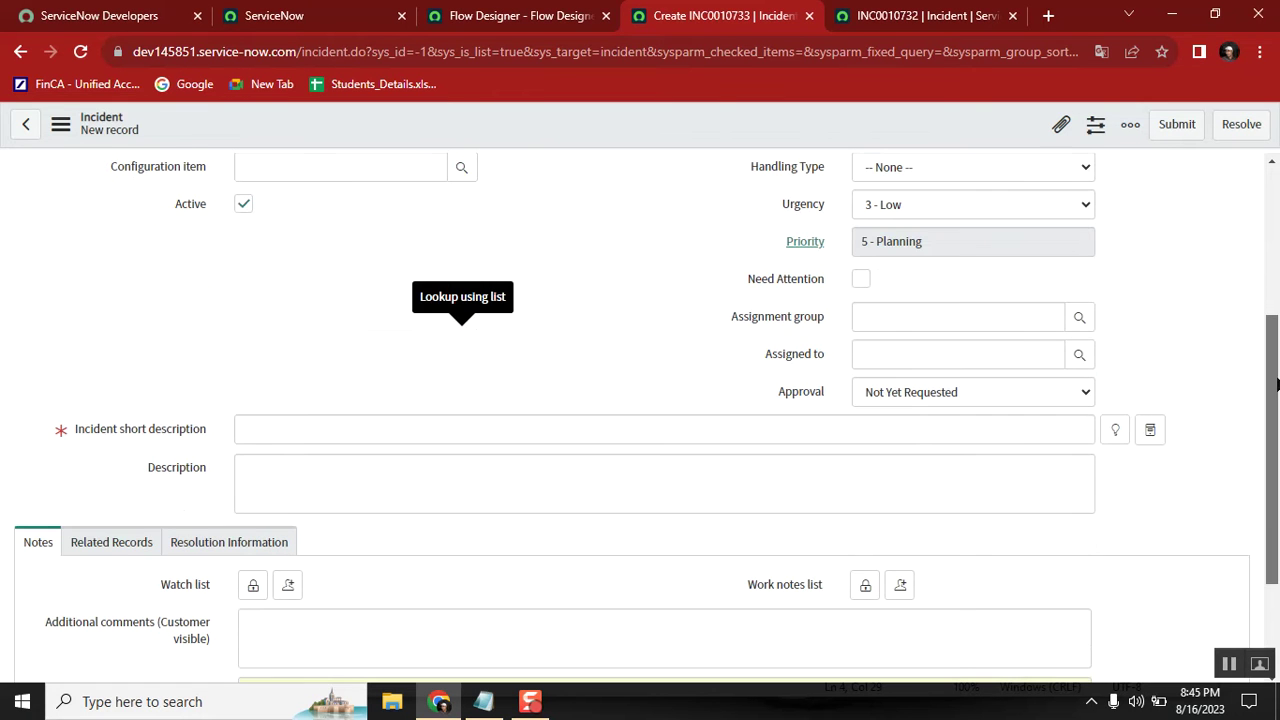
pyautogui.click(537, 428)
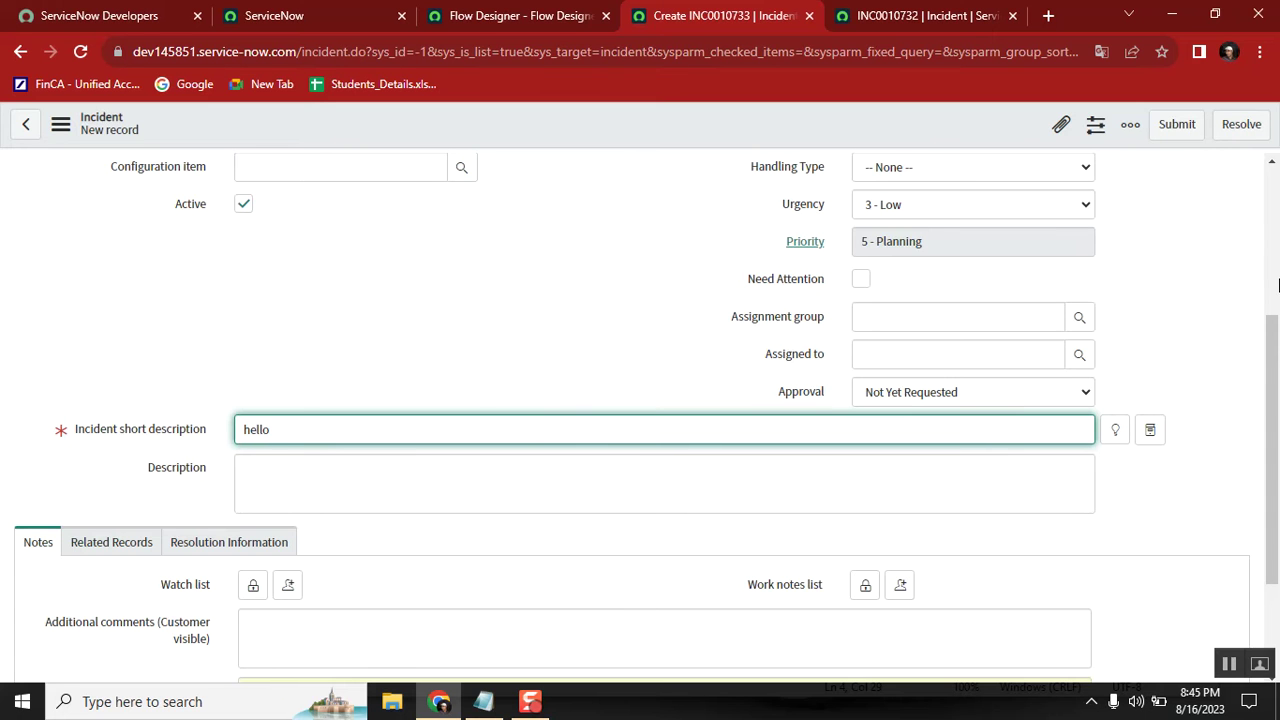
pyautogui.moveTo(1273, 340); pyautogui.dragTo(1273, 176)
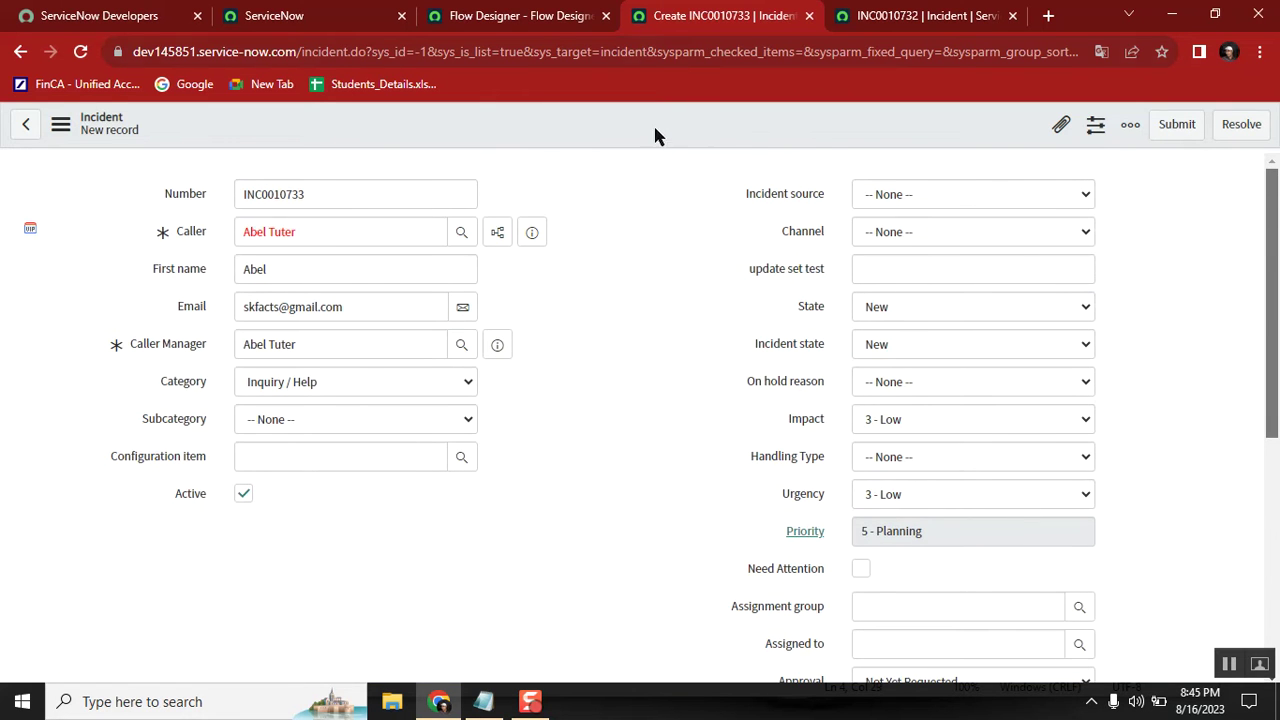
# - Return to the flow and add an Update Record action
pyautogui.click(536, 16)
pyautogui.click(127, 452)
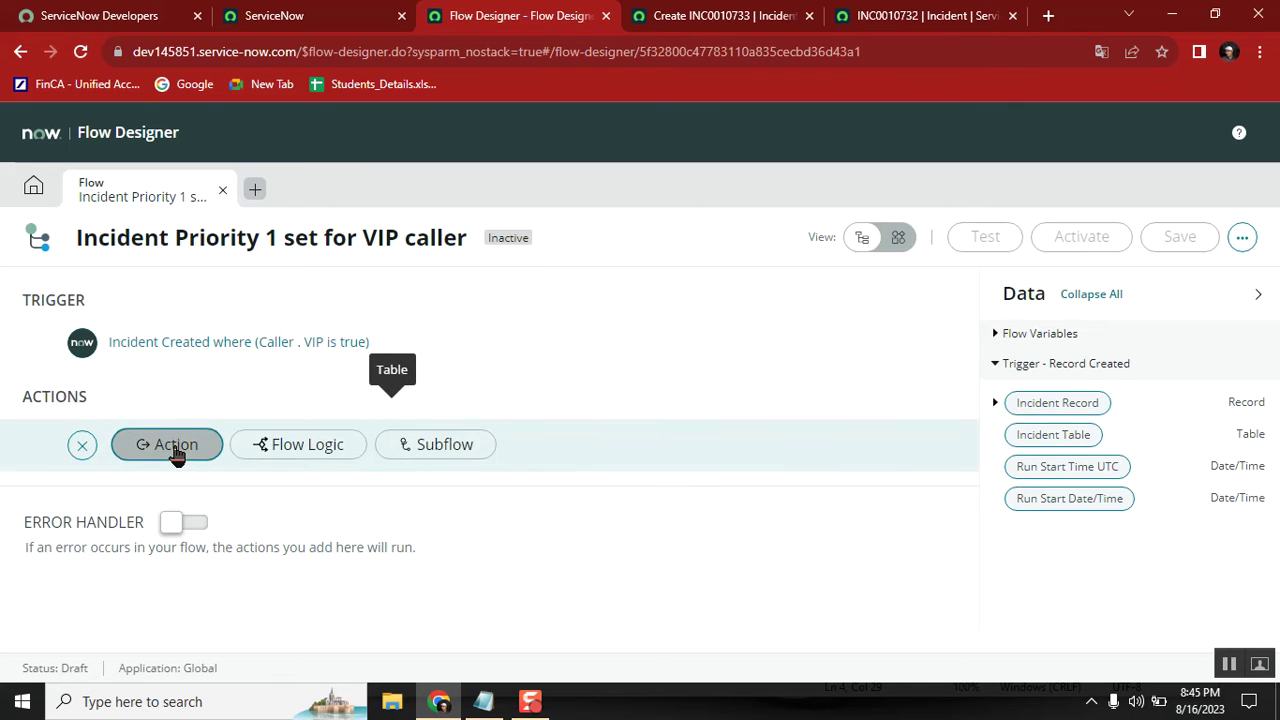
pyautogui.click(175, 450)
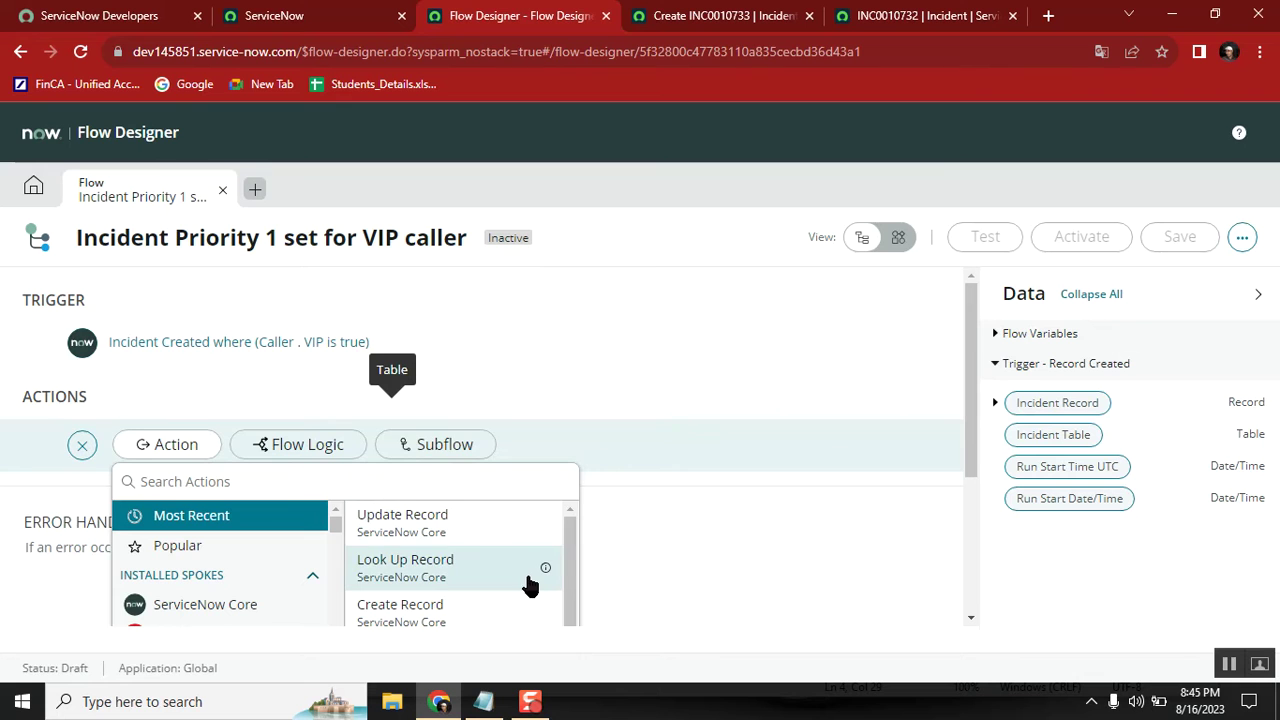
pyautogui.click(460, 525)
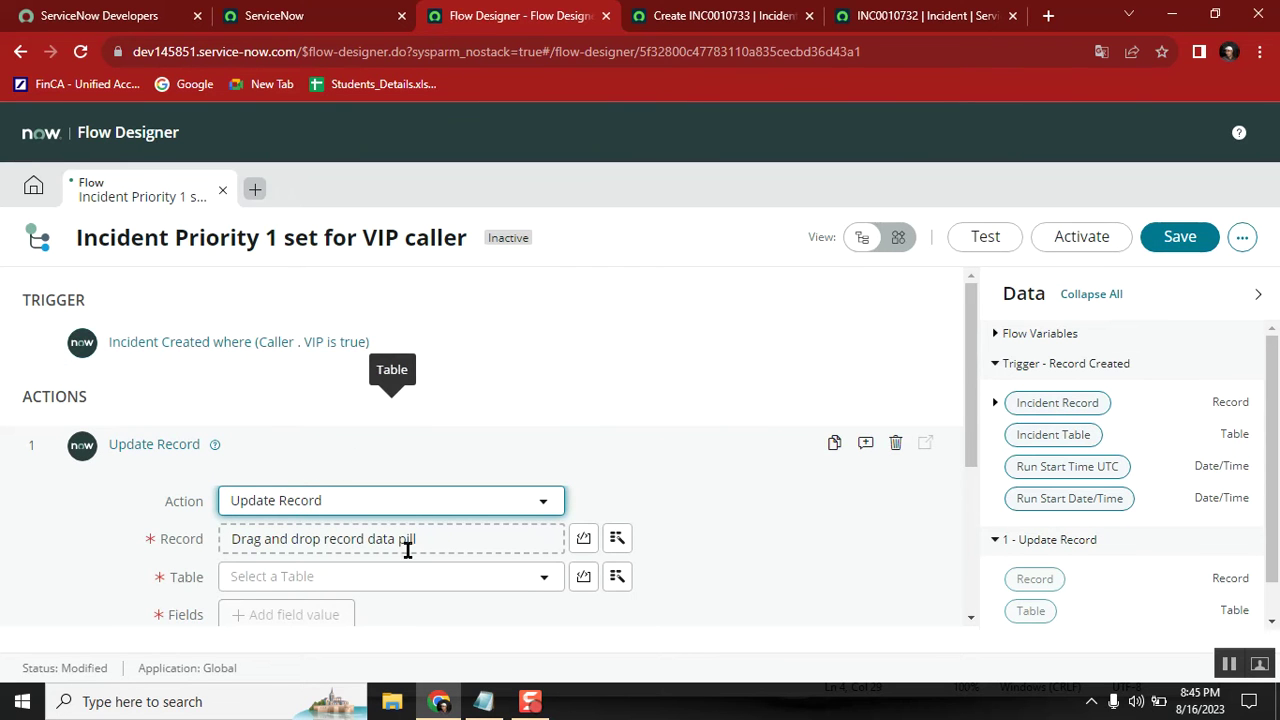
pyautogui.click(441, 538)
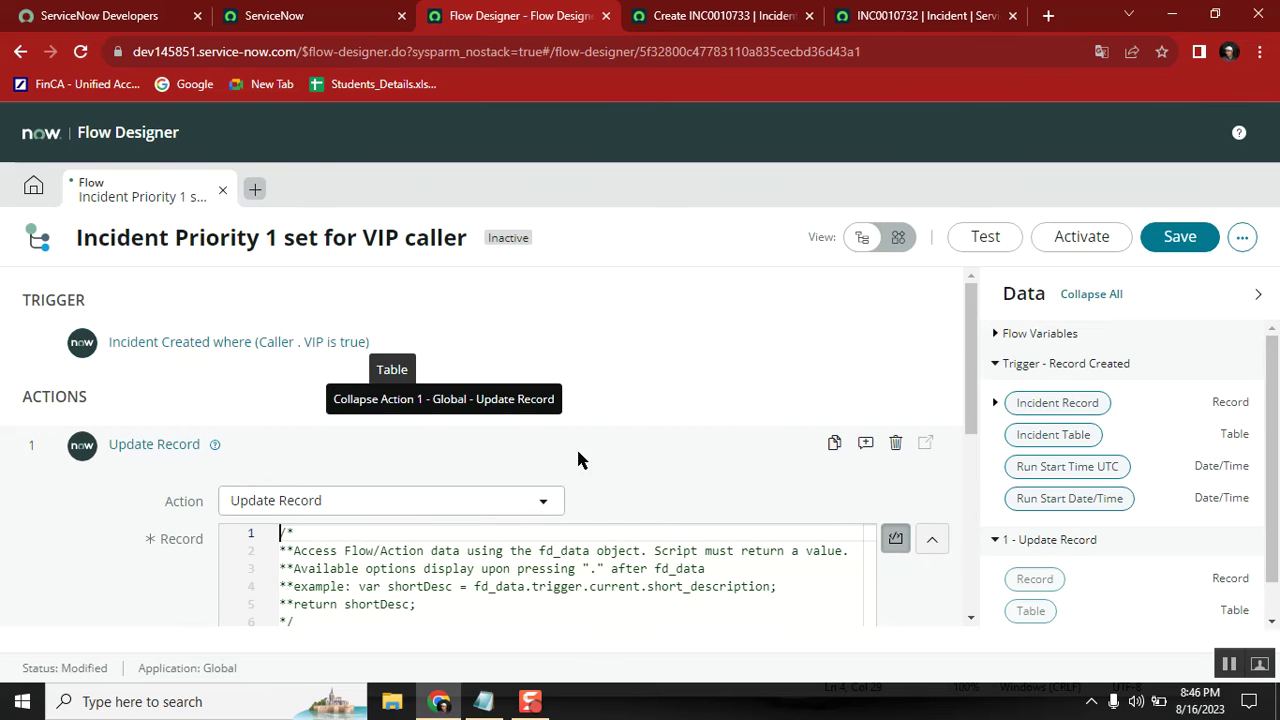
pyautogui.click(895, 540)
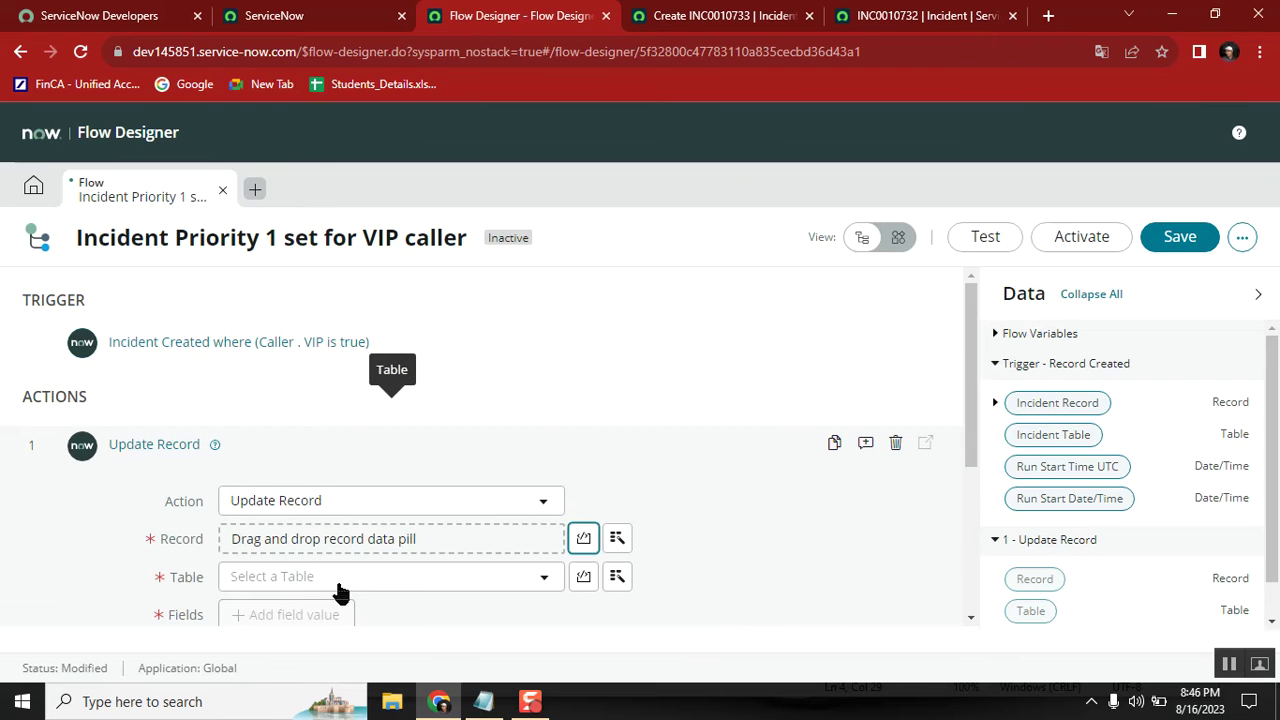
pyautogui.click(255, 540)
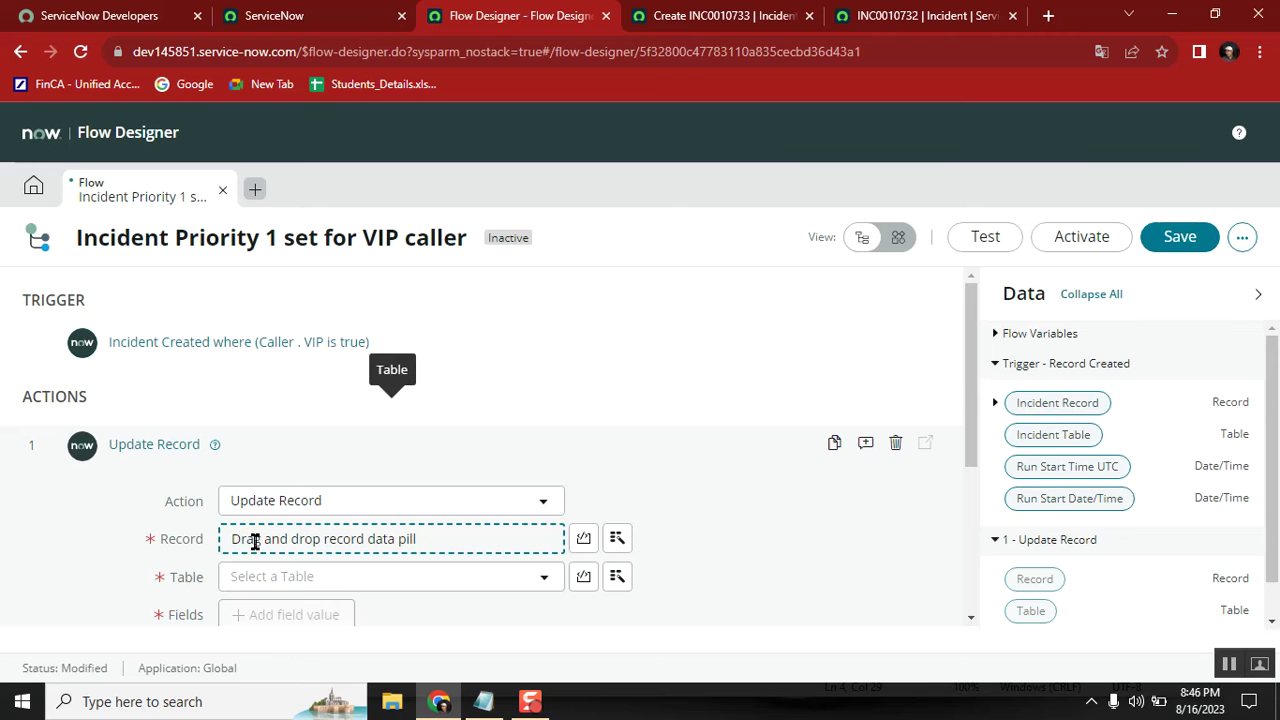
# - Set the Update Record action's Record to the Incident Record from Trigger - Record Created
pyautogui.click(617, 540)
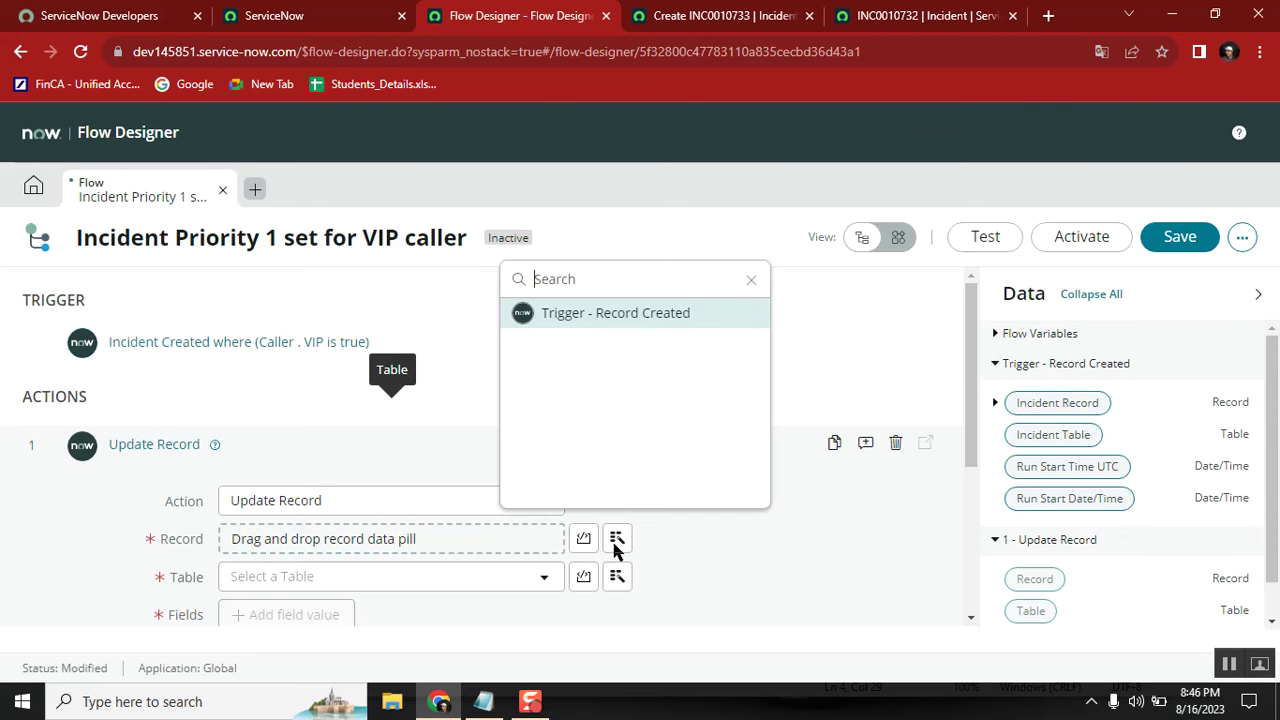
pyautogui.click(624, 318)
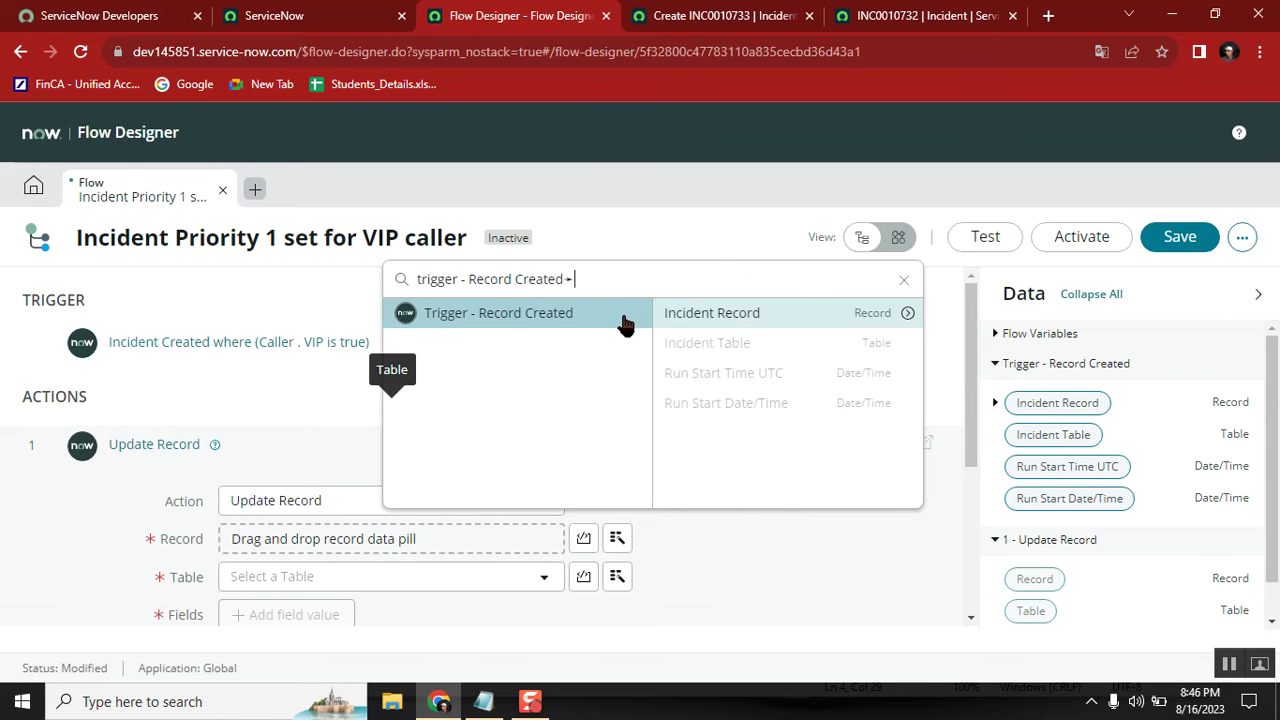
pyautogui.click(737, 316)
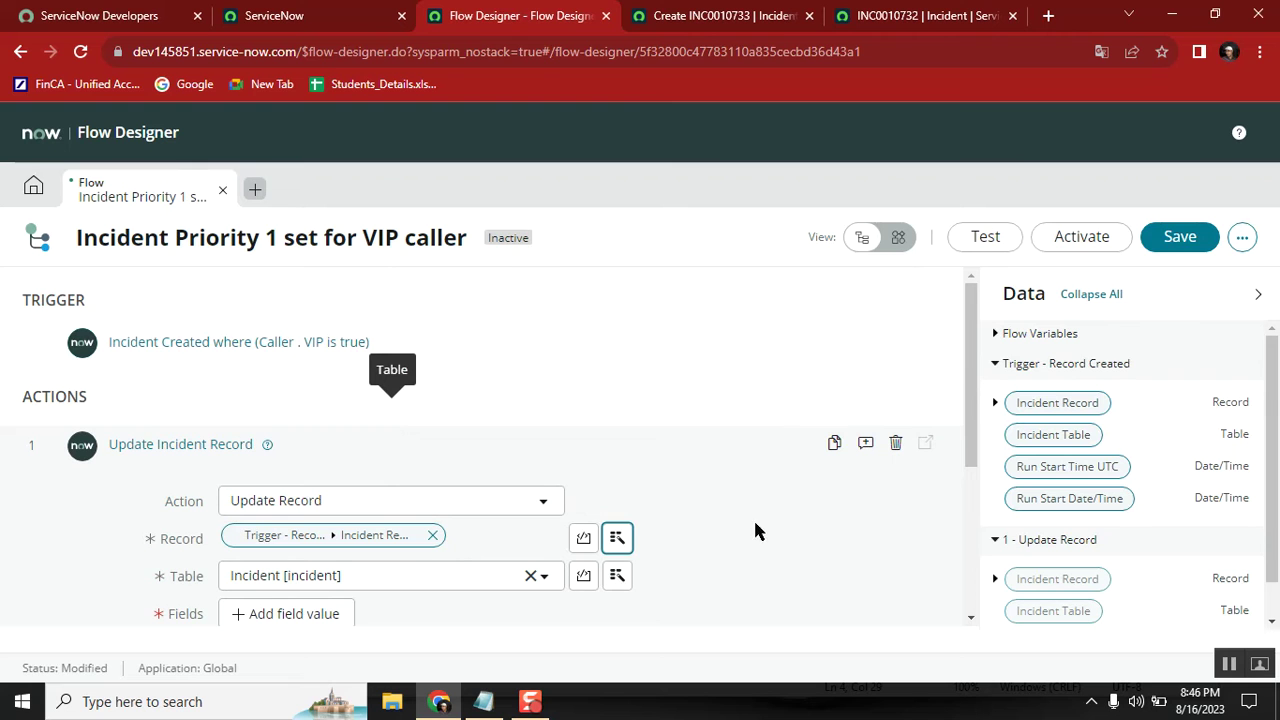
# - Add a field value to the Update Record action that sets Impact to 1 - High
pyautogui.moveTo(972, 300); pyautogui.dragTo(976, 395)
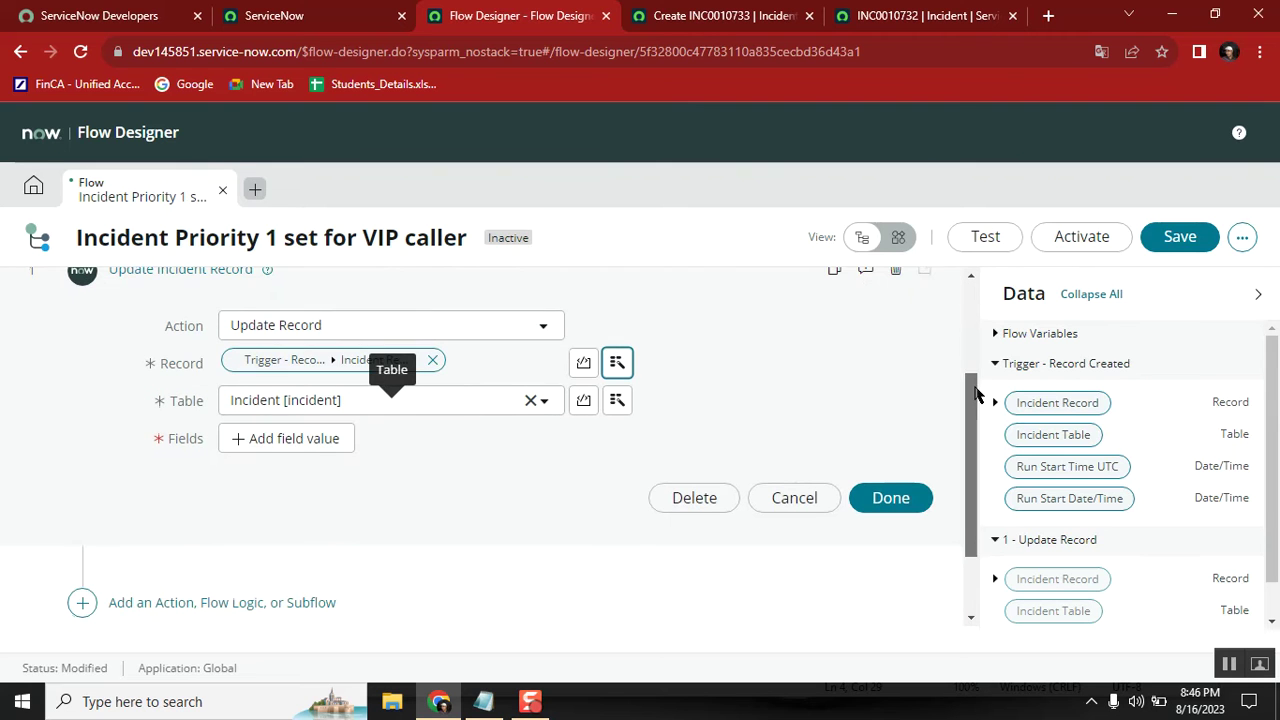
pyautogui.click(306, 444)
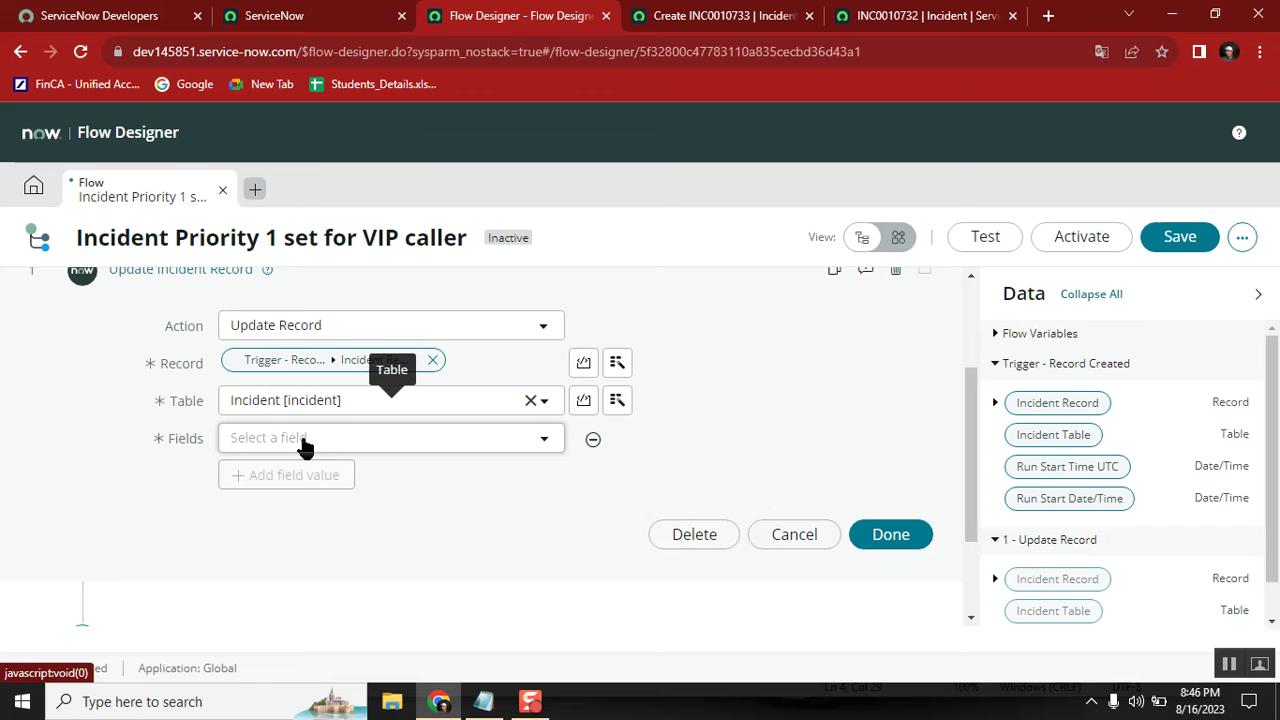
pyautogui.click(399, 438)
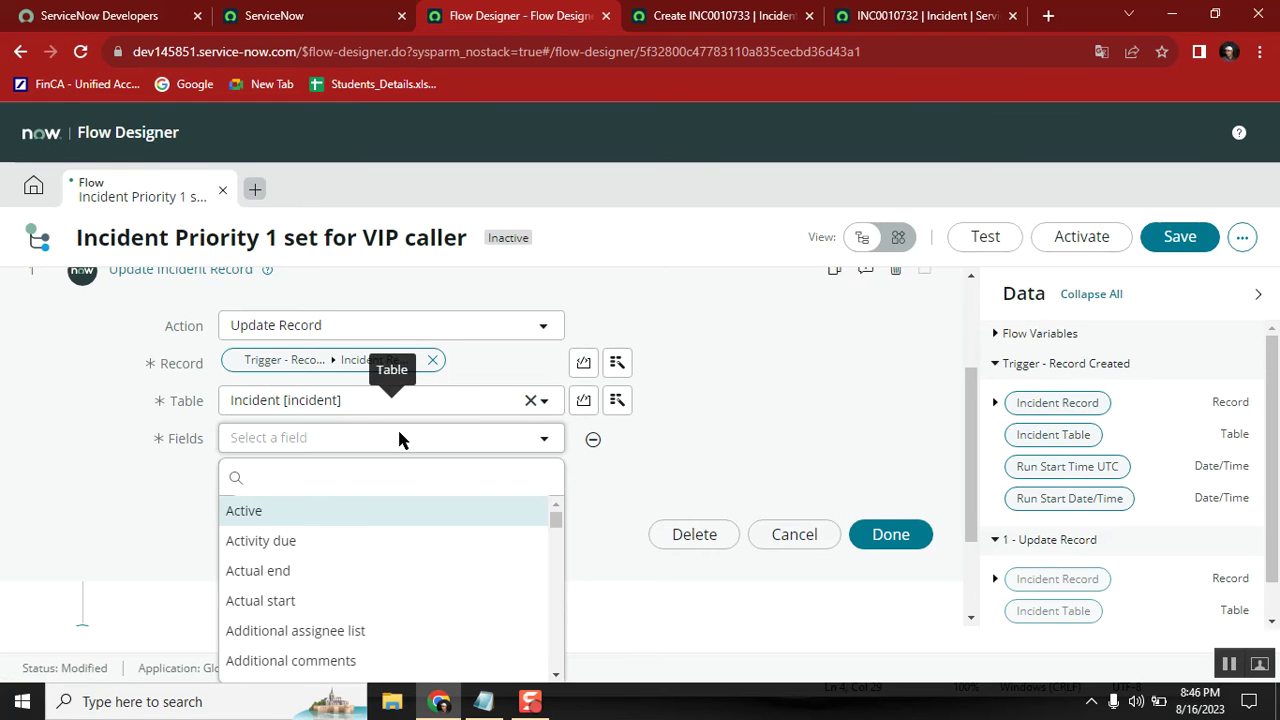
pyautogui.write('imp')
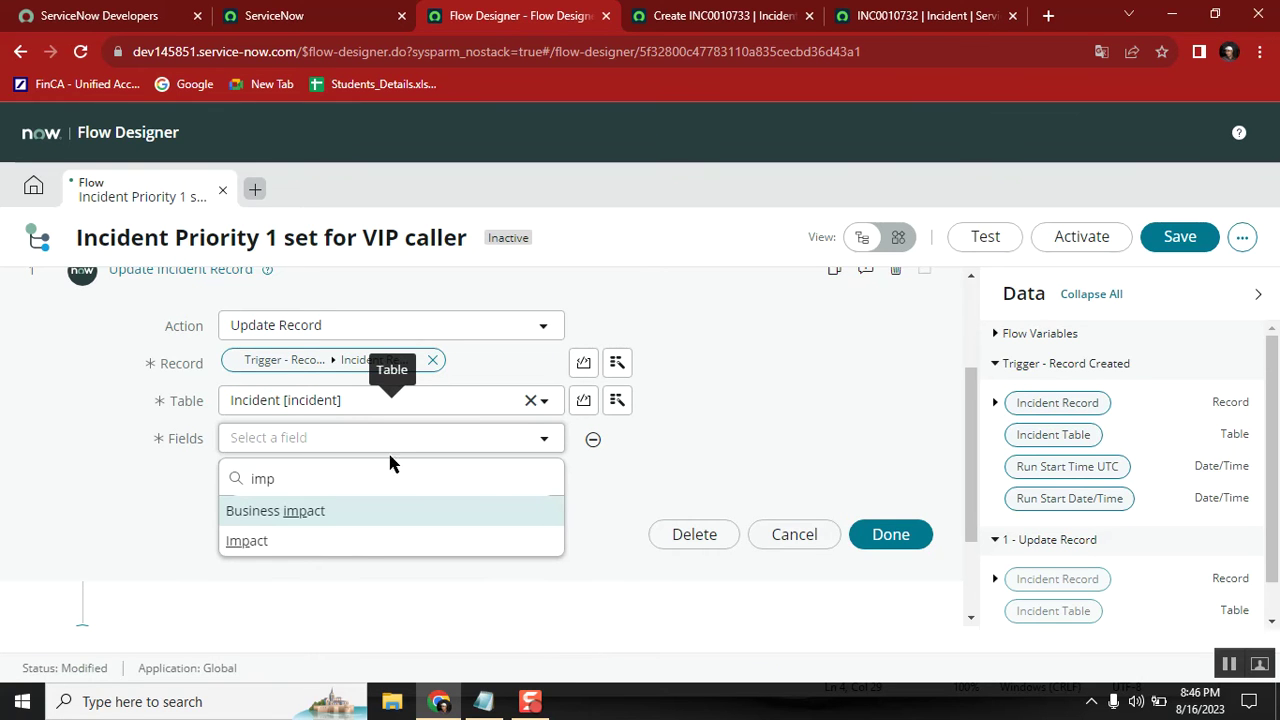
pyautogui.click(363, 541)
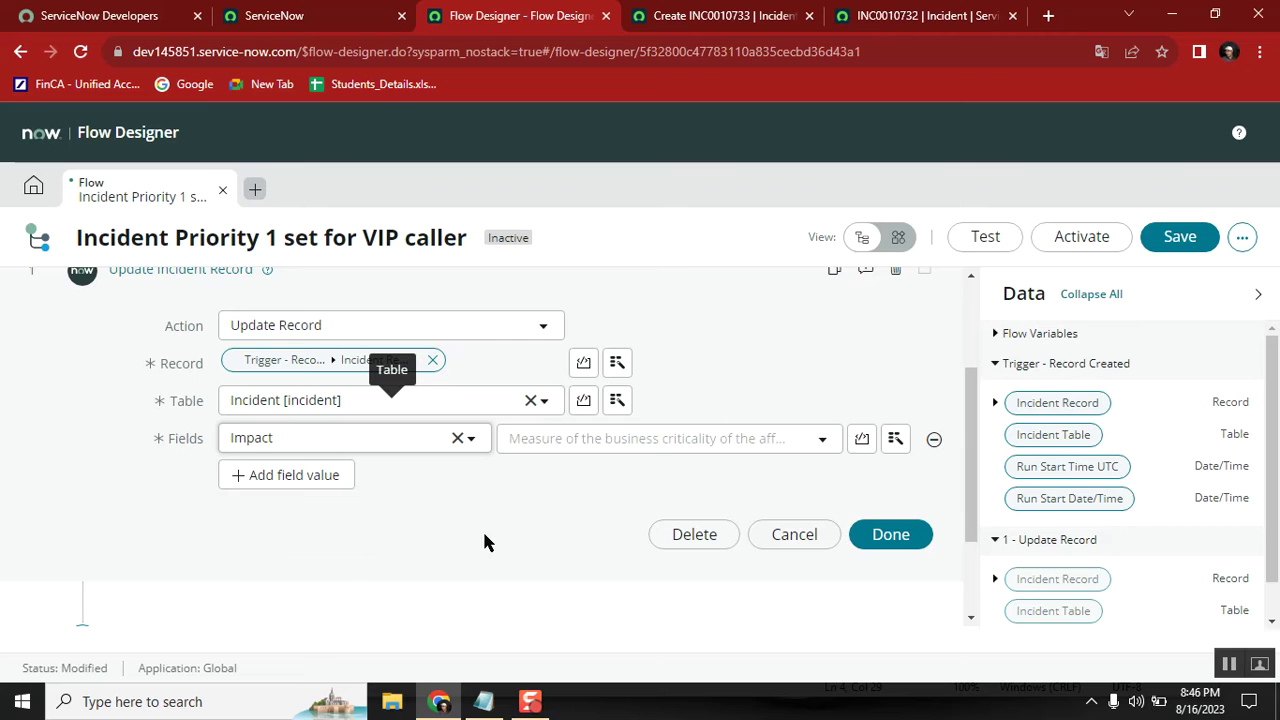
pyautogui.click(650, 438)
pyautogui.click(598, 468)
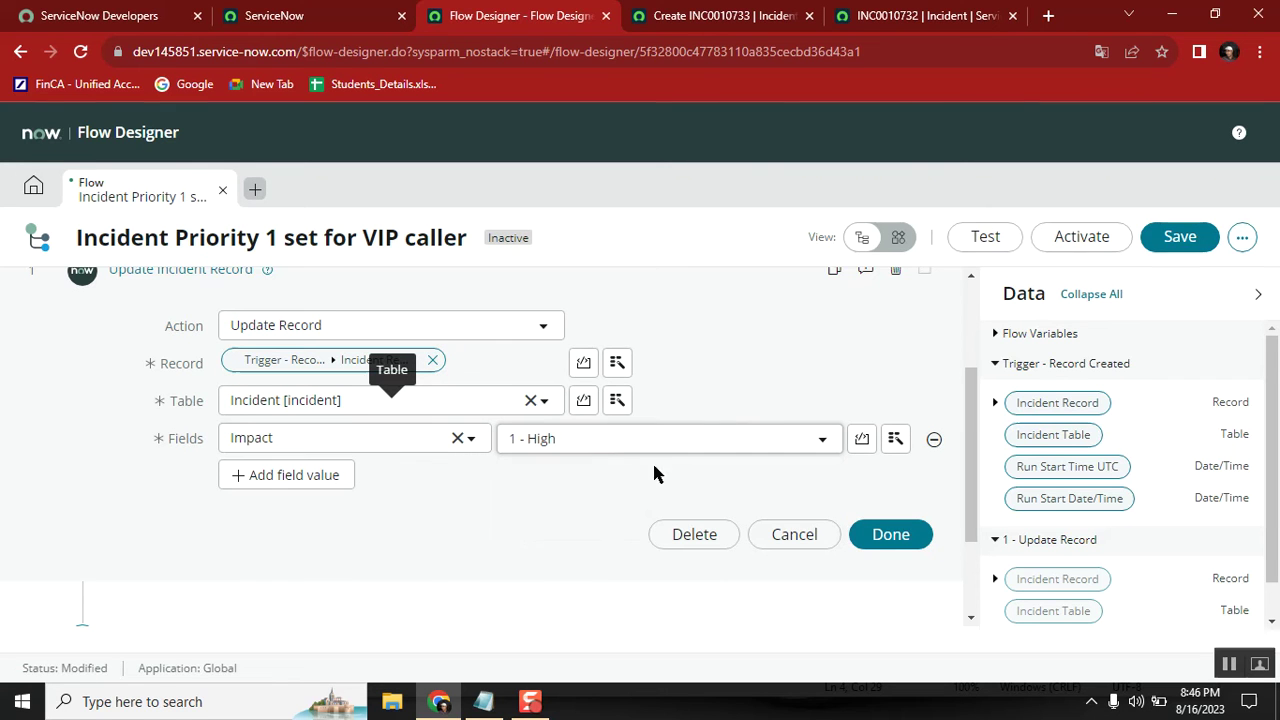
# - Add a second field value to the Update Record action that sets Urgency to 1 - High
pyautogui.click(286, 476)
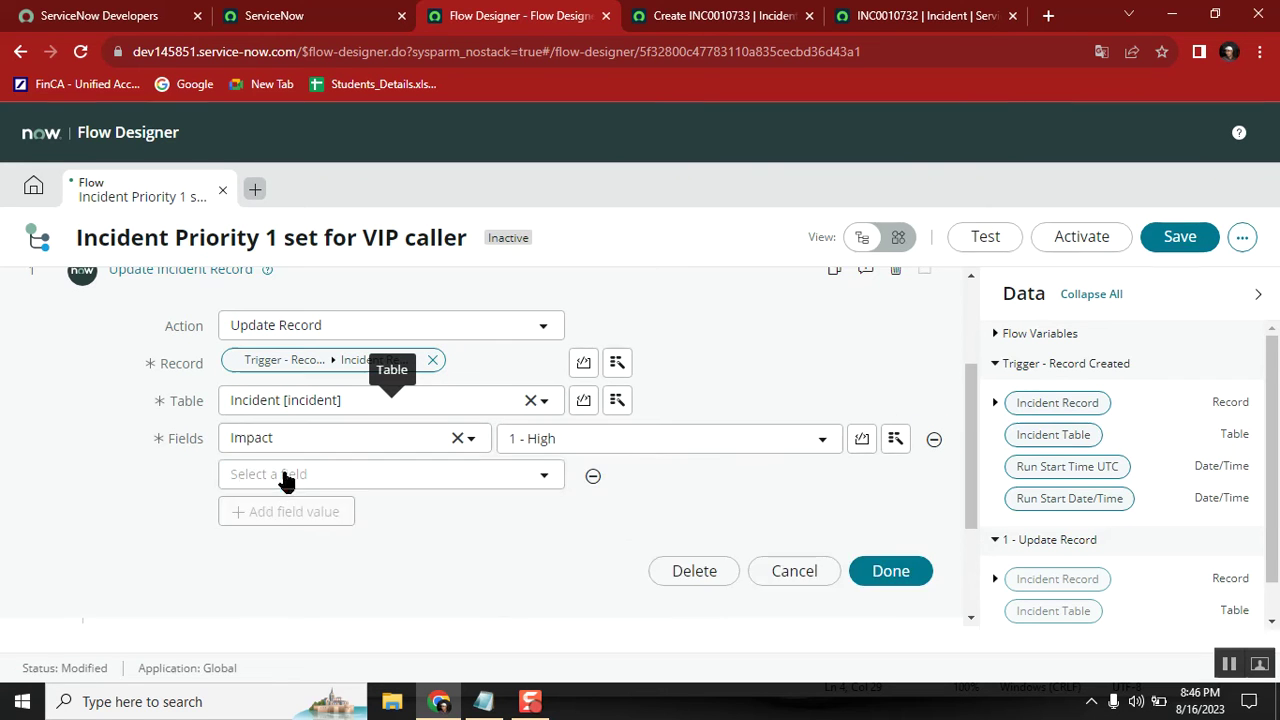
pyautogui.click(296, 475)
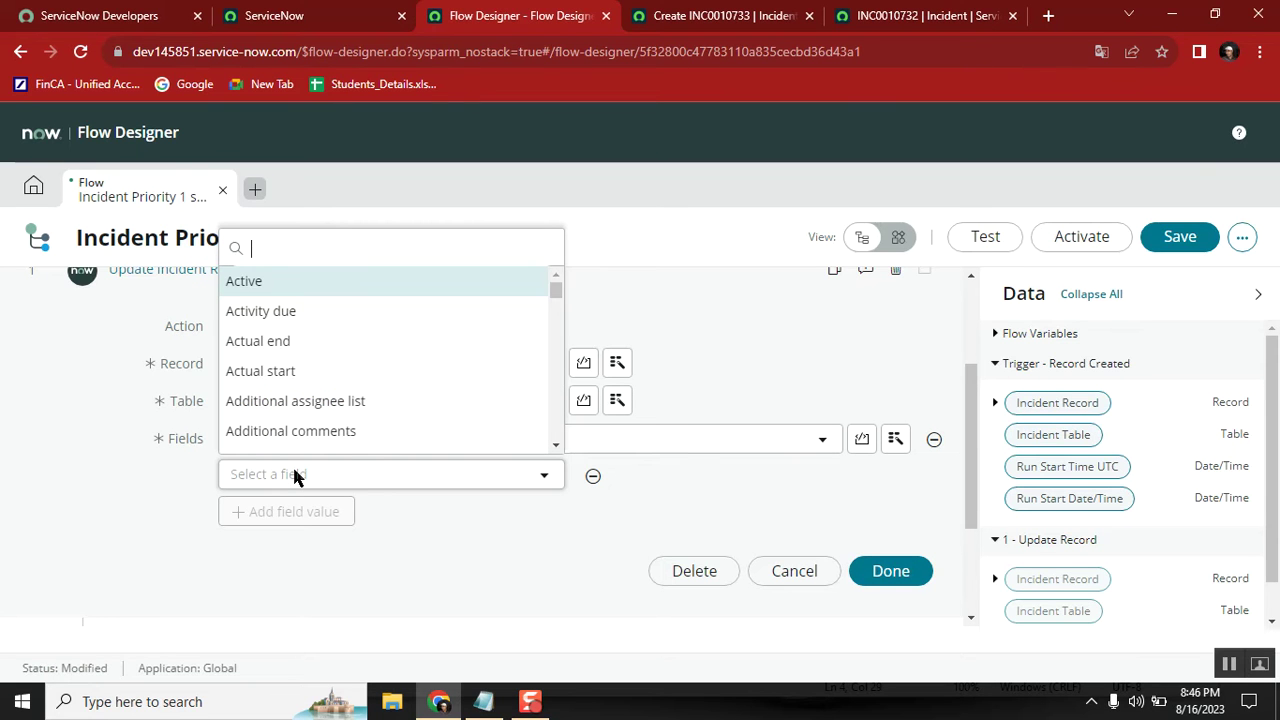
pyautogui.write('ur')
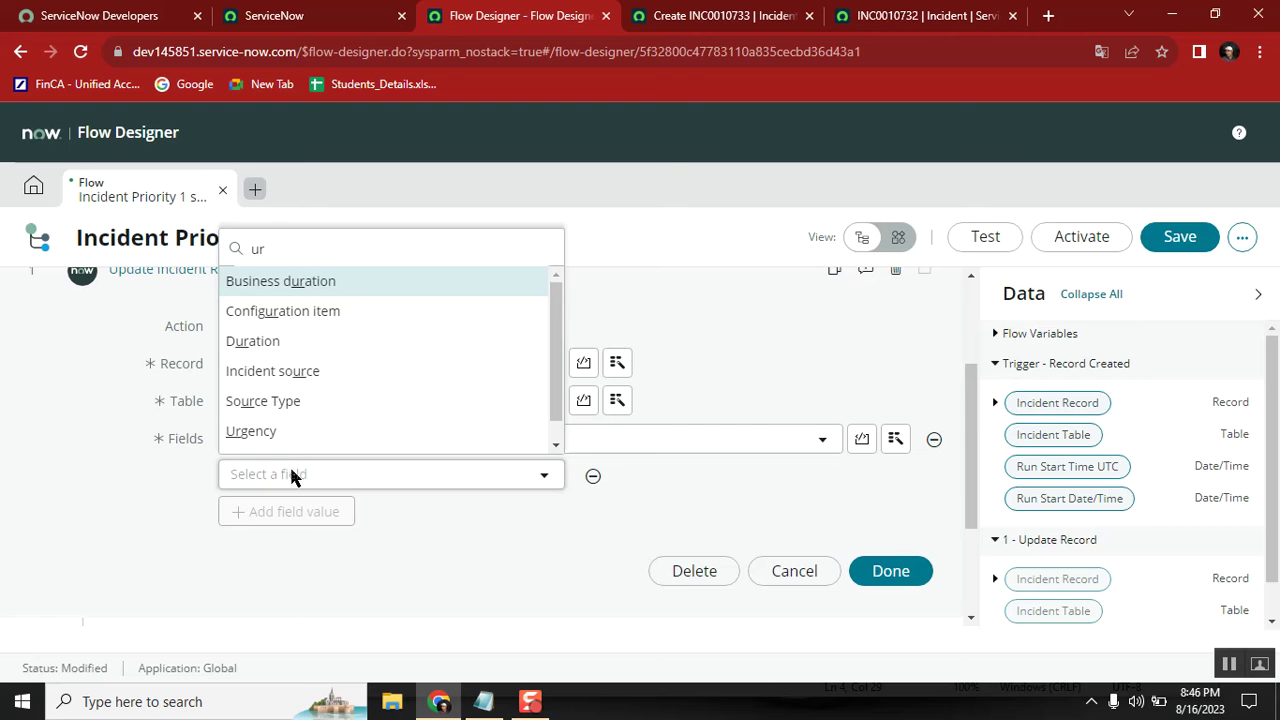
pyautogui.scroll(-1, 270, 445)
pyautogui.click(258, 410)
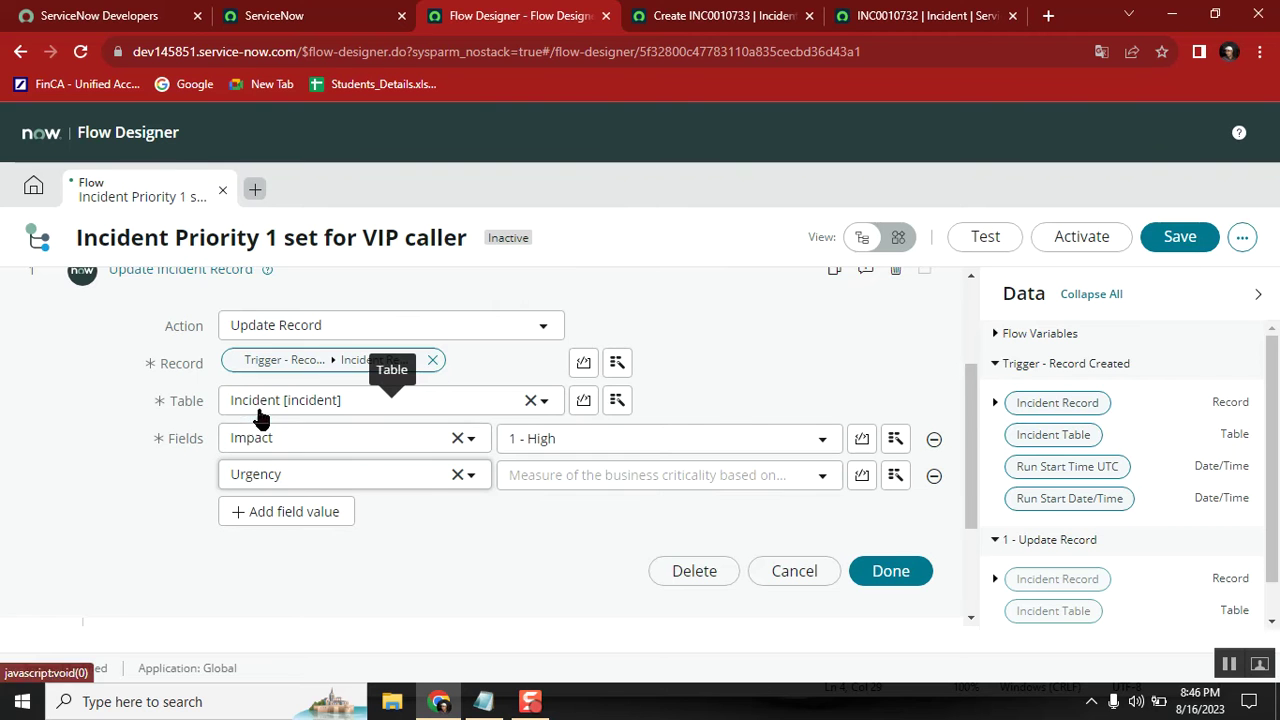
pyautogui.click(731, 474)
pyautogui.click(578, 507)
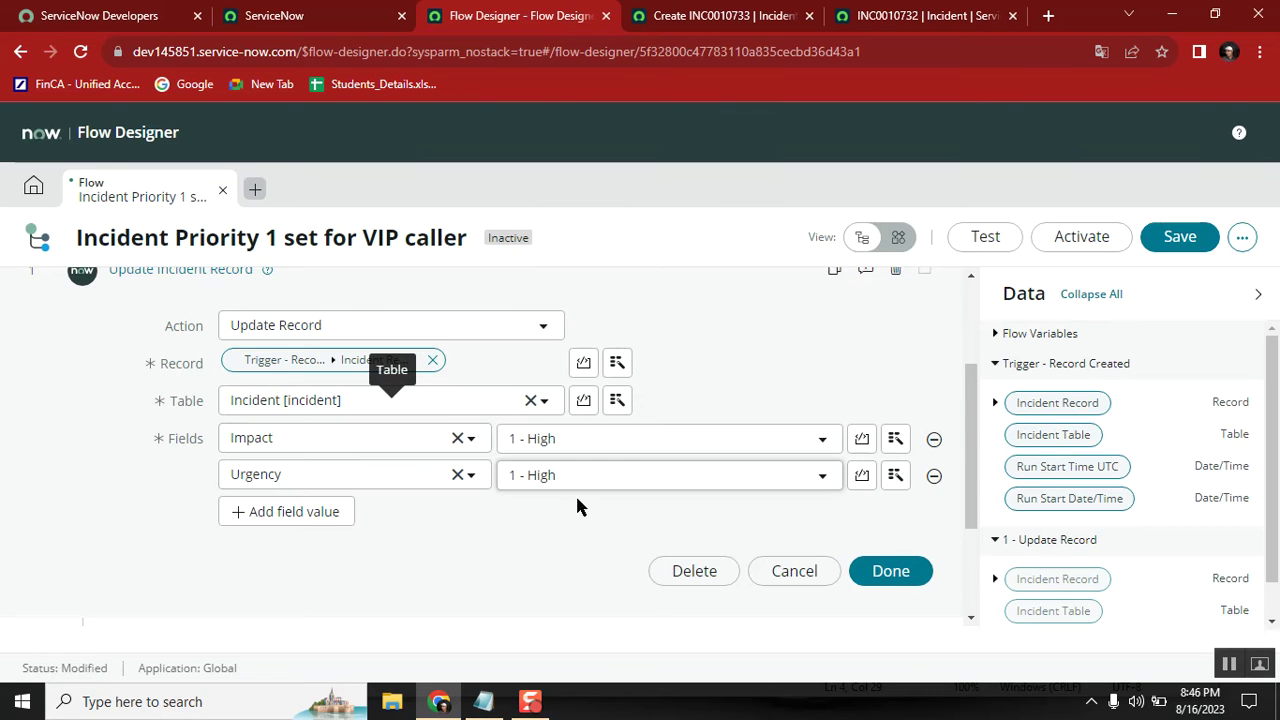
# - Finish the Update Record action, then save and activate the flow
pyautogui.click(889, 570)
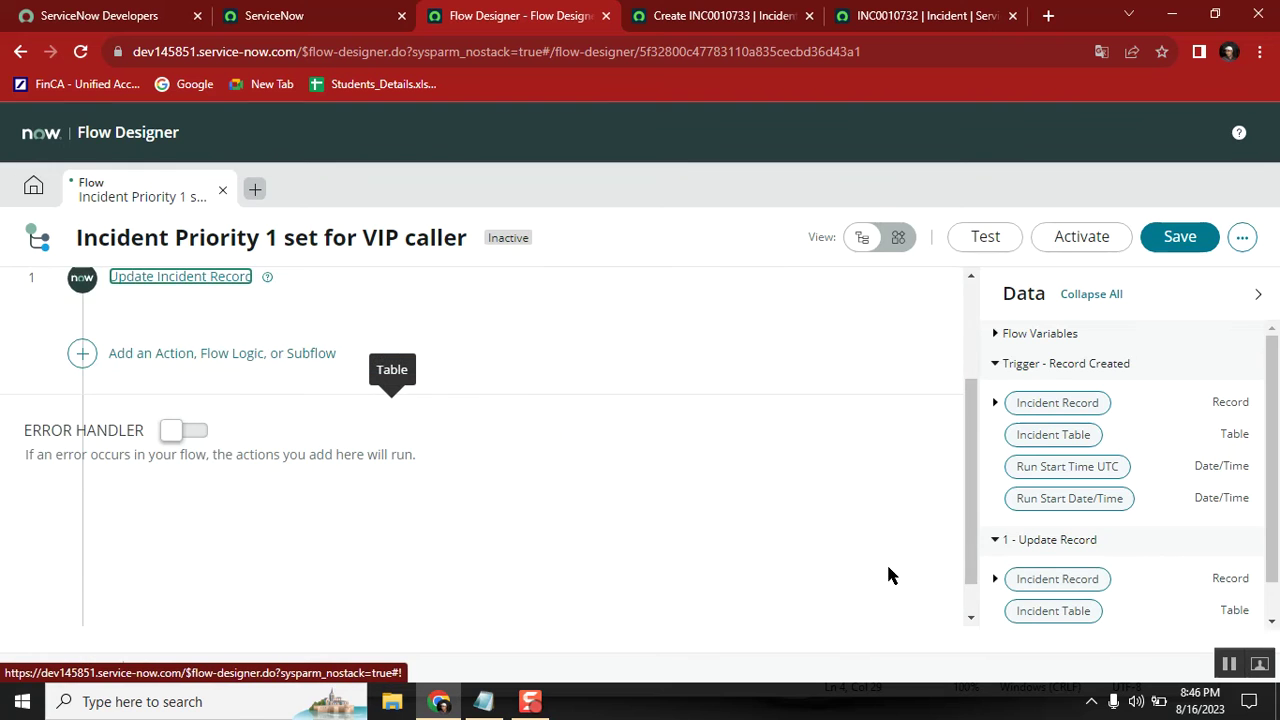
pyautogui.click(1183, 236)
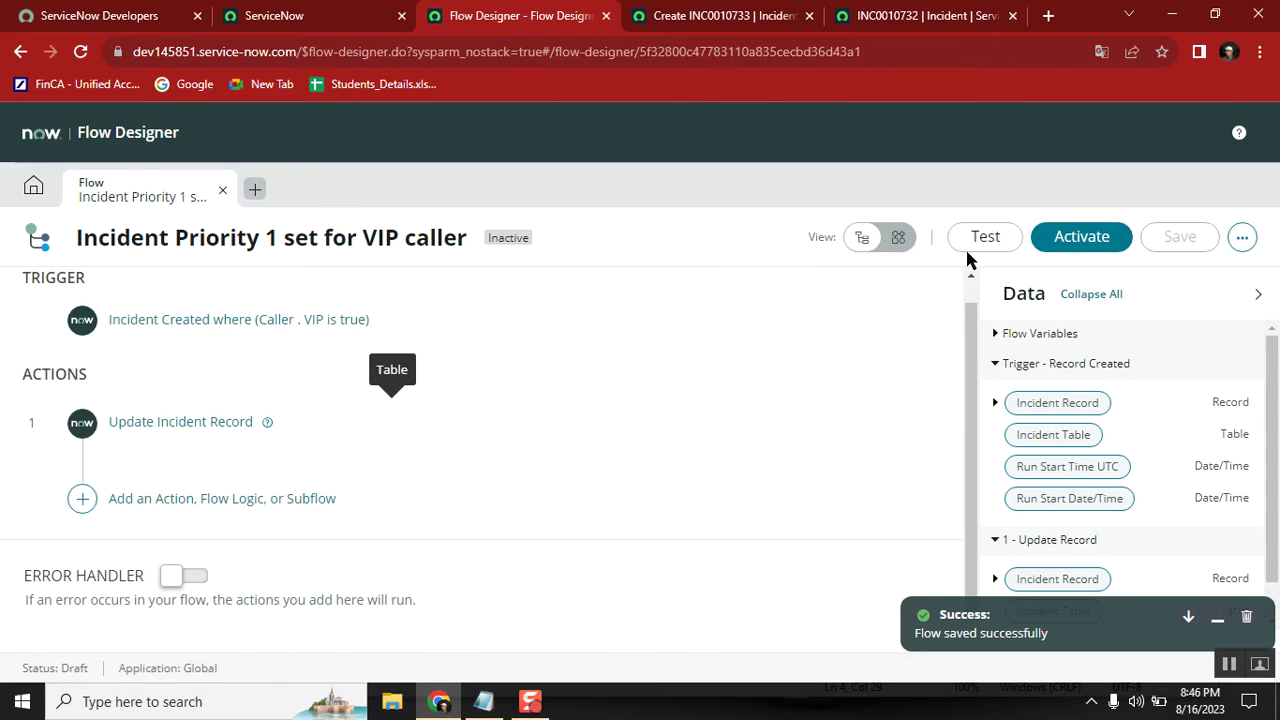
pyautogui.click(1079, 236)
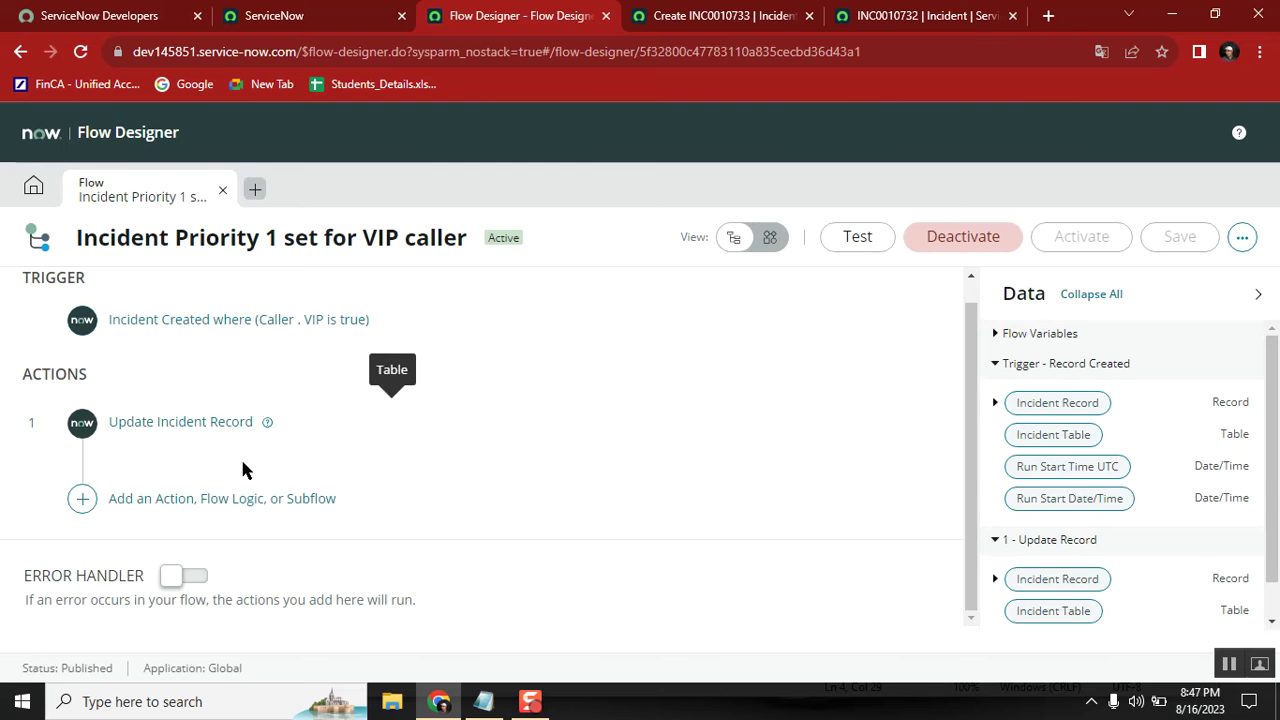
# - Return to the new incident form and save the incident while staying on its form, dismissing the alerts
pyautogui.click(698, 20)
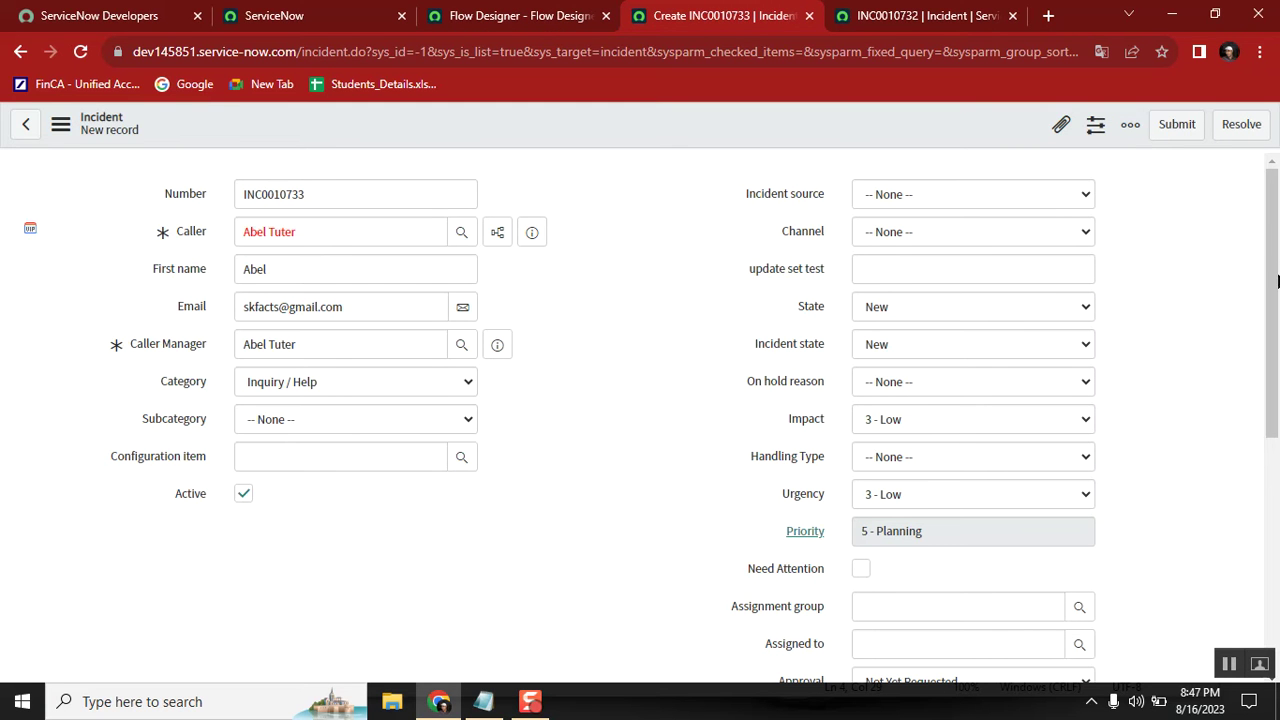
pyautogui.scroll(-3, 1274, 248)
pyautogui.scroll(3, 1275, 235)
pyautogui.rightClick(641, 123)
pyautogui.click(680, 137)
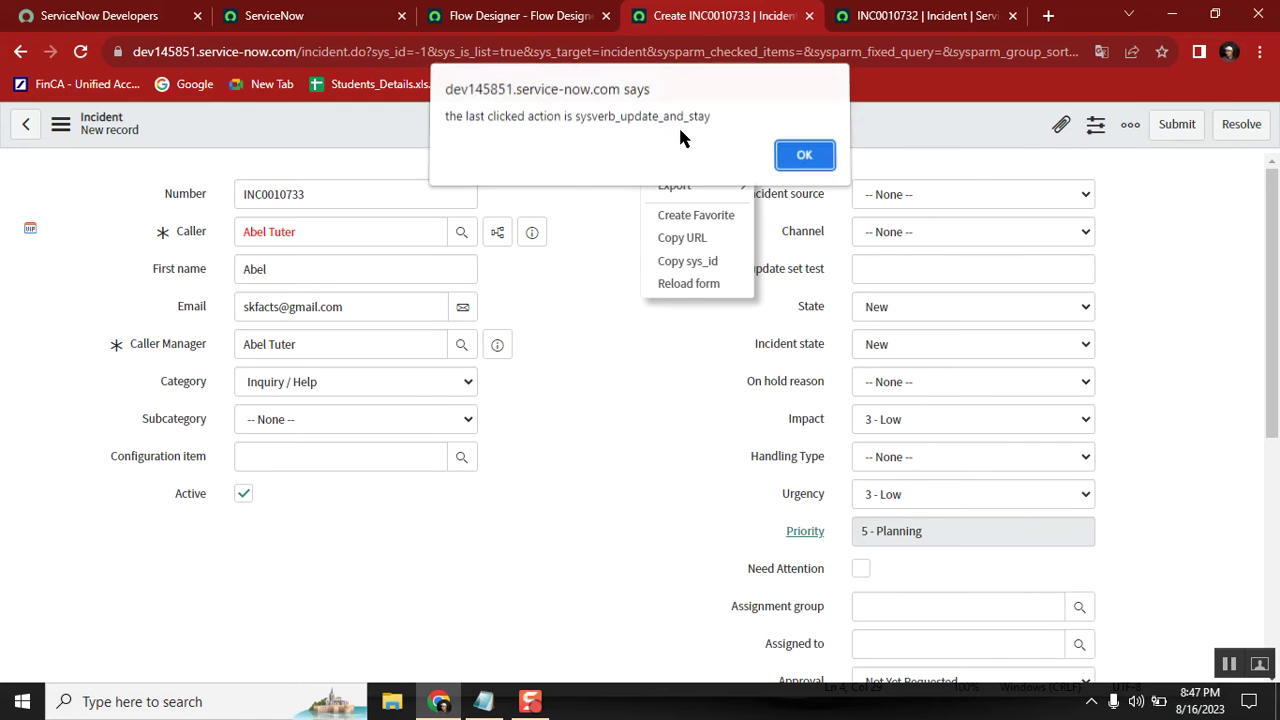
pyautogui.click(796, 157)
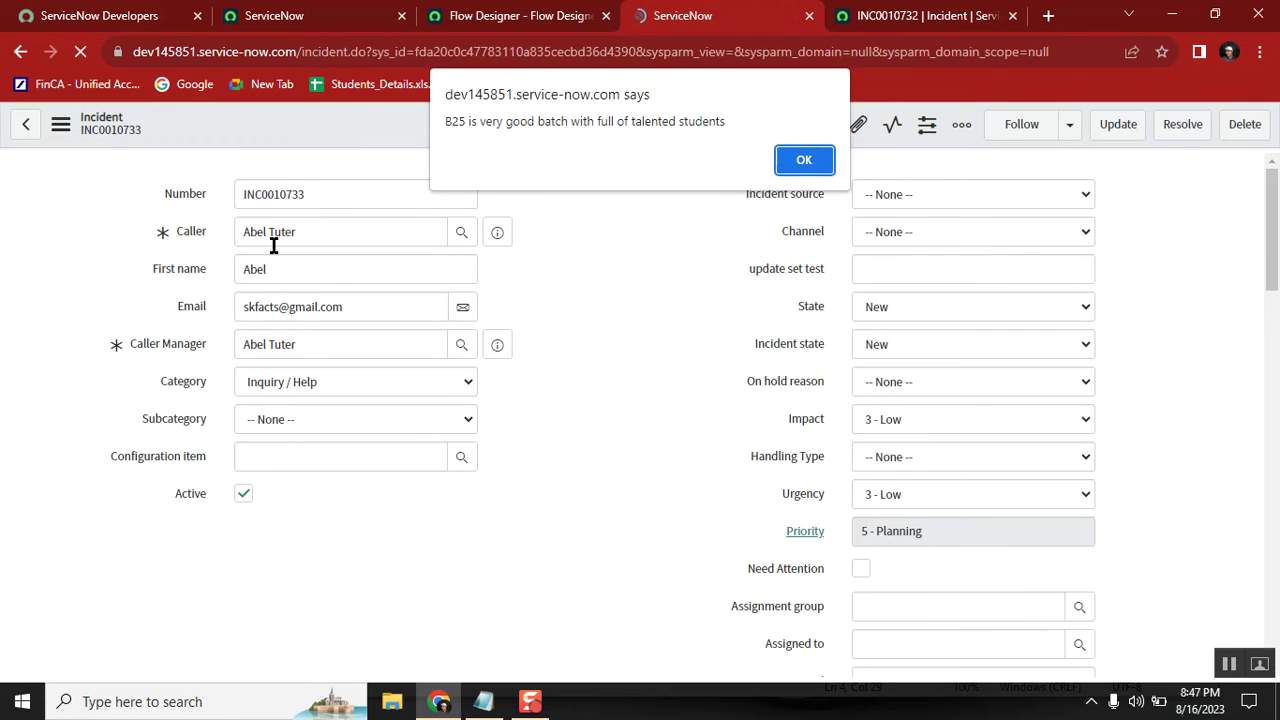
pyautogui.click(798, 160)
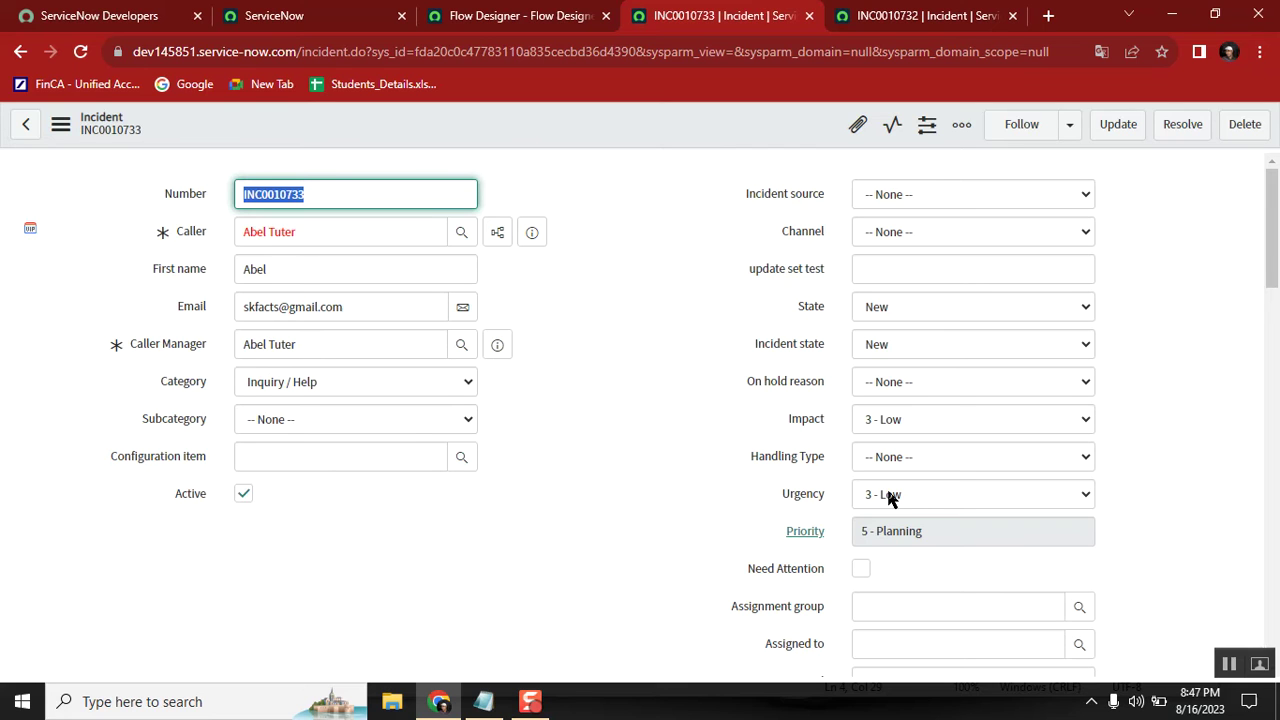
pyautogui.click(725, 285)
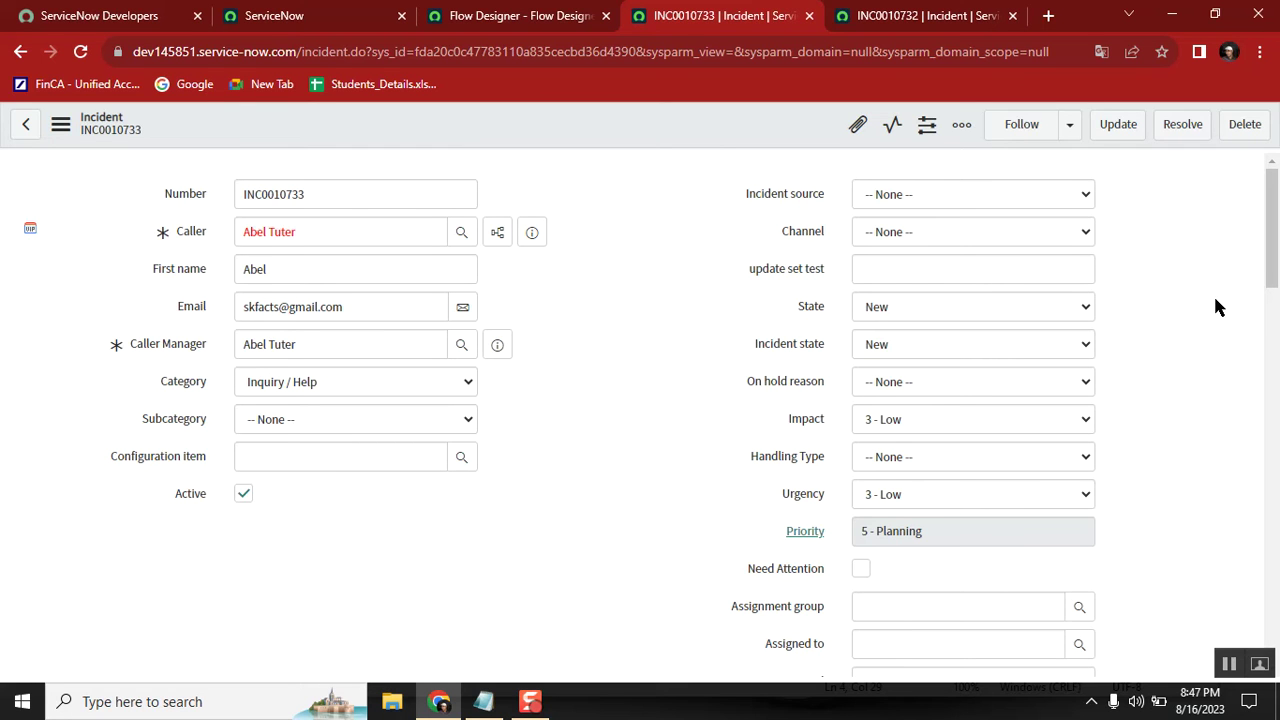
pyautogui.scroll(-2, 1216, 298)
pyautogui.scroll(3, 1215, 299)
# - Open the incident list by changing incident.do to incident_list.do in the earlier incident's URL
pyautogui.click(910, 16)
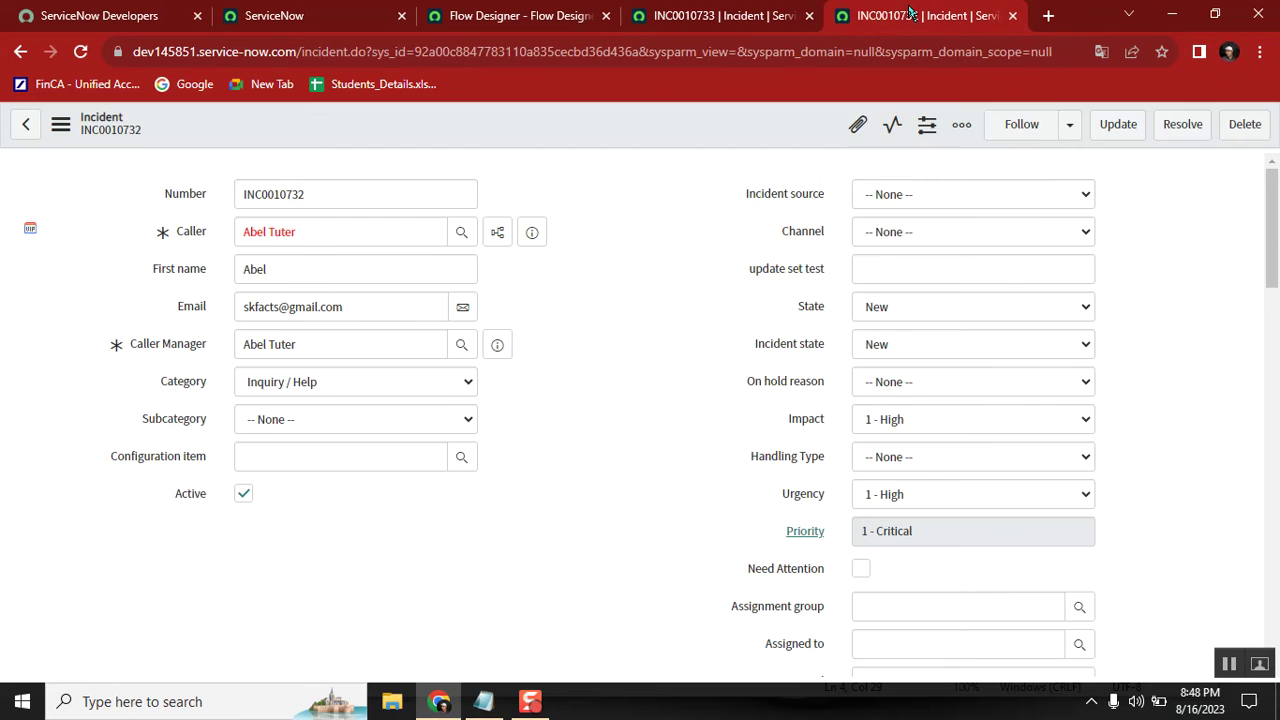
pyautogui.click(347, 51)
pyautogui.click(347, 51)
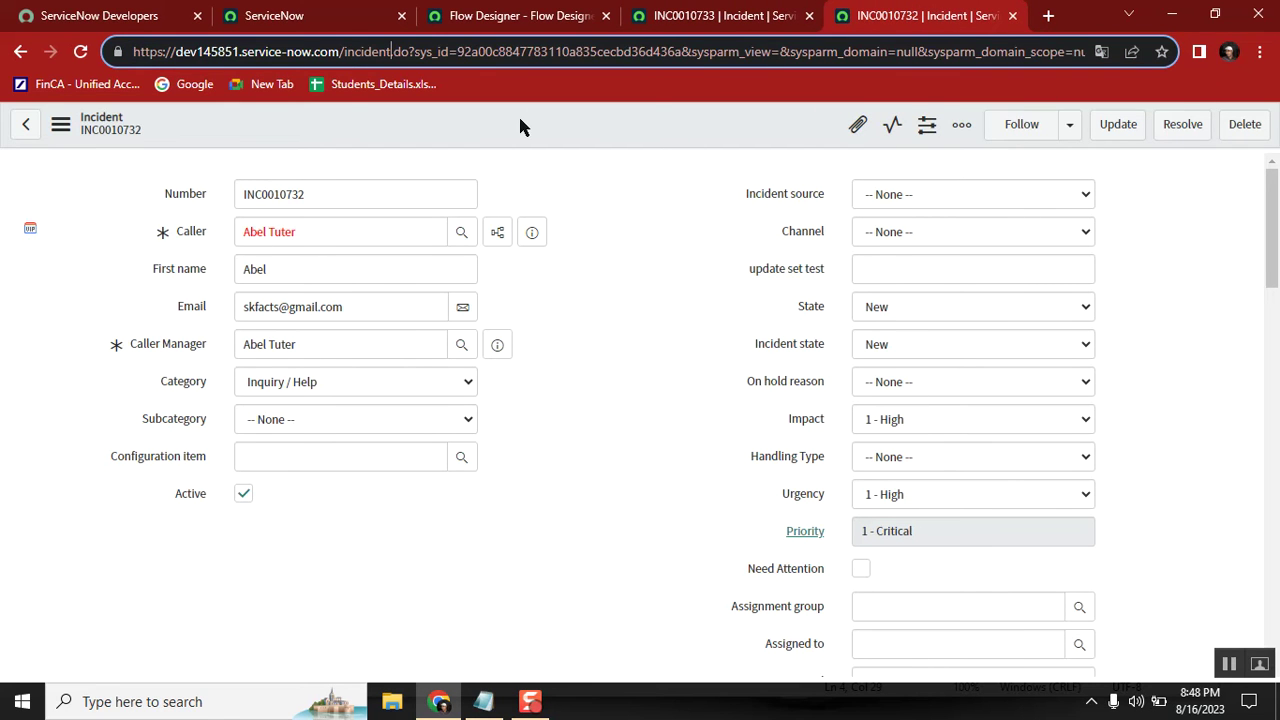
pyautogui.write('_list')
pyautogui.press('Return')
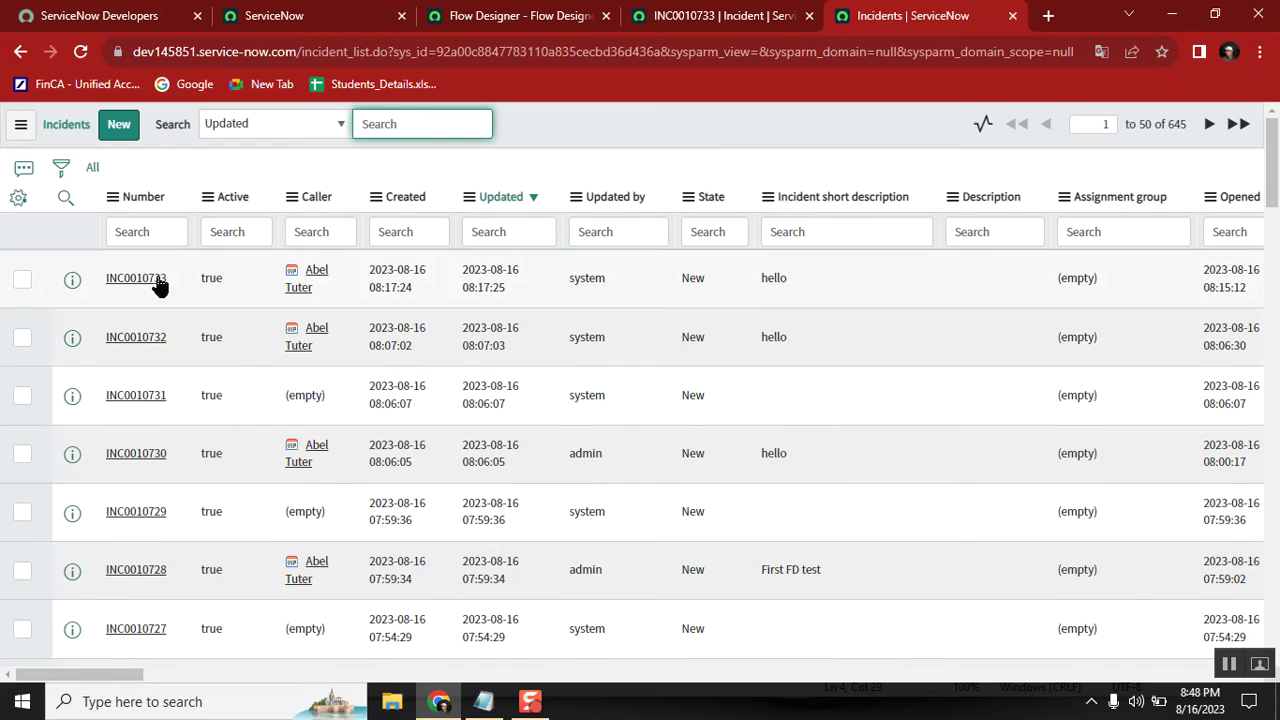
# - Return to the newly saved incident, reload its form and dismiss the alert to check impact, urgency and priority
pyautogui.click(716, 22)
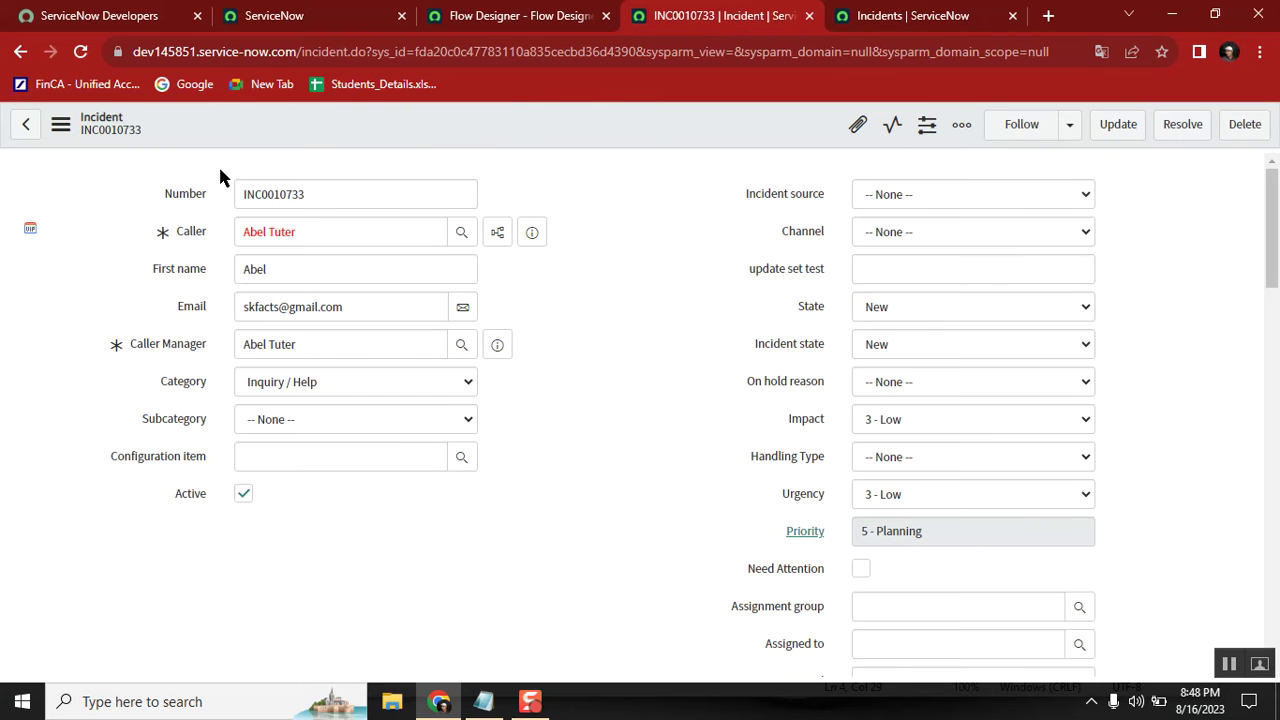
pyautogui.click(83, 53)
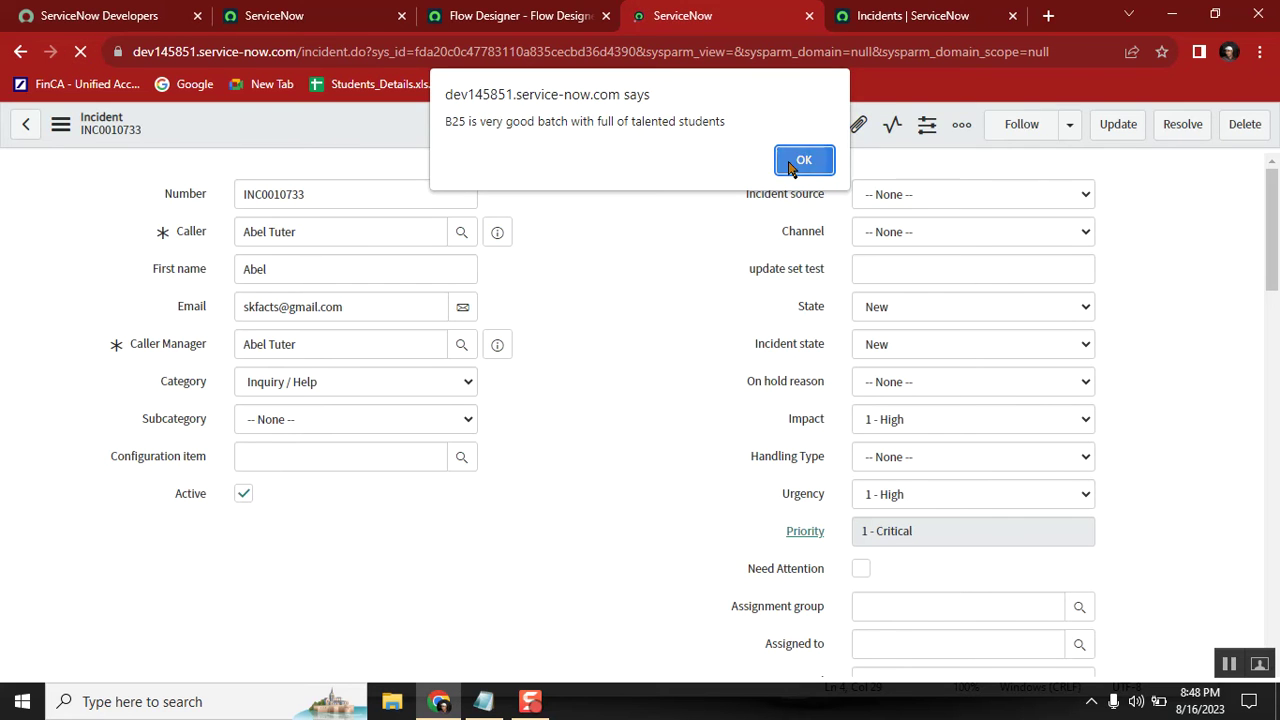
pyautogui.click(801, 162)
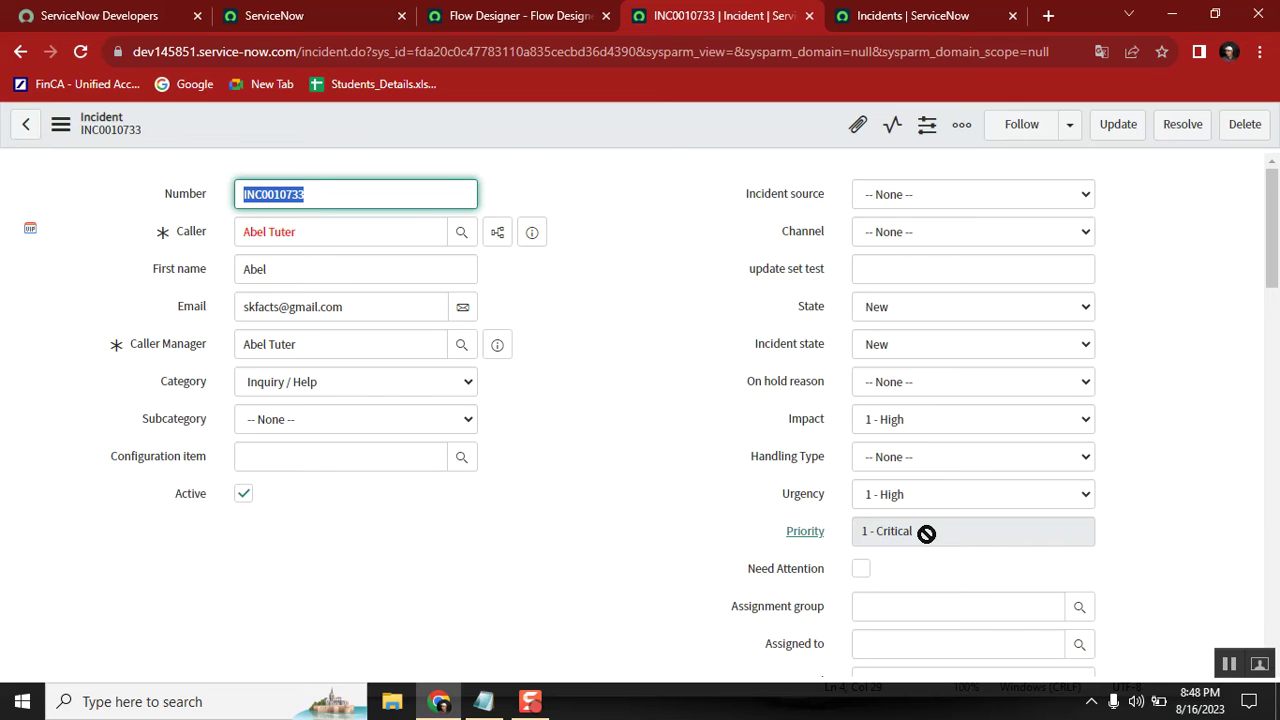
# - Switch to Notepad to review the Flow Designer requirement notes, then return to the browser
pyautogui.click(483, 701)
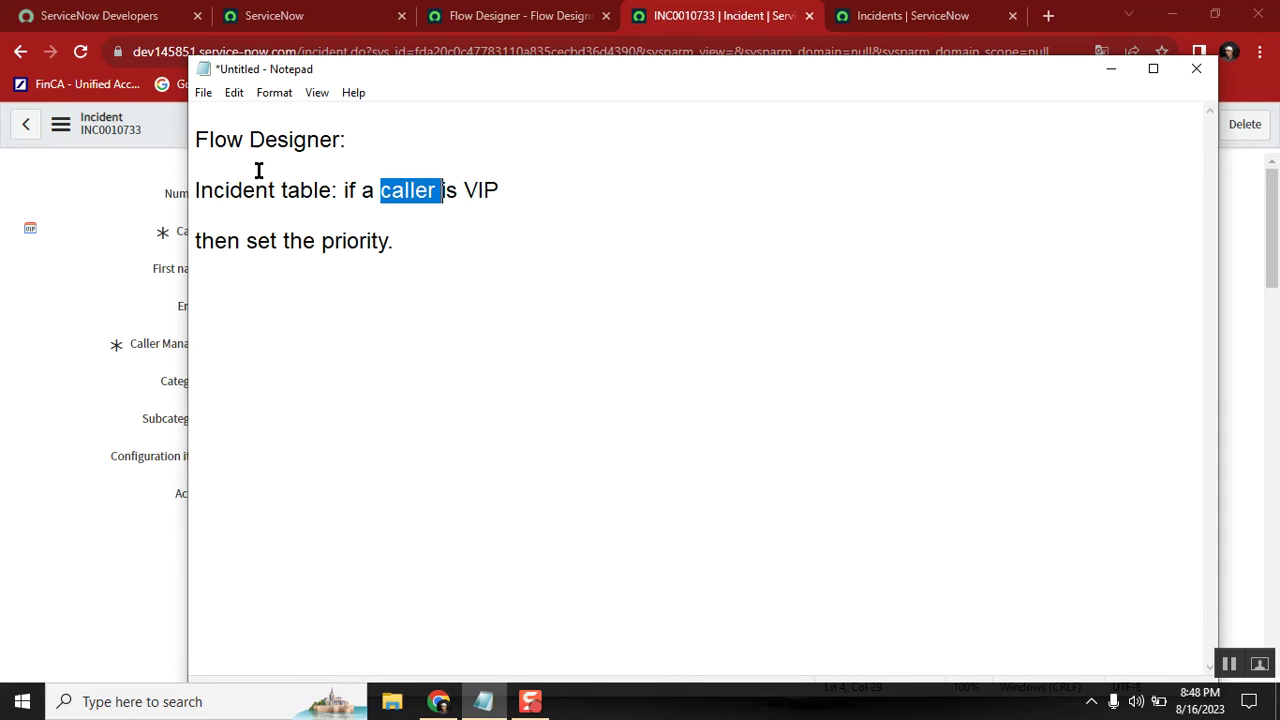
pyautogui.click(241, 137)
pyautogui.doubleClick(241, 137)
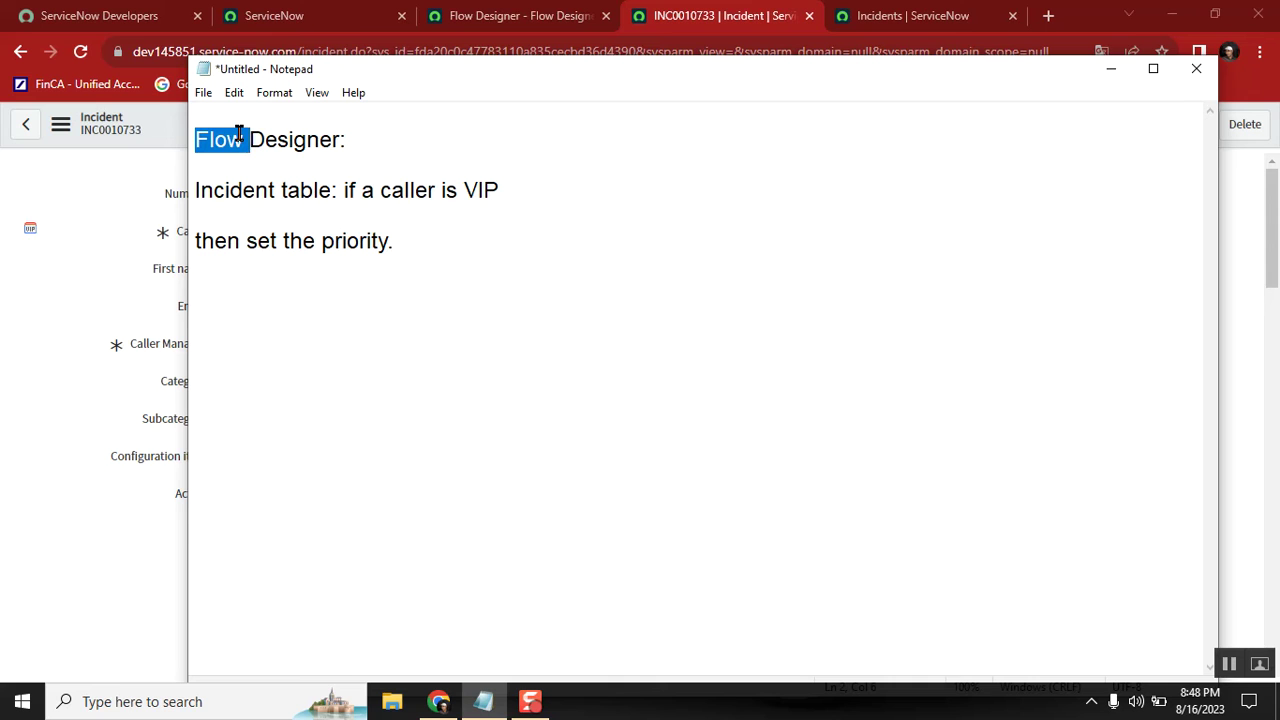
pyautogui.click(157, 118)
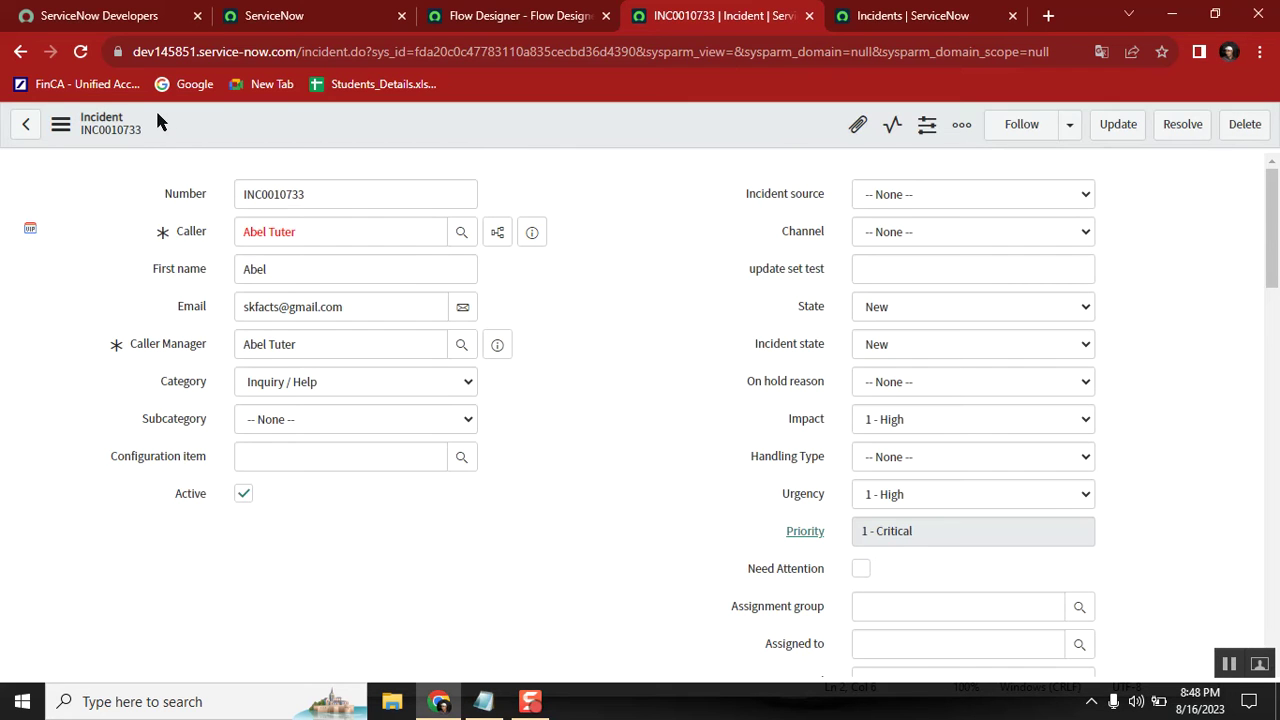
# - In the VIP caller flow, clear the Update Record action's Record value and change the action to Create Record
pyautogui.click(548, 18)
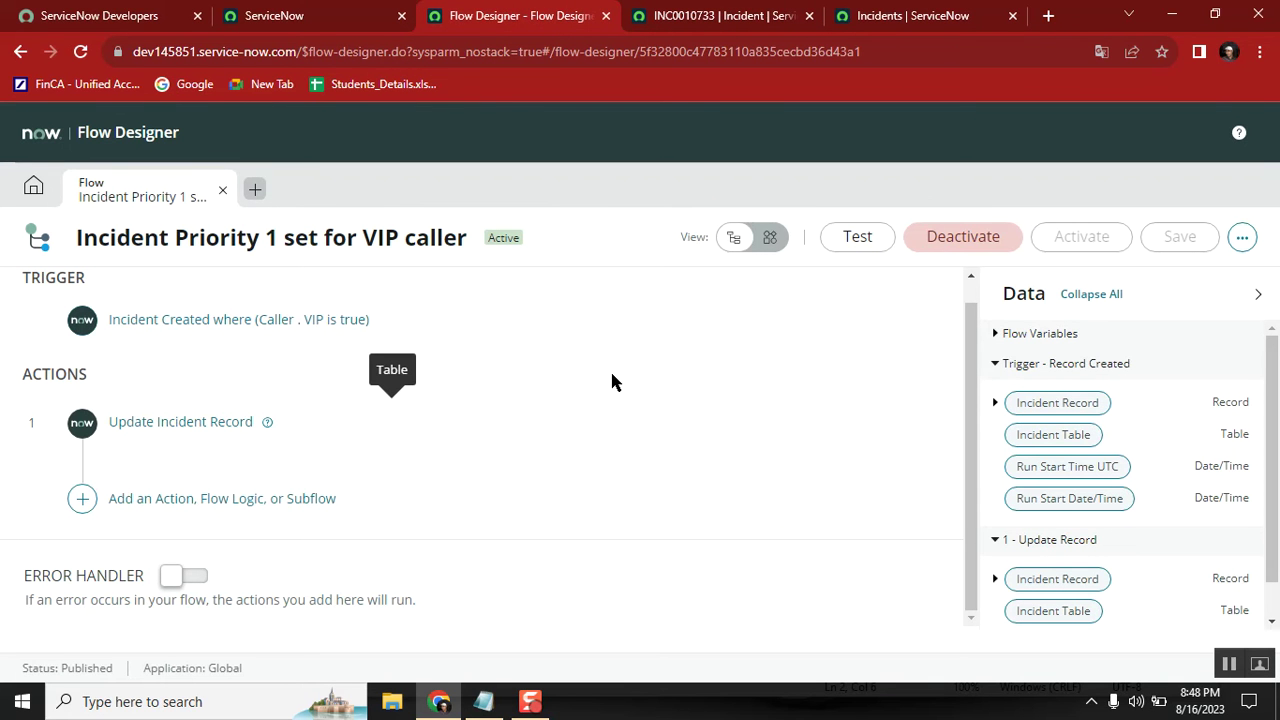
pyautogui.click(175, 425)
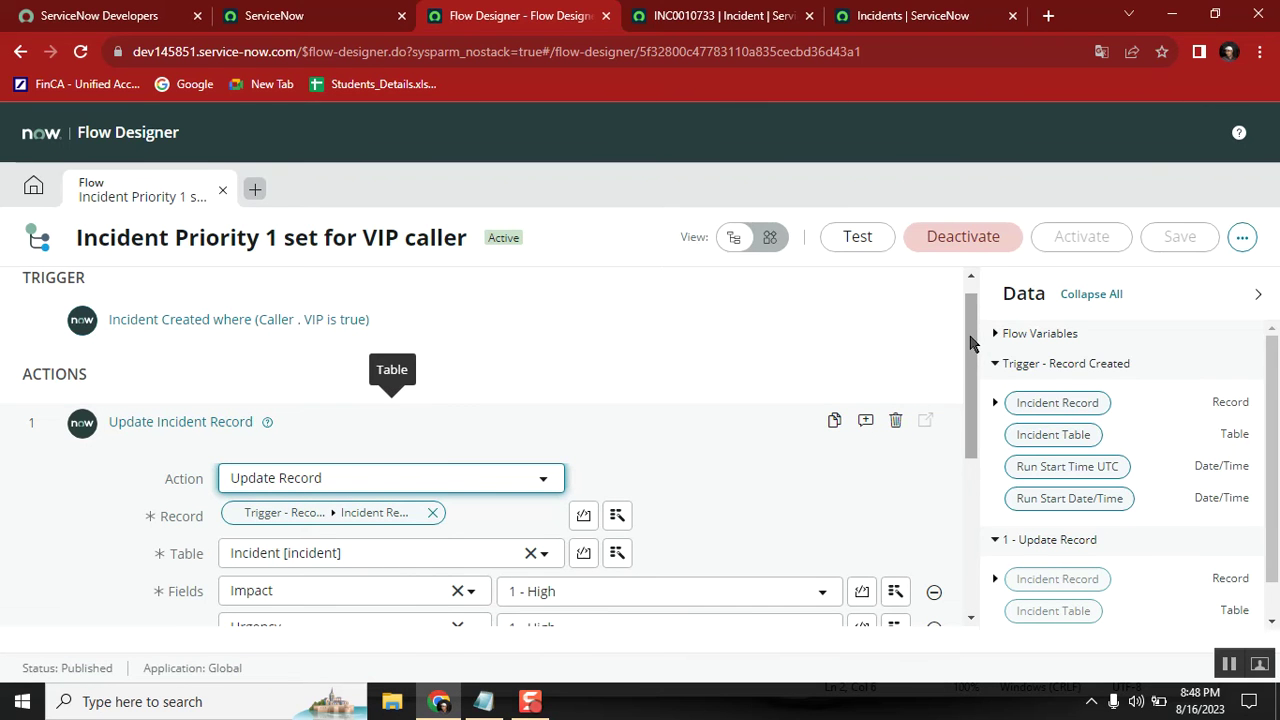
pyautogui.moveTo(969, 341); pyautogui.dragTo(973, 372)
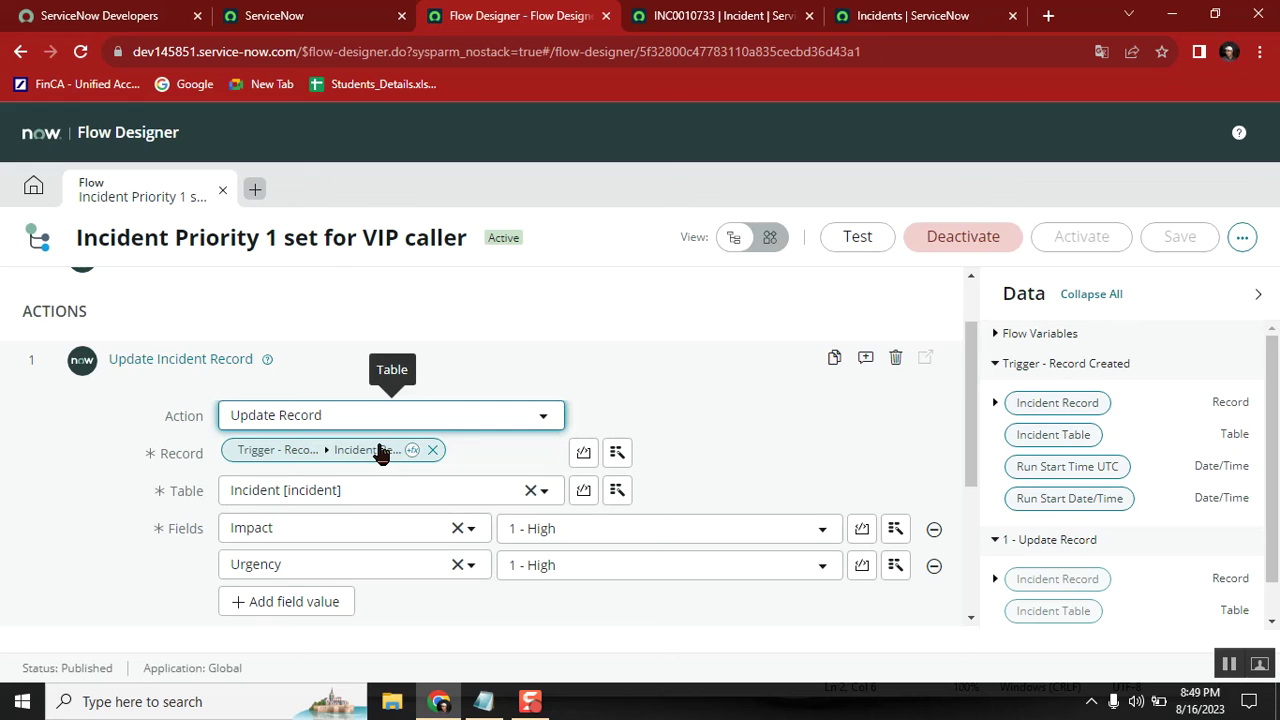
pyautogui.click(432, 450)
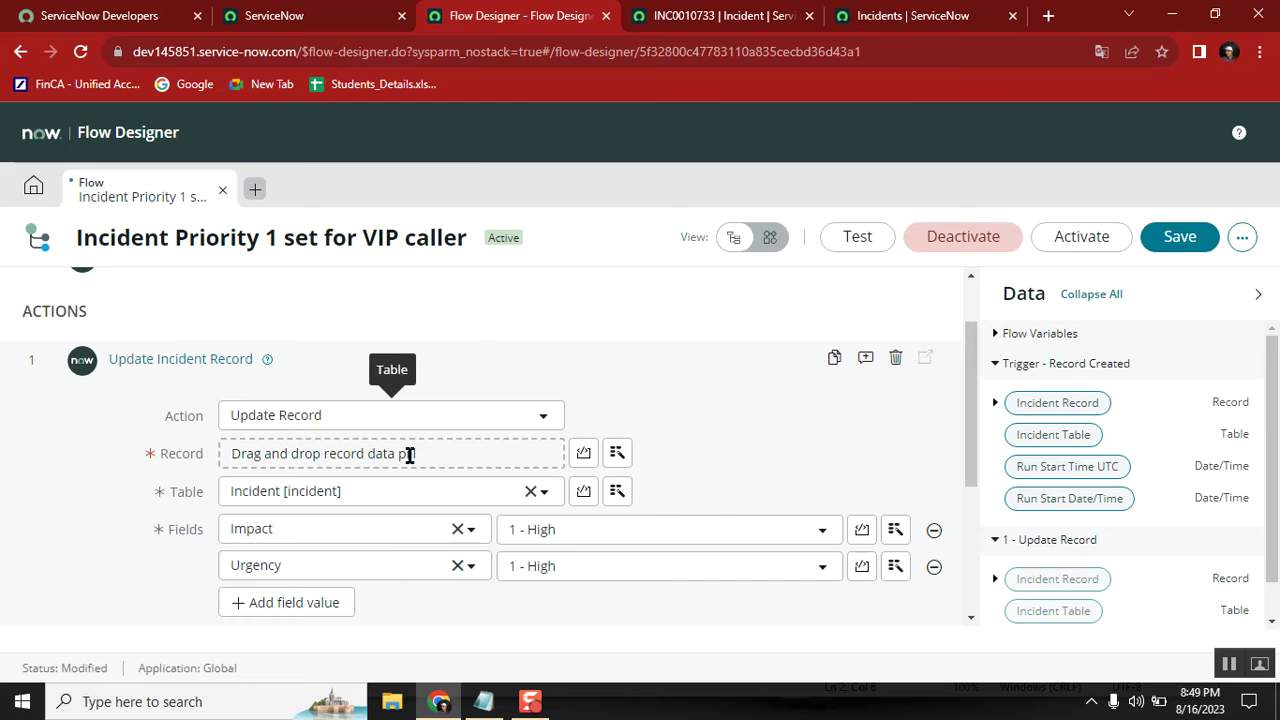
pyautogui.click(355, 420)
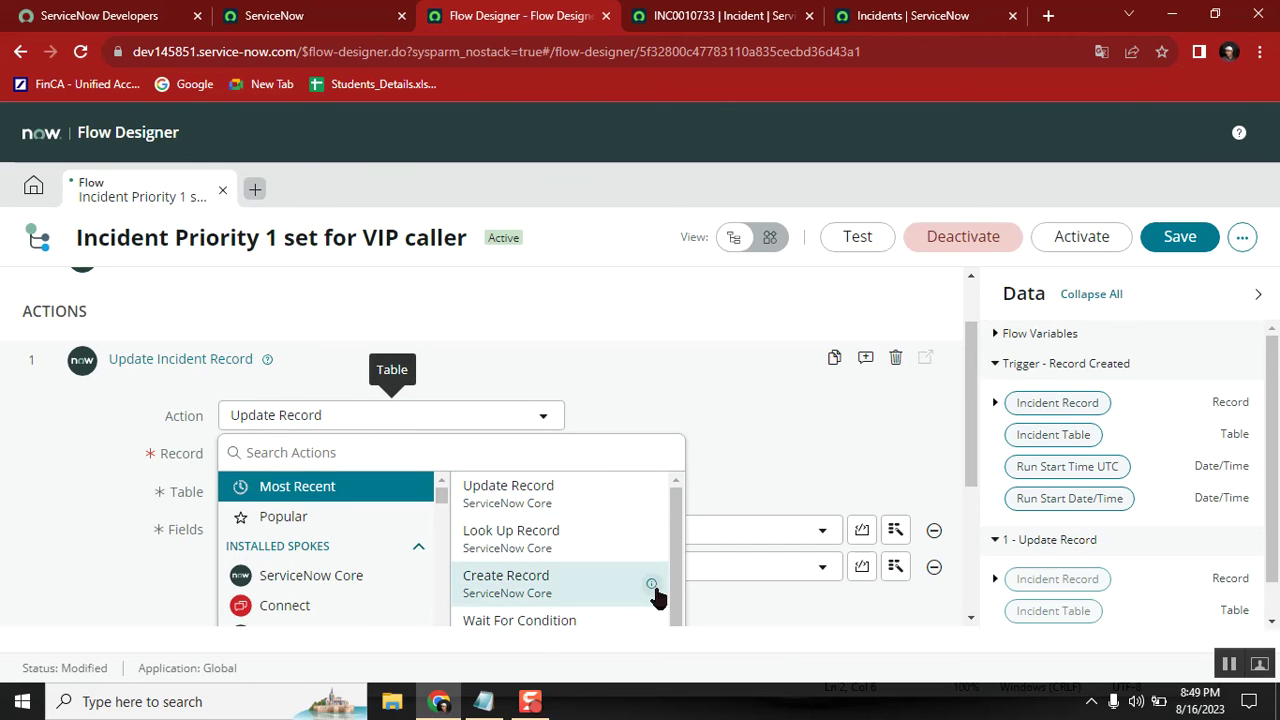
pyautogui.click(545, 585)
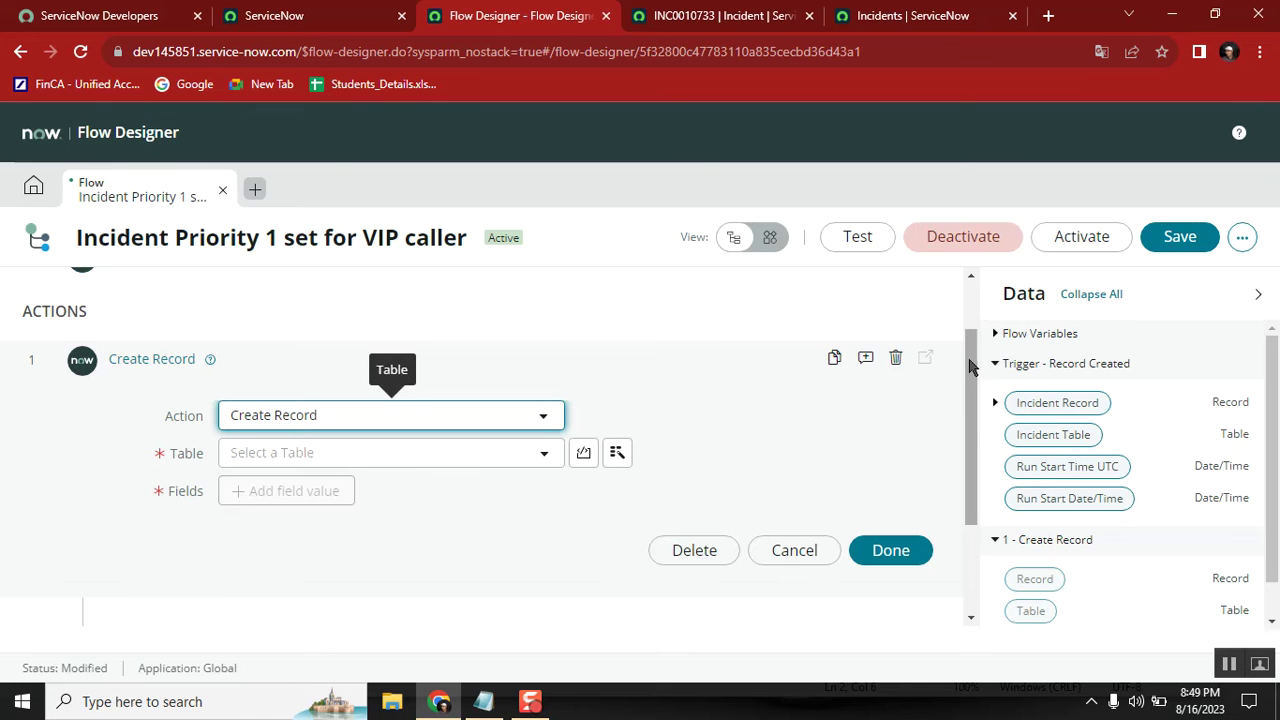
# - Set the Create Record action's Table to Incident [incident]
pyautogui.scroll(1, 969, 366)
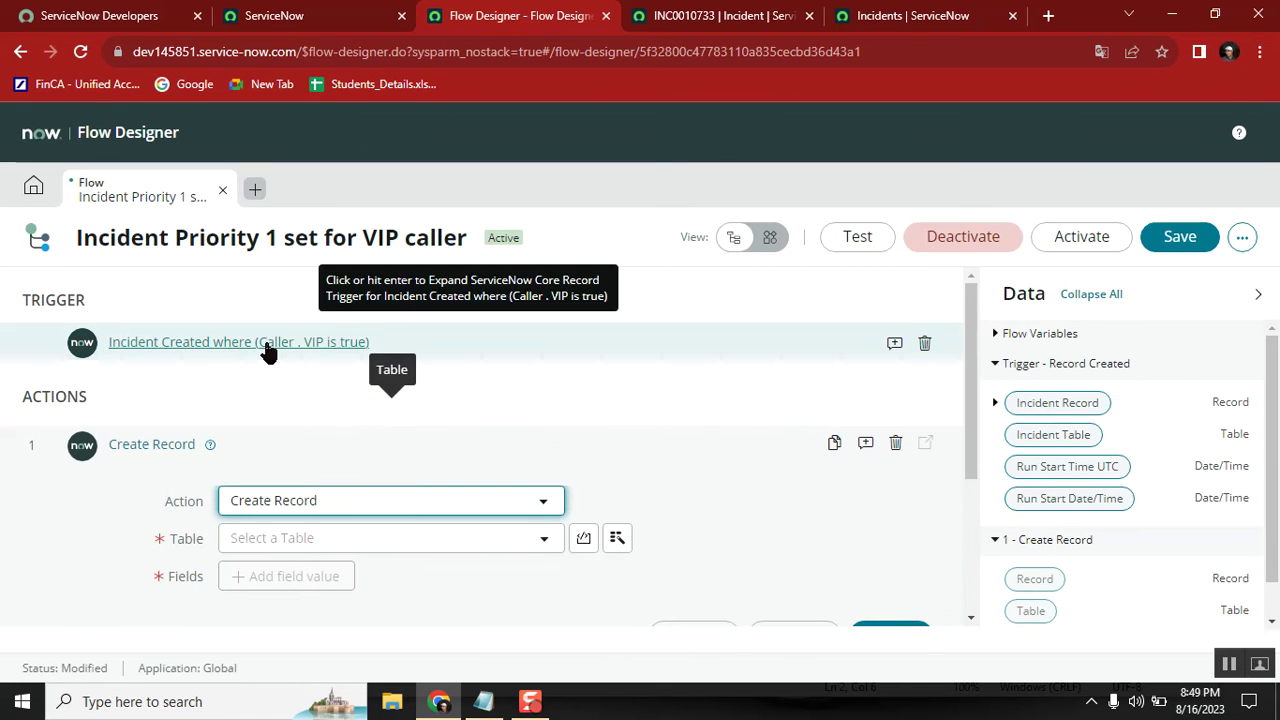
pyautogui.click(328, 540)
pyautogui.write('inci')
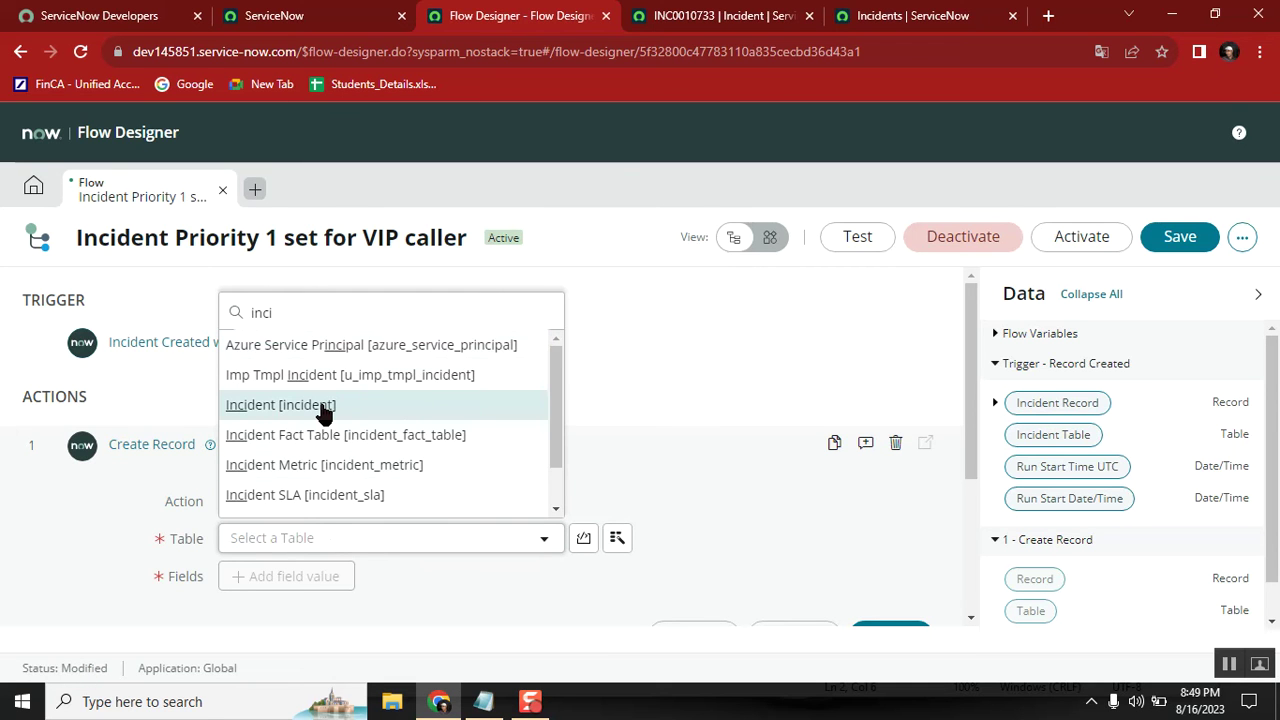
pyautogui.click(325, 413)
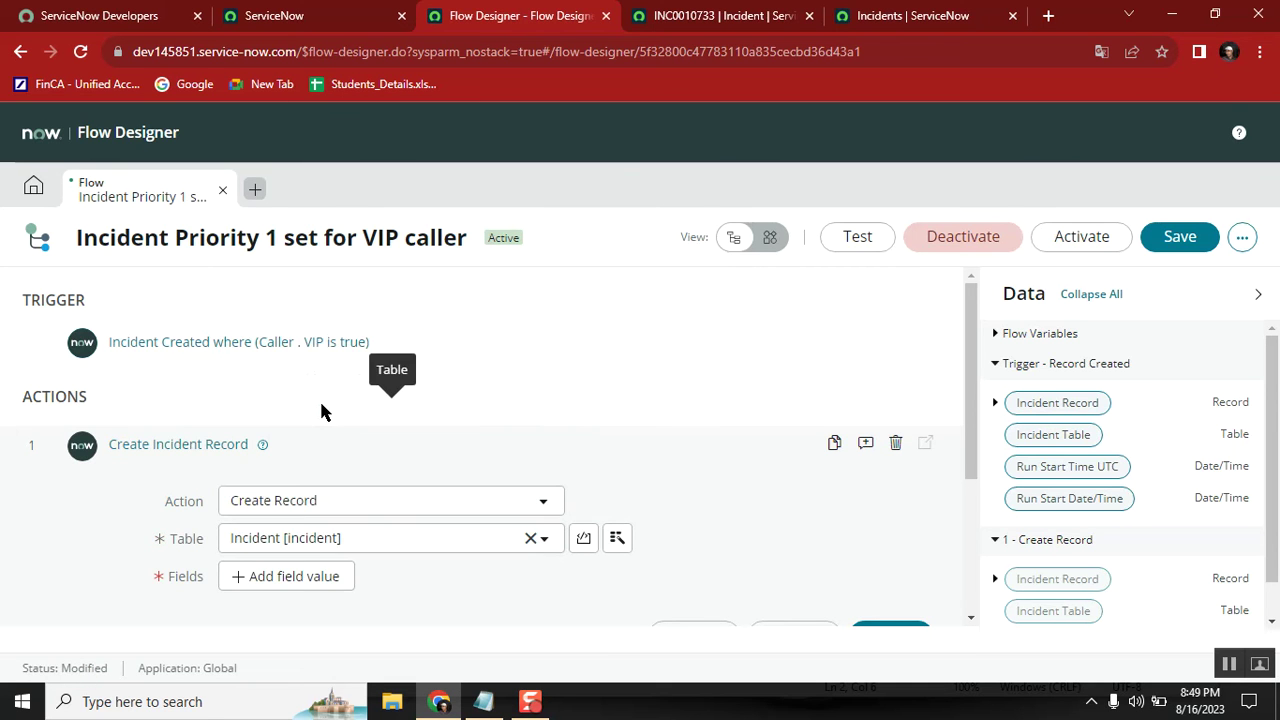
# - Add a field value to the Create Record action that sets Impact to 1 - High
pyautogui.click(300, 580)
pyautogui.click(402, 578)
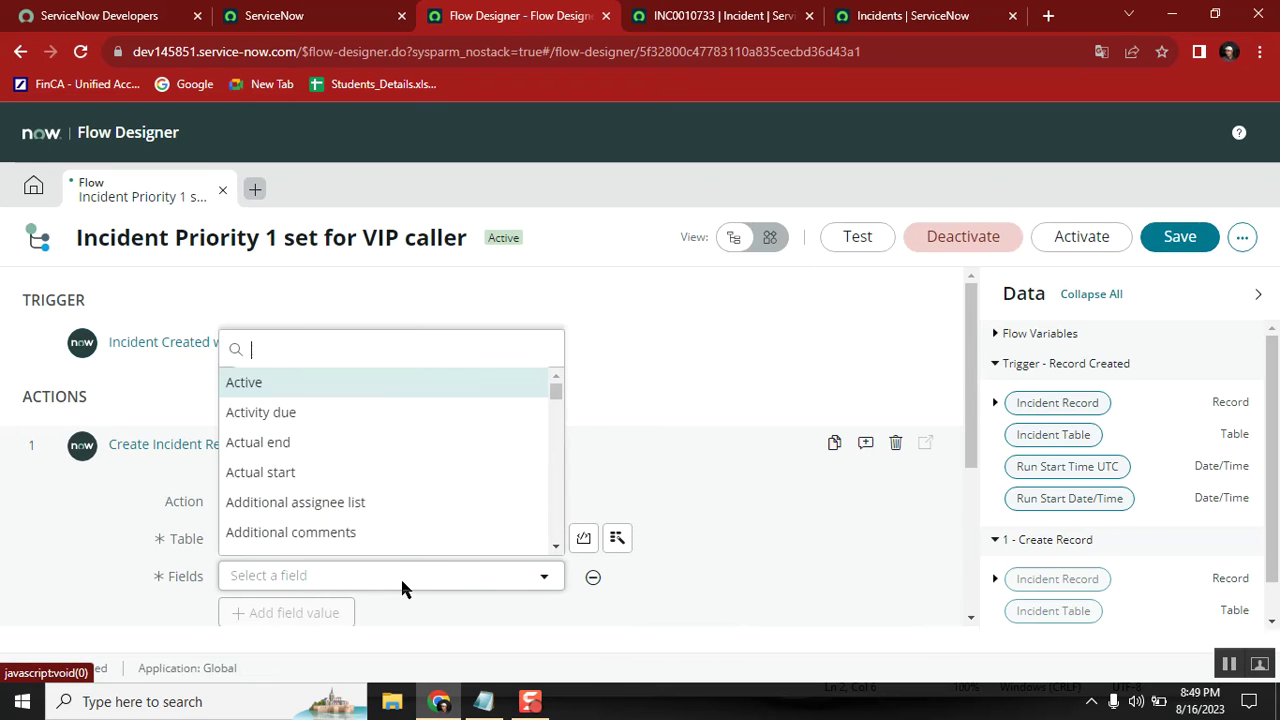
pyautogui.write('imp')
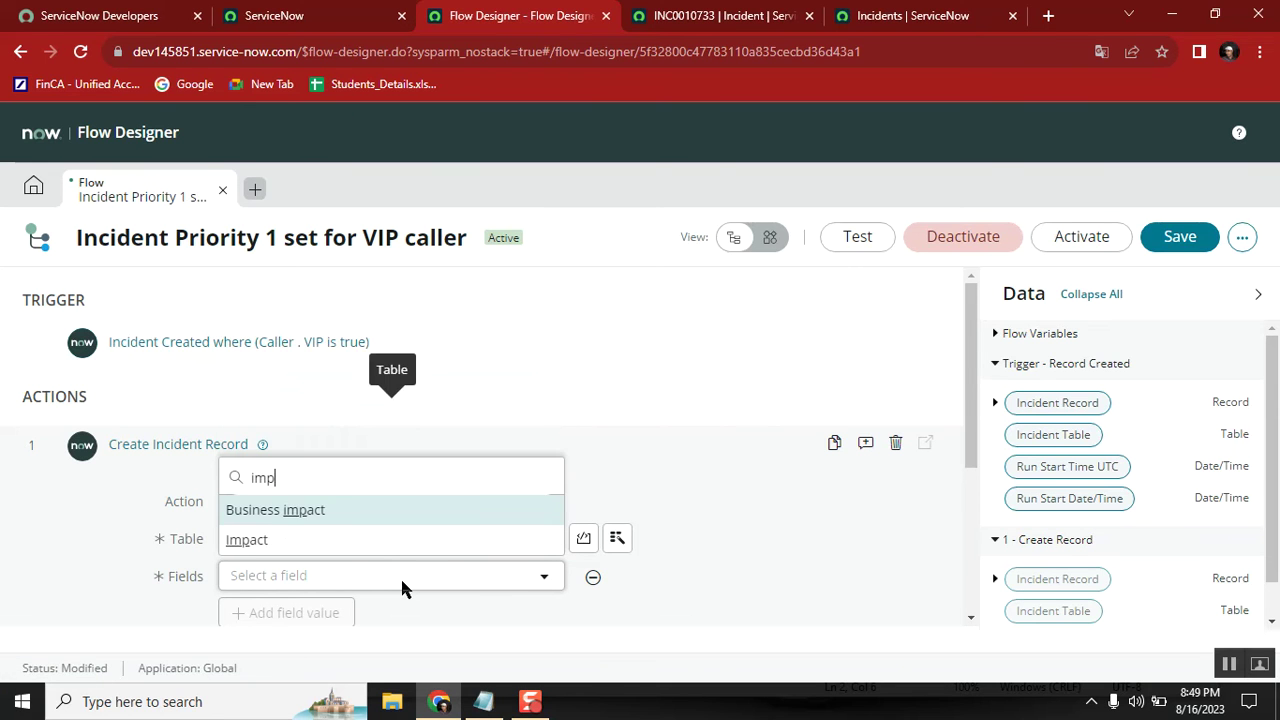
pyautogui.click(334, 540)
pyautogui.click(675, 584)
pyautogui.click(553, 487)
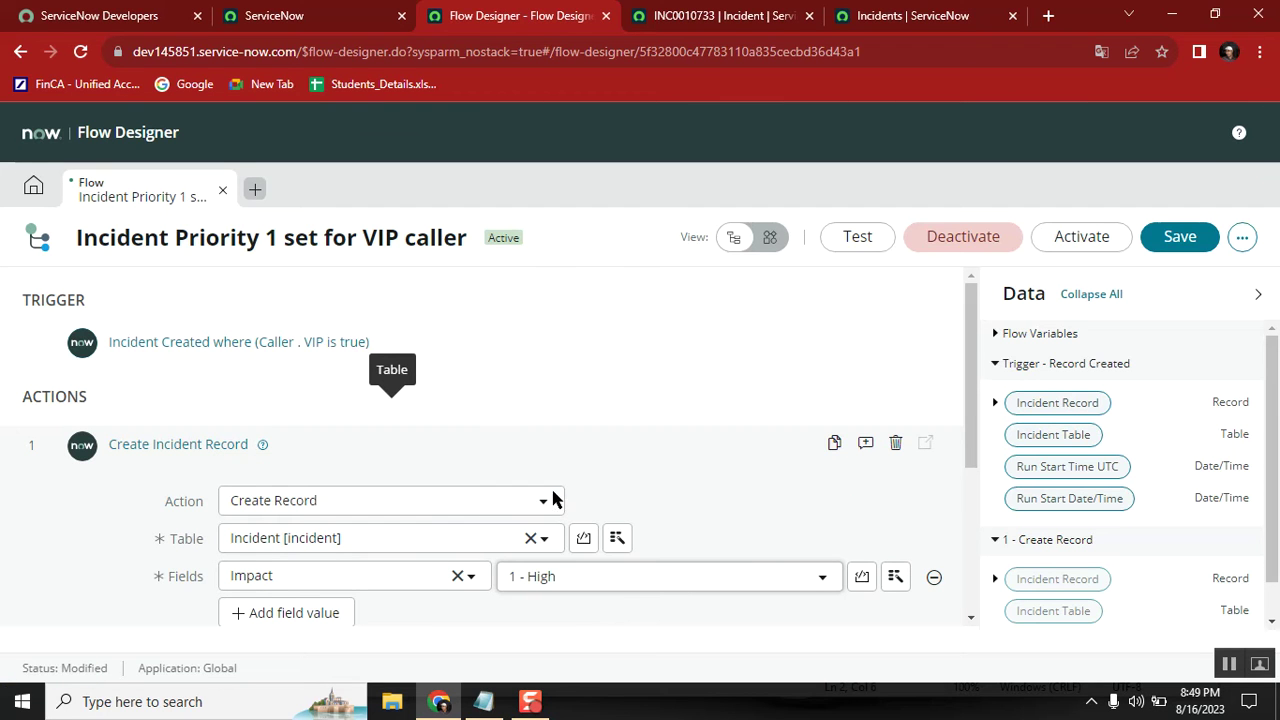
# - Add a second field value to the Create Record action that sets Urgency to 1 - High, and save the flow
pyautogui.click(331, 618)
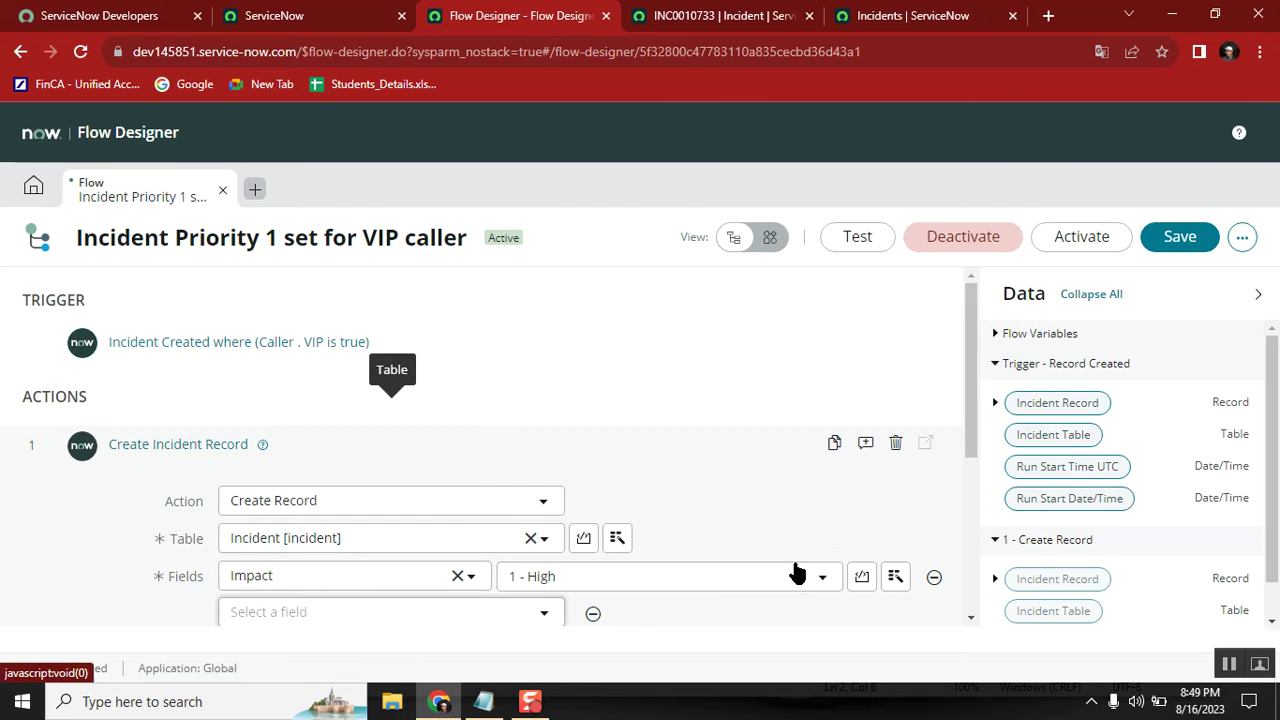
pyautogui.click(333, 614)
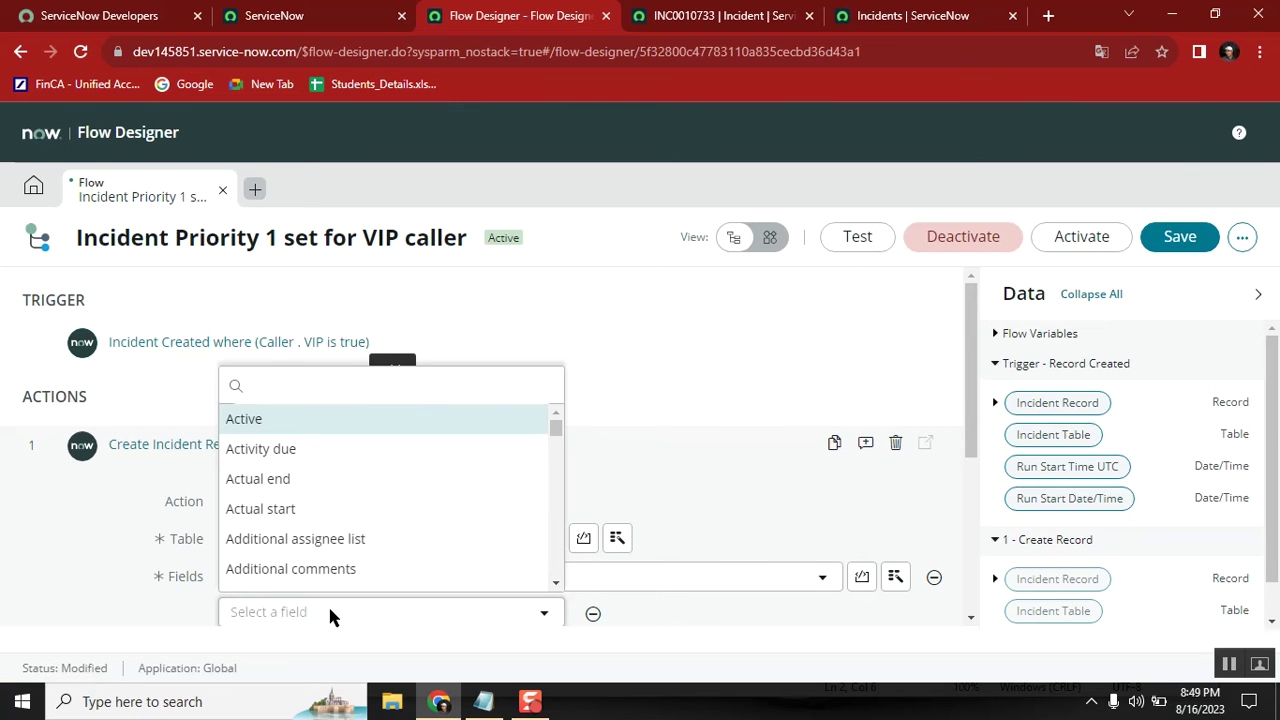
pyautogui.write('urg')
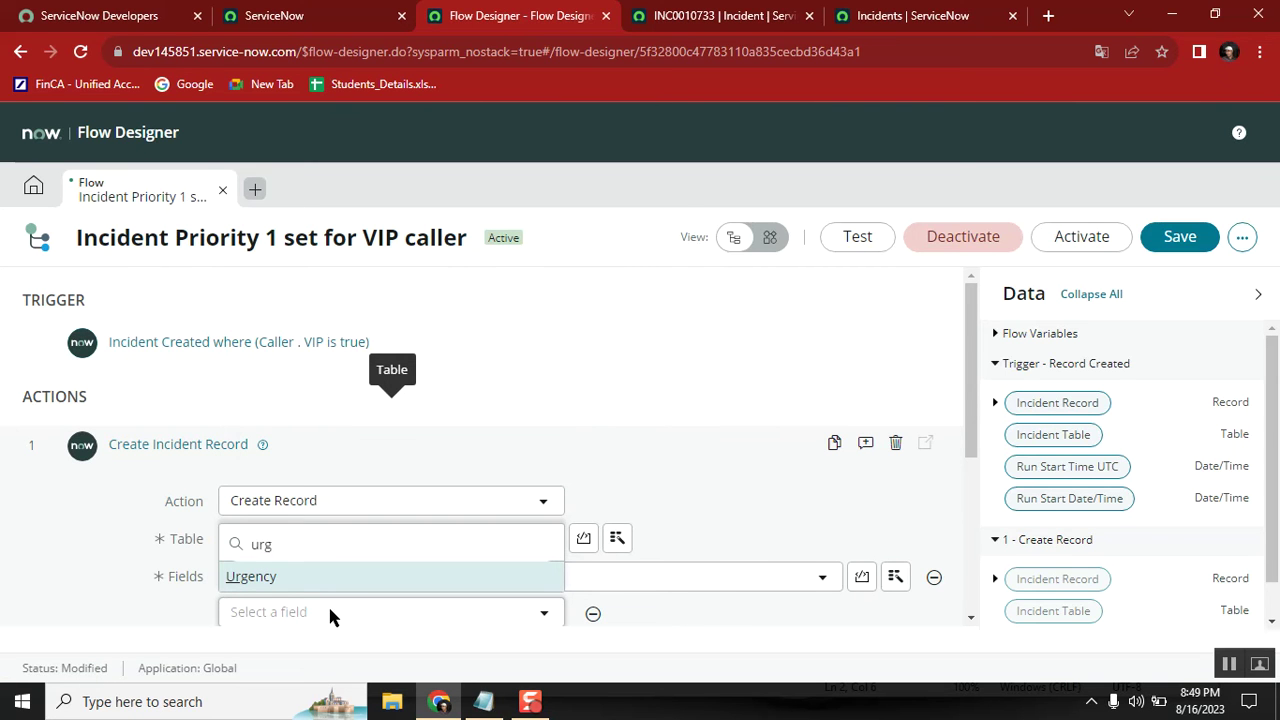
pyautogui.click(303, 578)
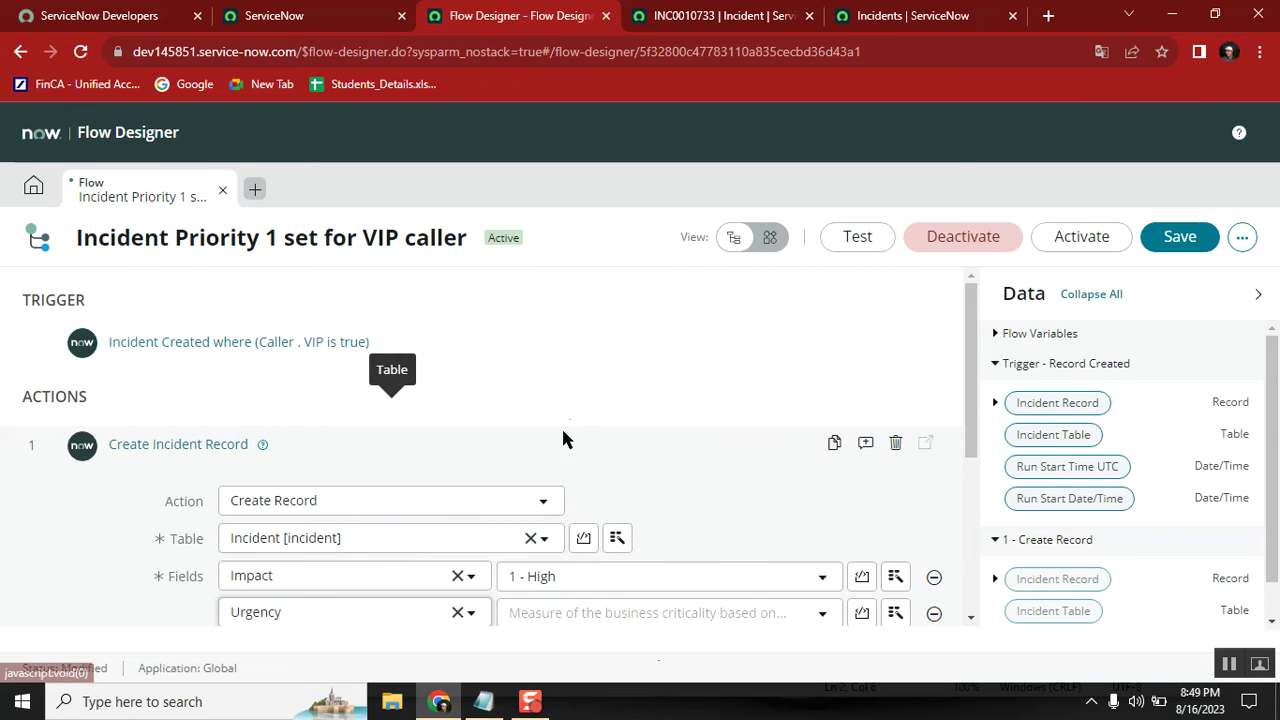
pyautogui.moveTo(972, 360); pyautogui.dragTo(975, 424)
pyautogui.click(629, 468)
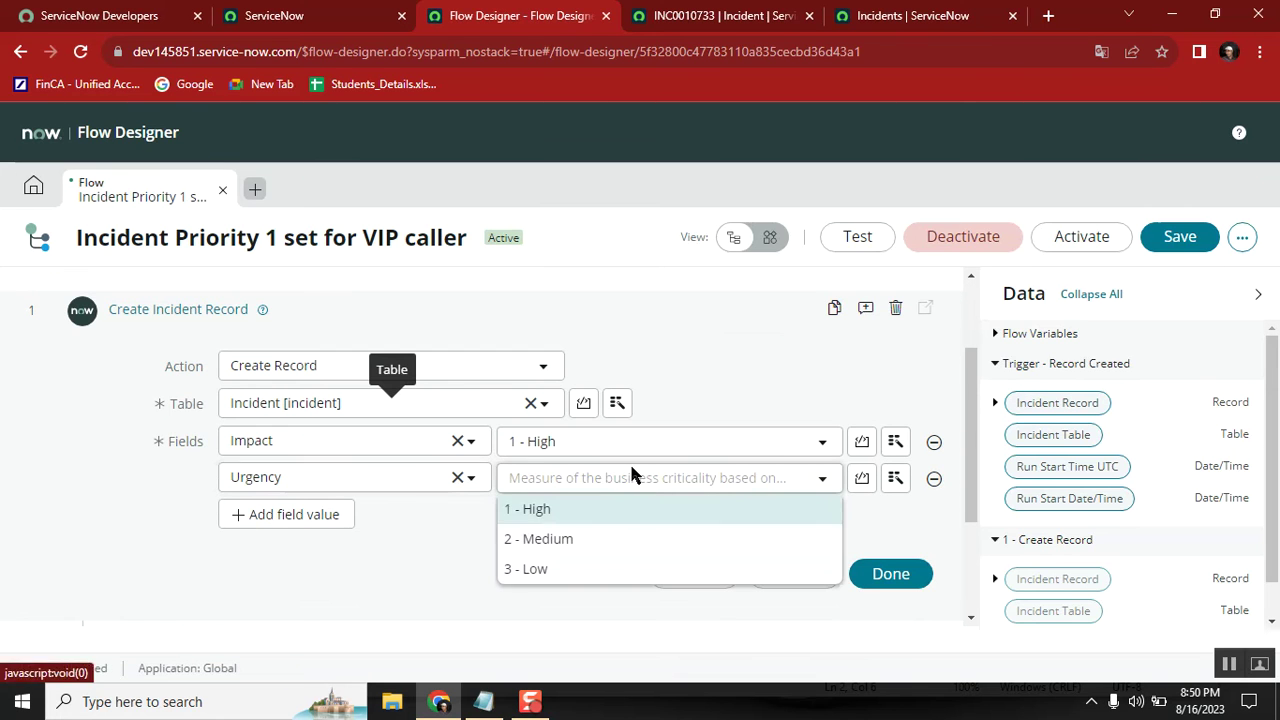
pyautogui.click(553, 512)
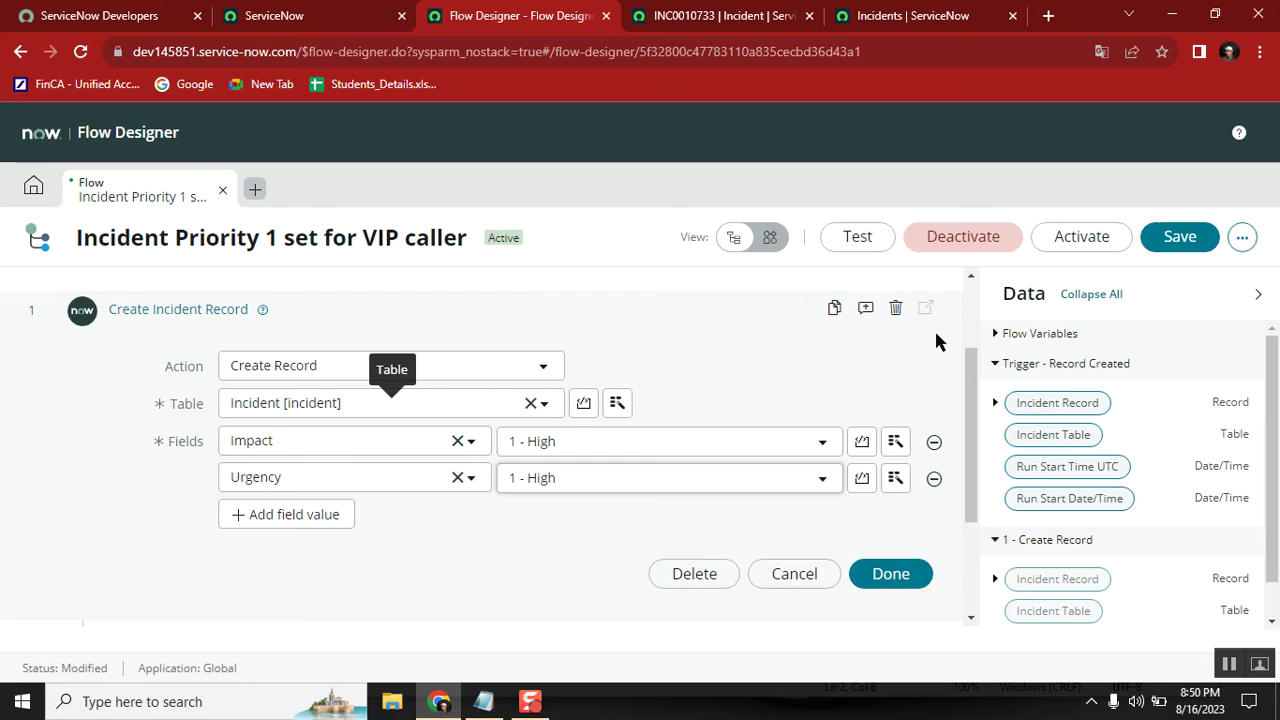
pyautogui.scroll(3, 967, 289)
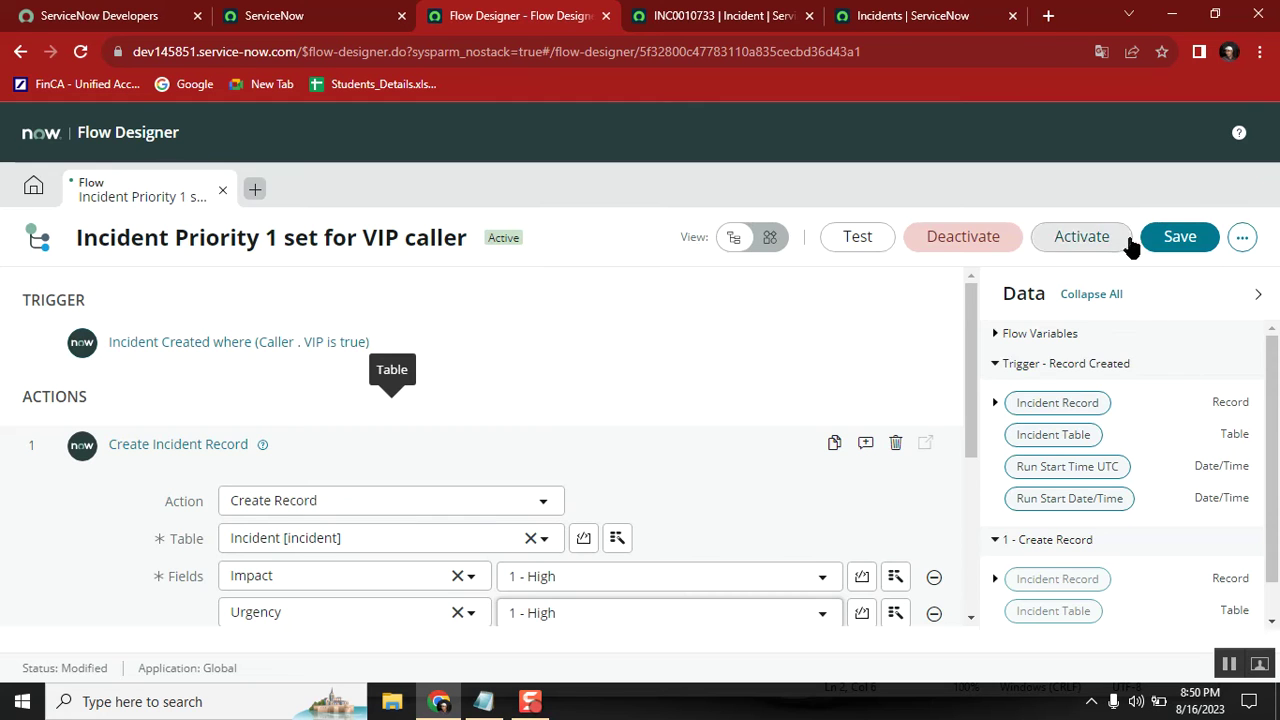
pyautogui.click(1173, 245)
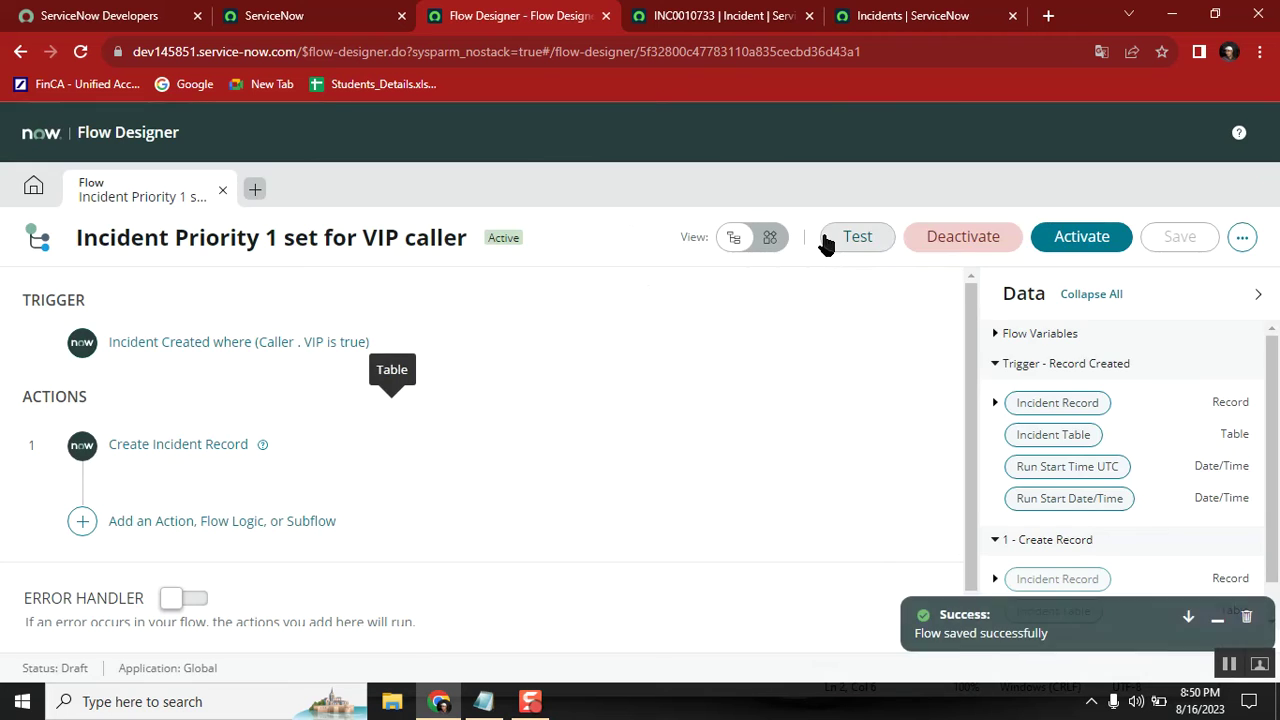
# - Open a blank incident form by replacing the open incident's sys_id in the URL with -1
pyautogui.click(746, 16)
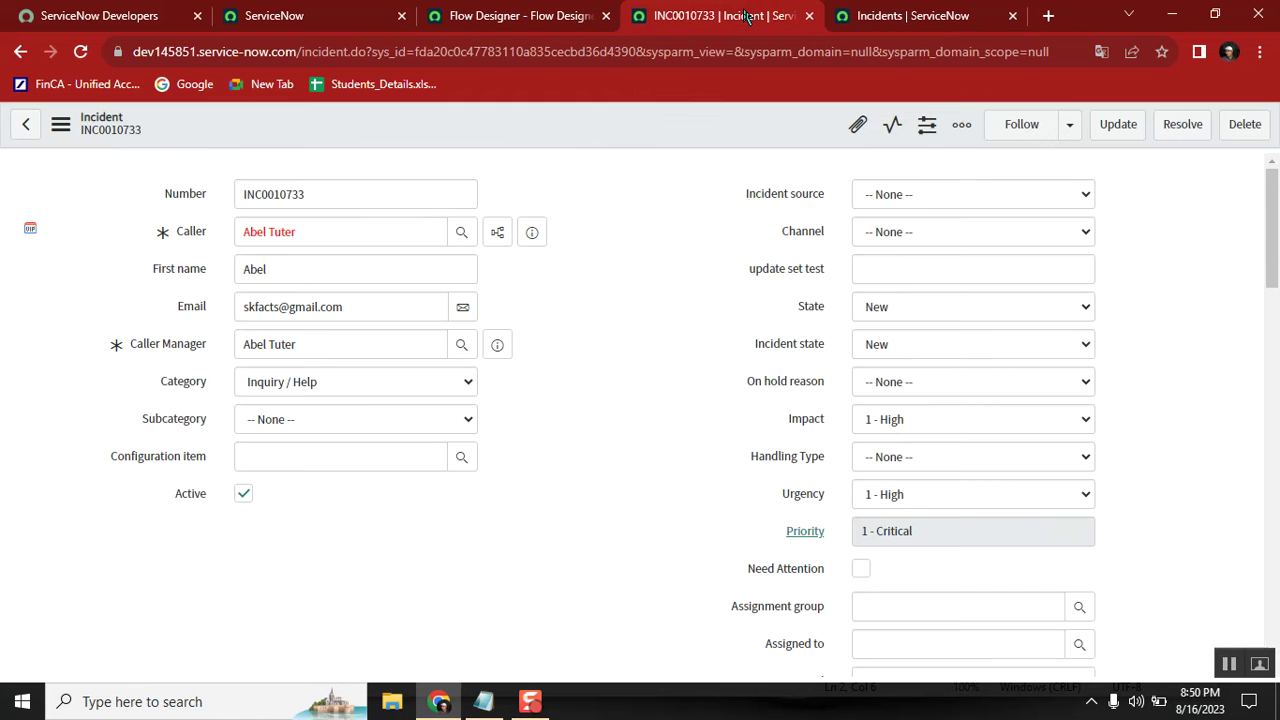
pyautogui.click(419, 52)
pyautogui.click(419, 52)
pyautogui.hotkey('shift', 'End')
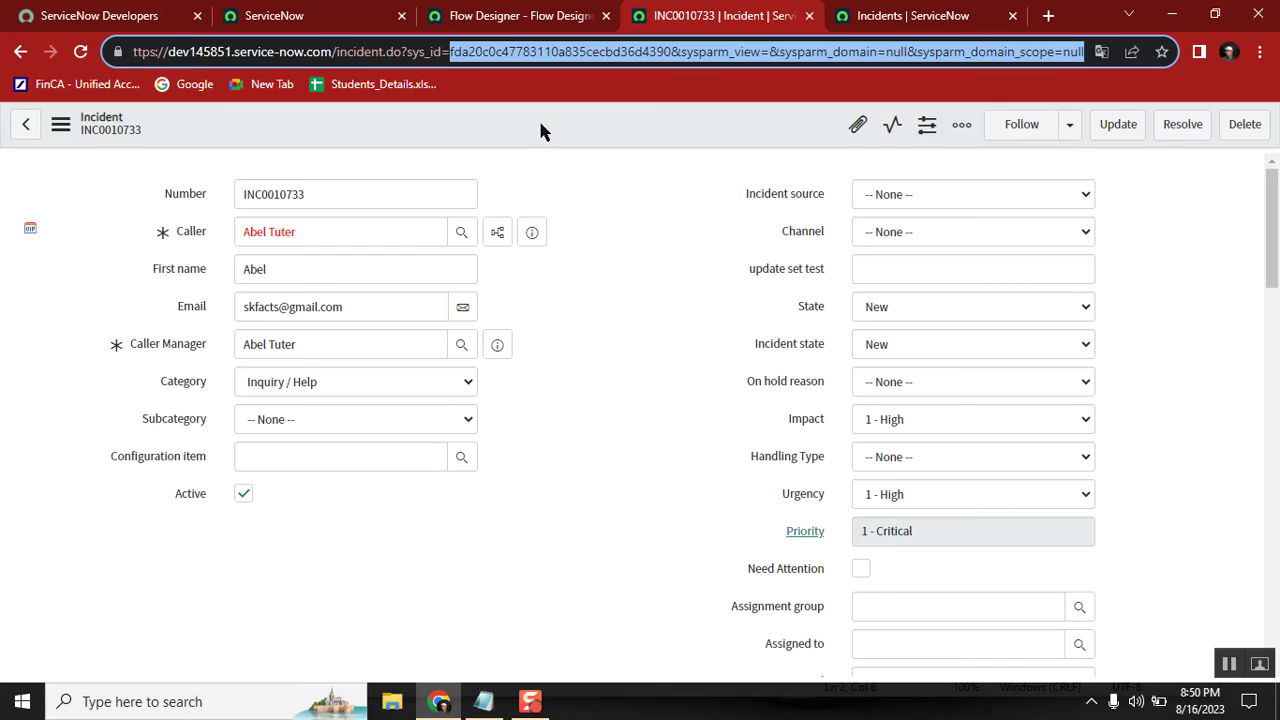
pyautogui.press('Delete')
pyautogui.write('-1')
pyautogui.press('Return')
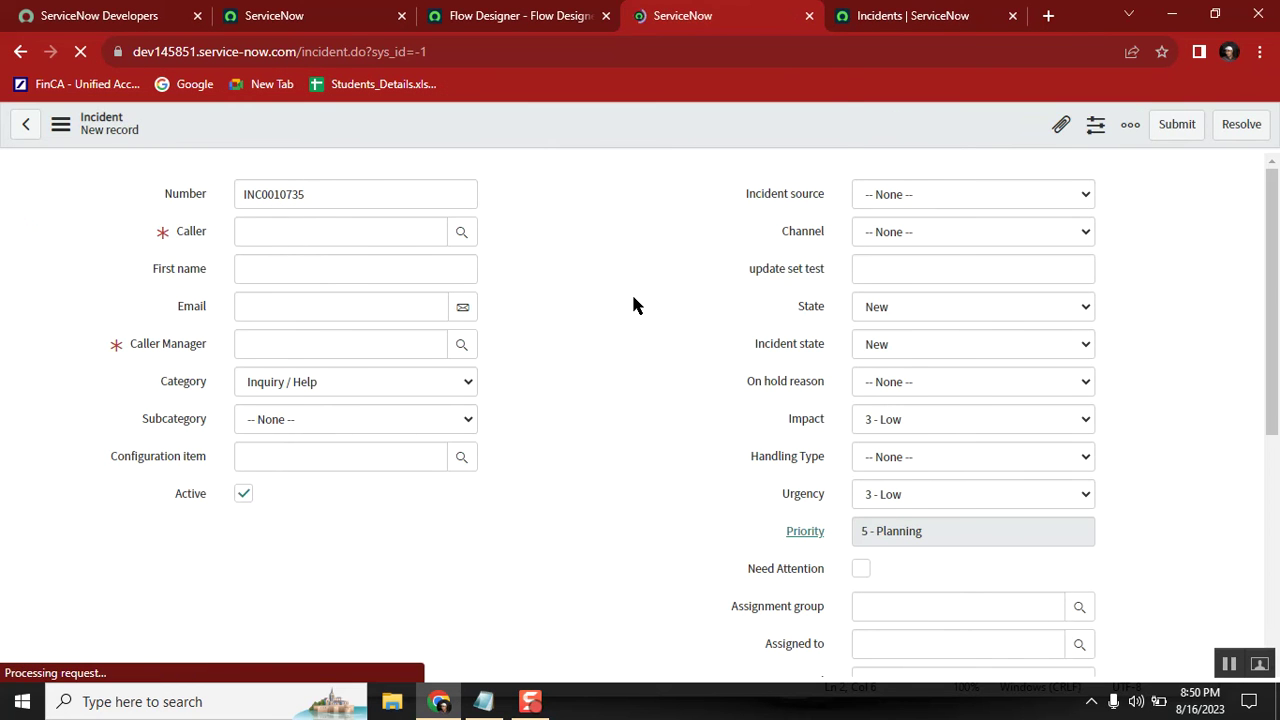
pyautogui.click(804, 160)
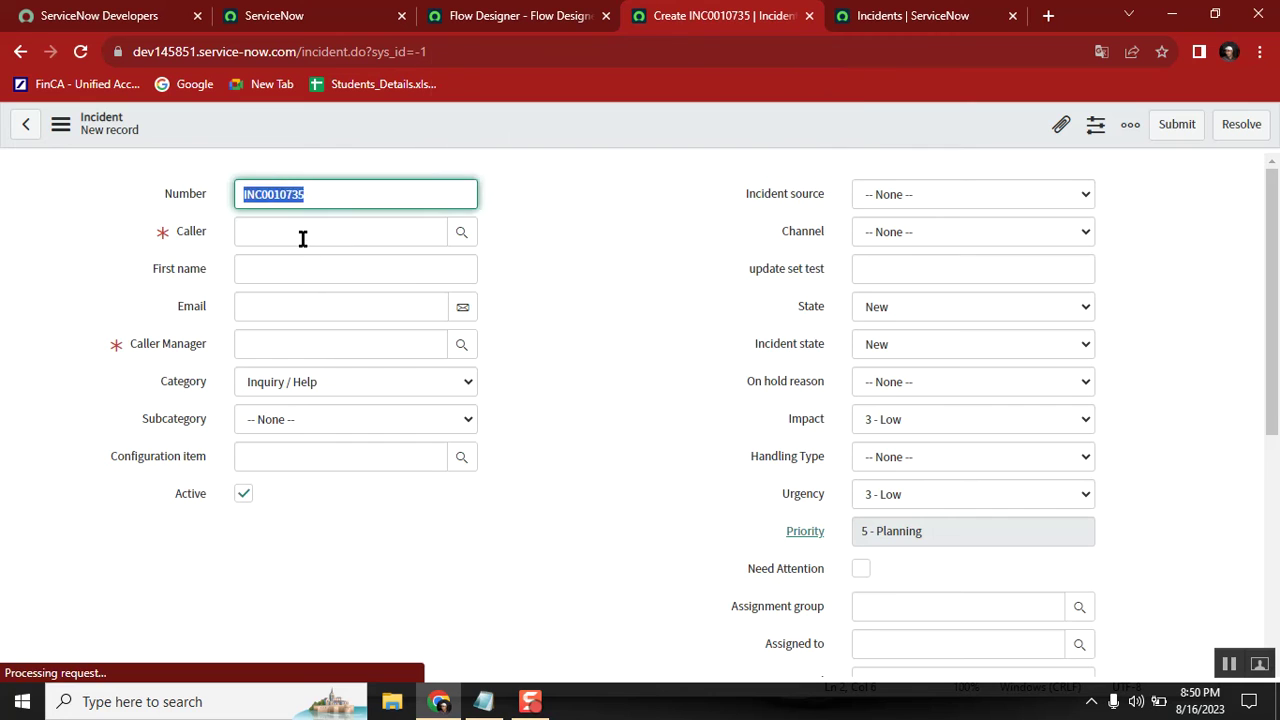
# - Fill in the new incident with the VIP caller, another user as Caller Manager, and the short description "hello"
pyautogui.click(301, 240)
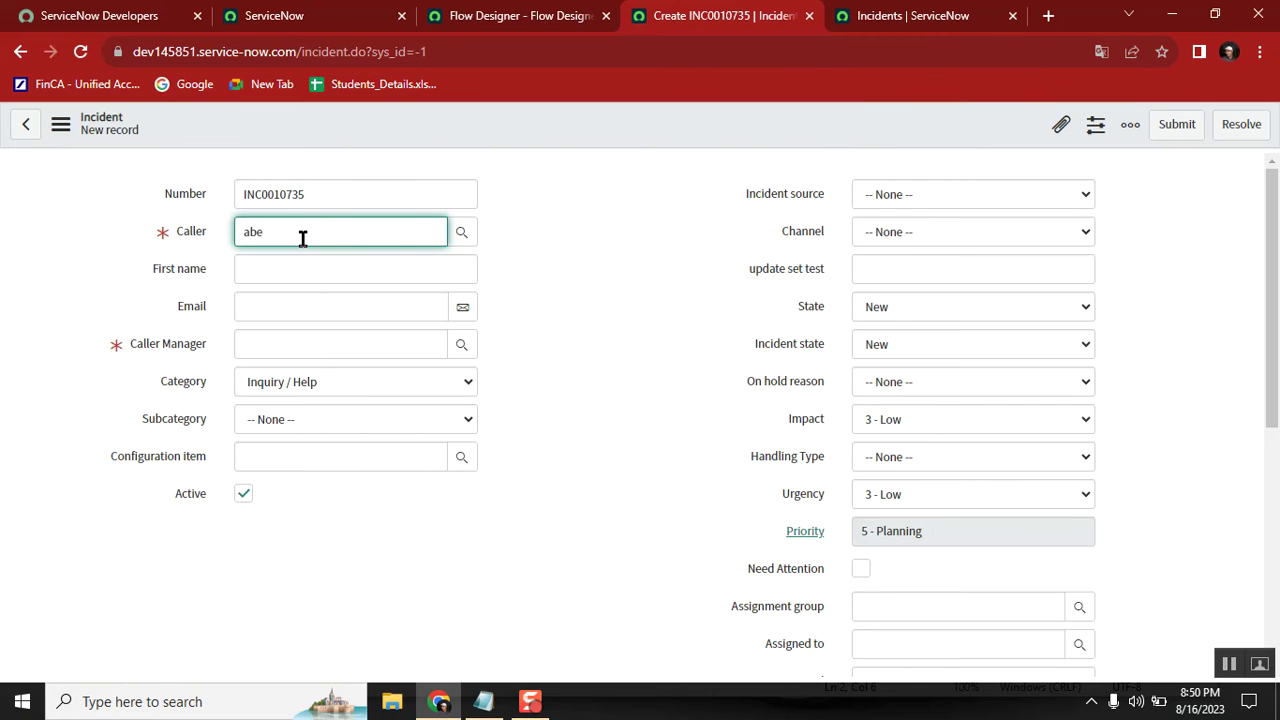
pyautogui.click(308, 270)
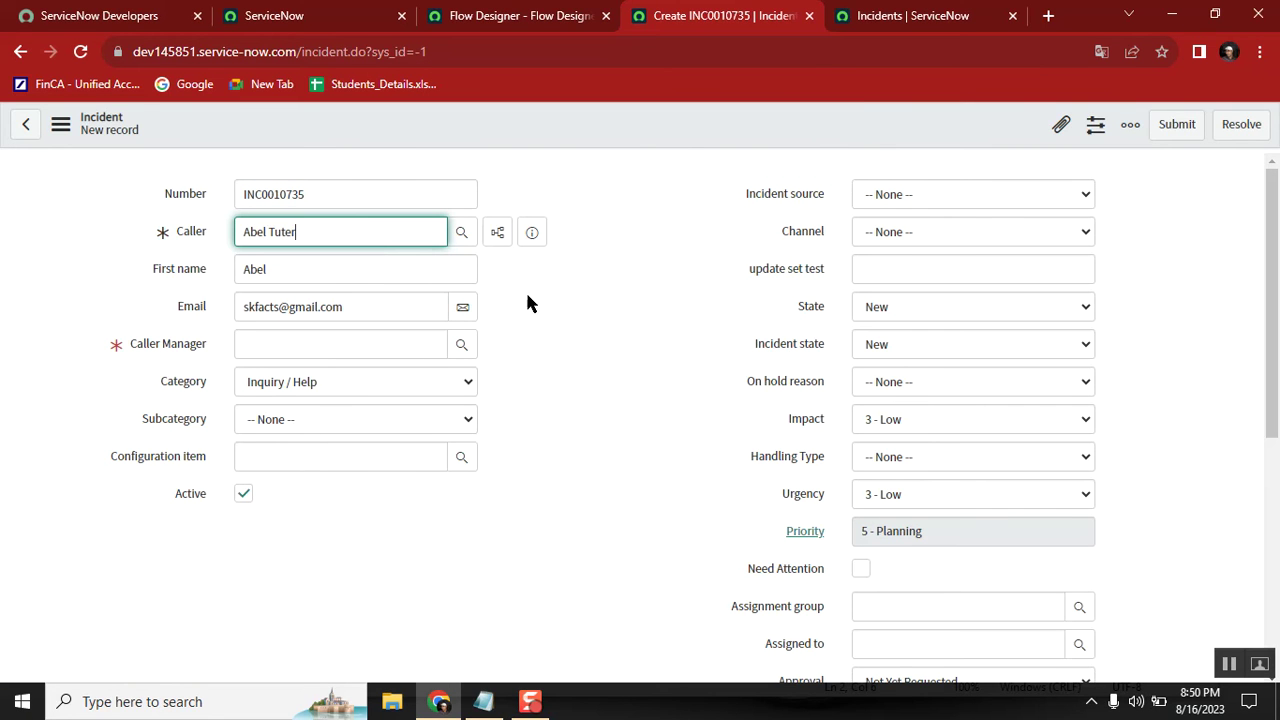
pyautogui.click(457, 348)
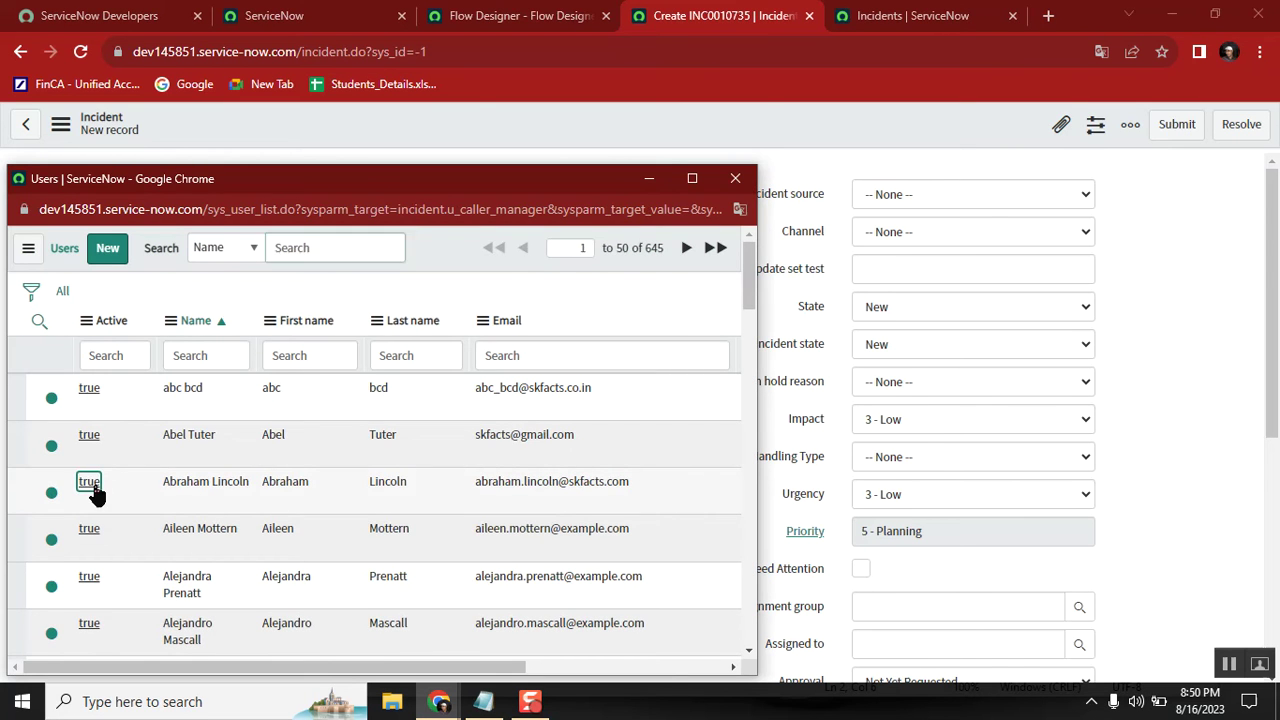
pyautogui.click(89, 482)
pyautogui.scroll(-1, 1278, 340)
pyautogui.scroll(-2, 1278, 340)
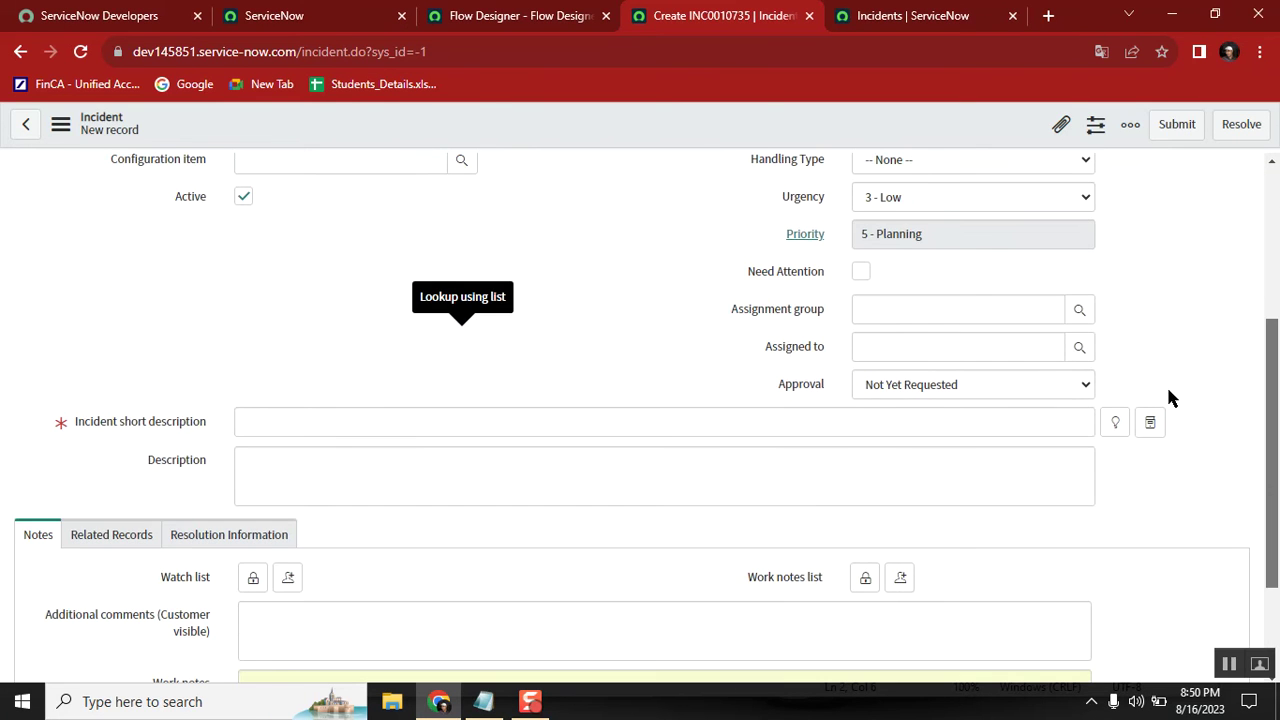
pyautogui.click(350, 415)
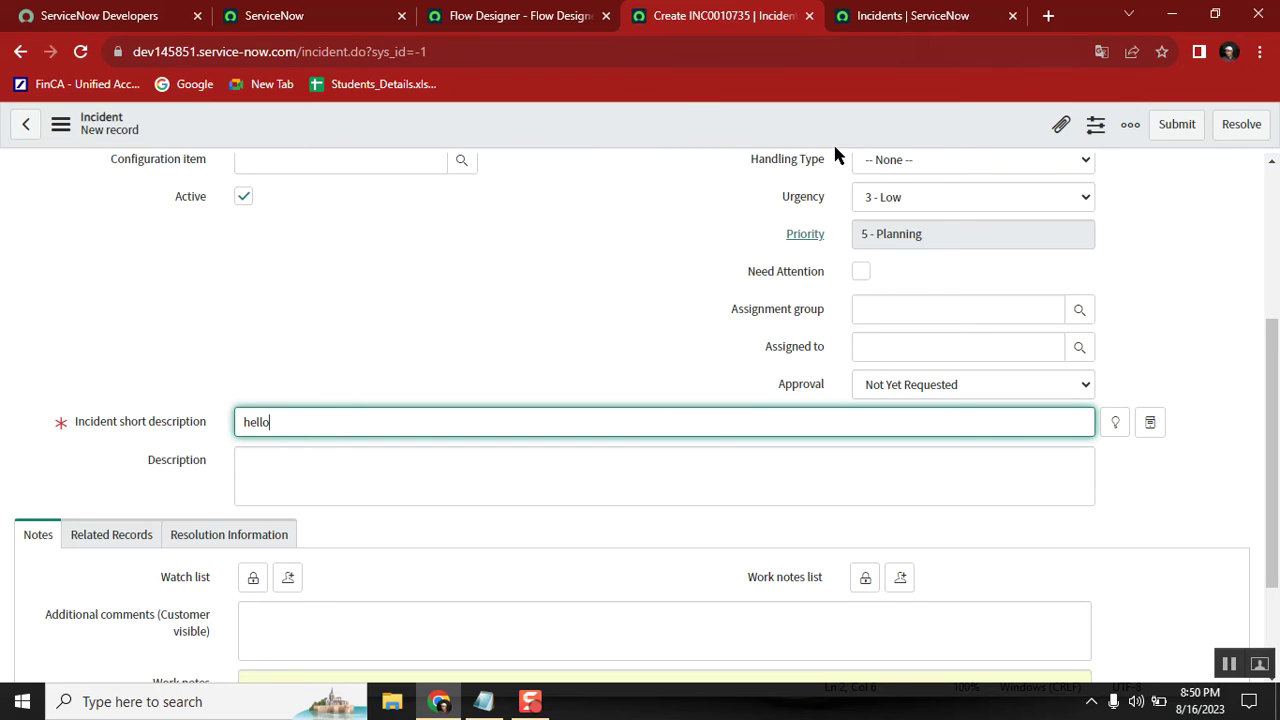
# - Refresh the Incidents list to review the latest records, and return to the new incident form
pyautogui.click(912, 17)
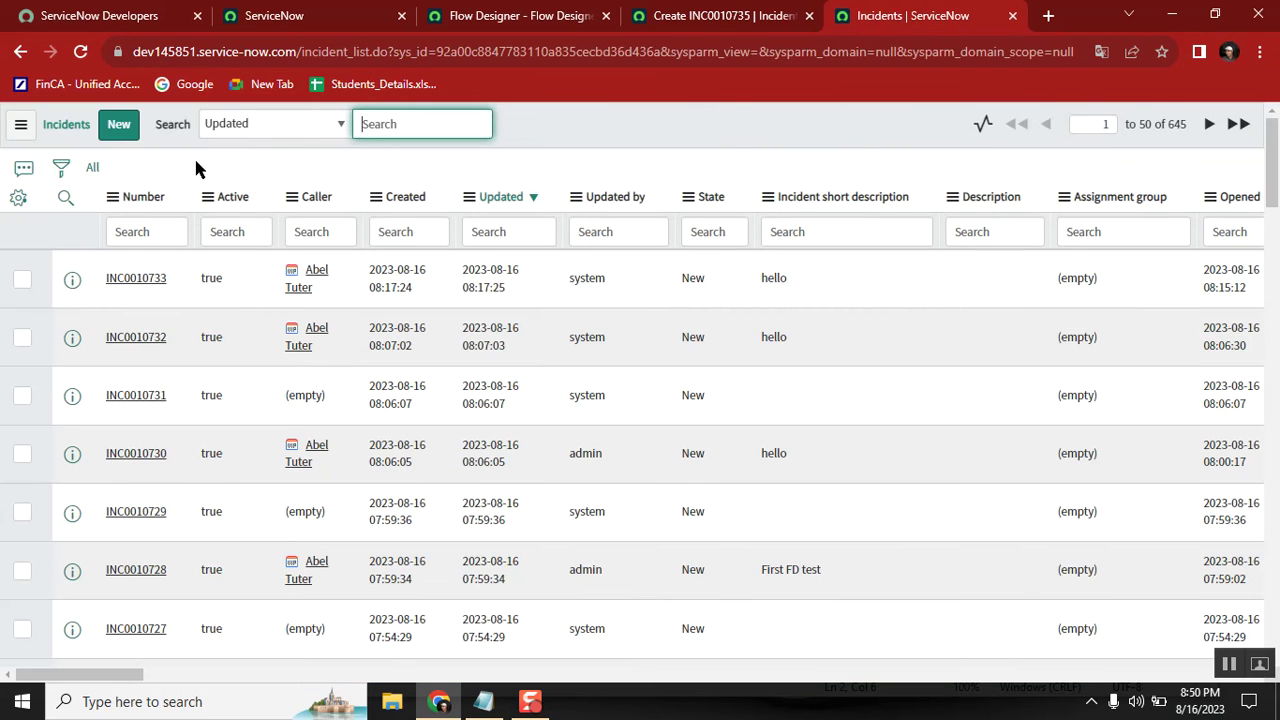
pyautogui.click(84, 59)
pyautogui.click(722, 16)
# - Save the new incident while staying on its form, and dismiss the alerts
pyautogui.rightClick(607, 121)
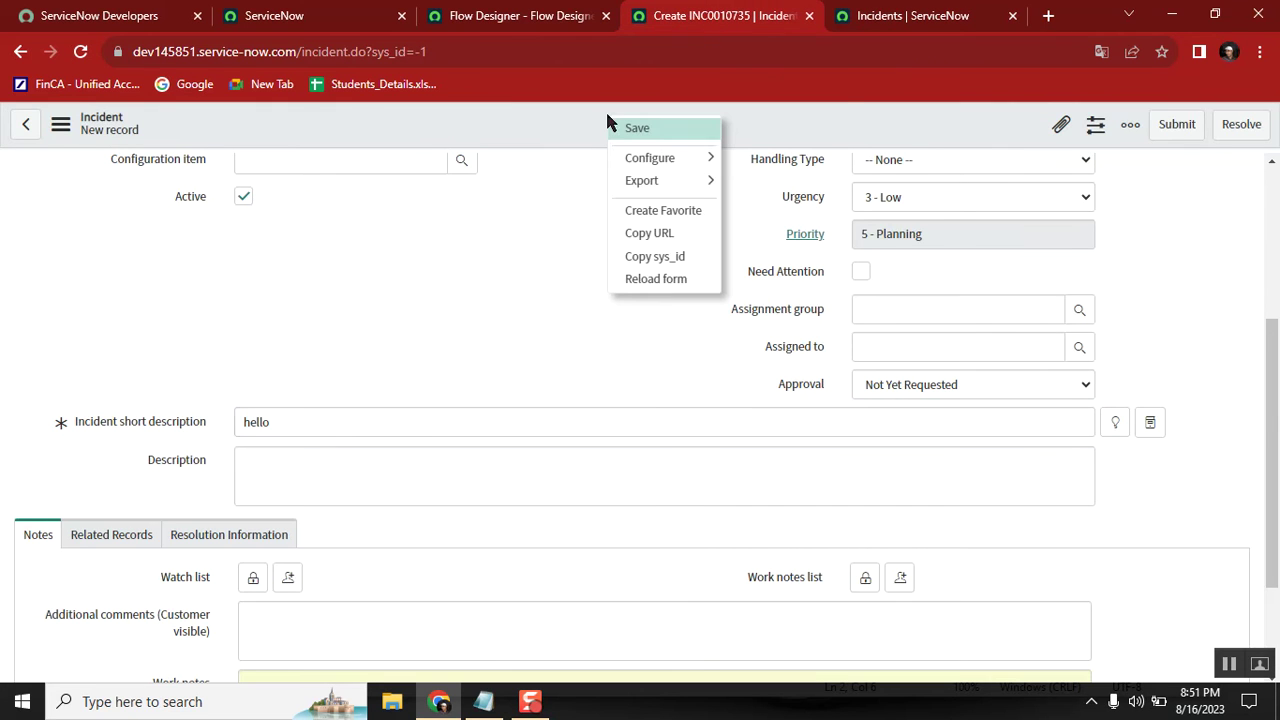
pyautogui.click(654, 134)
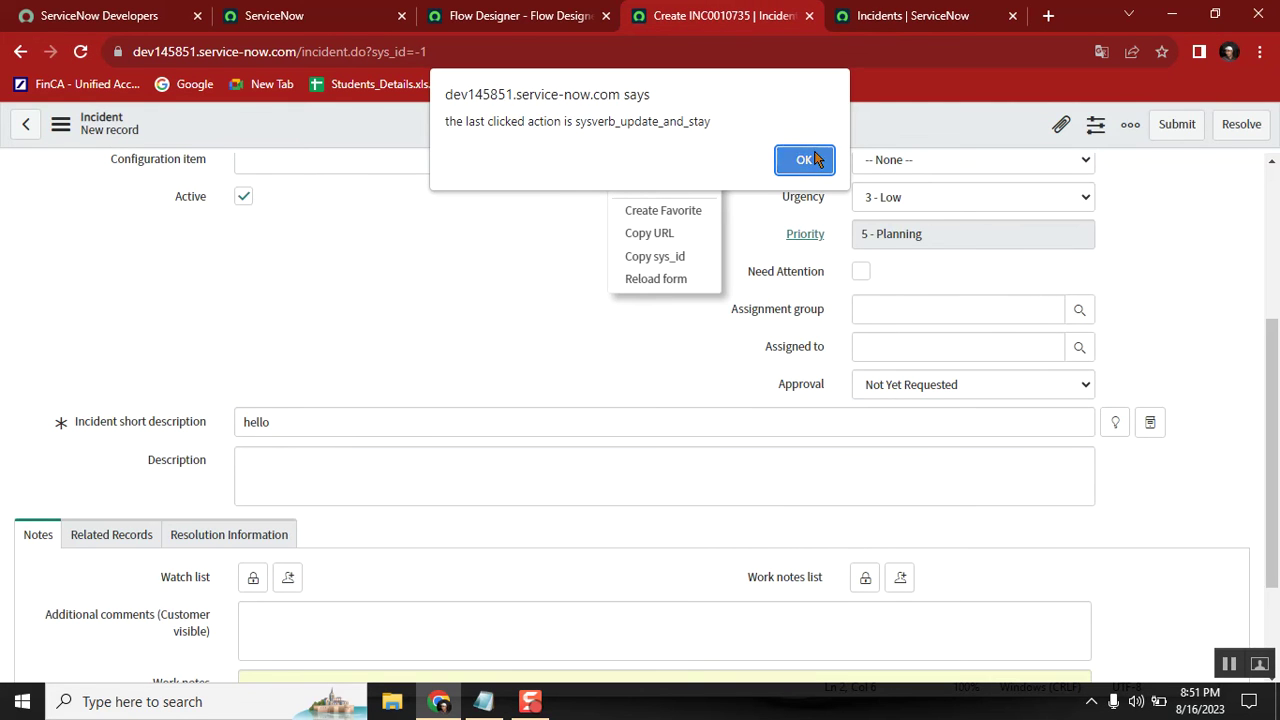
pyautogui.click(810, 158)
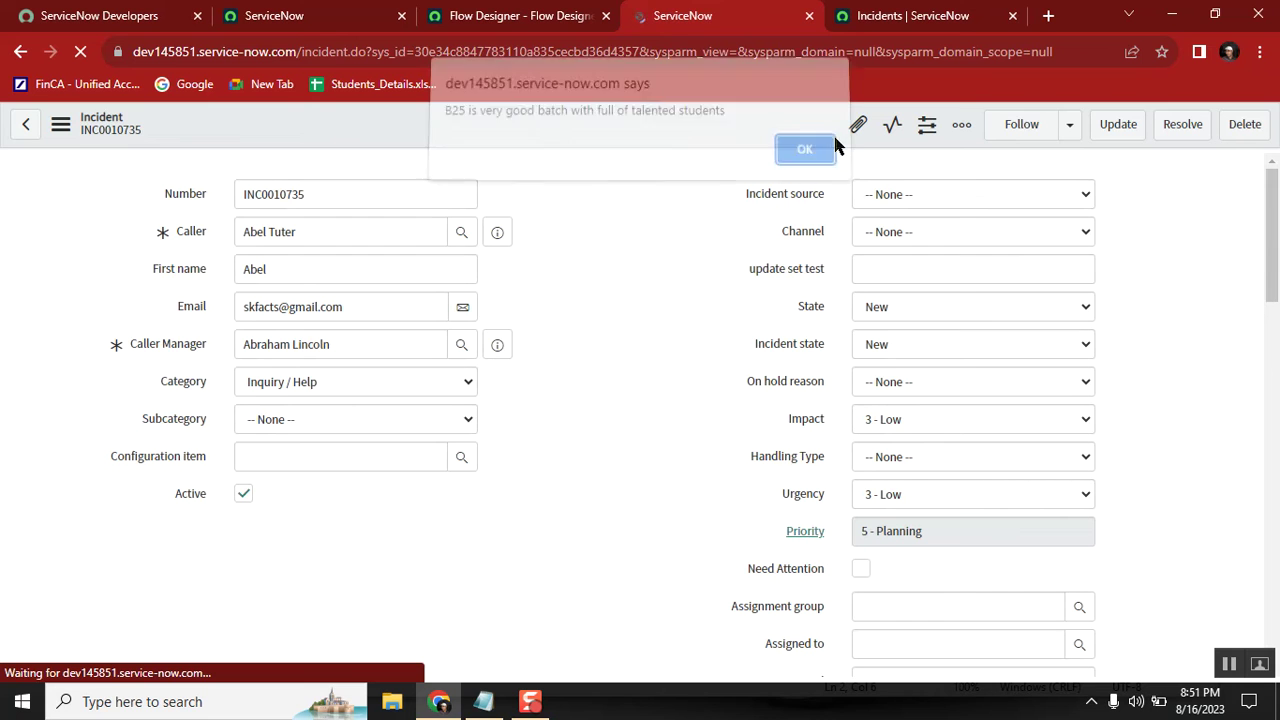
pyautogui.click(799, 172)
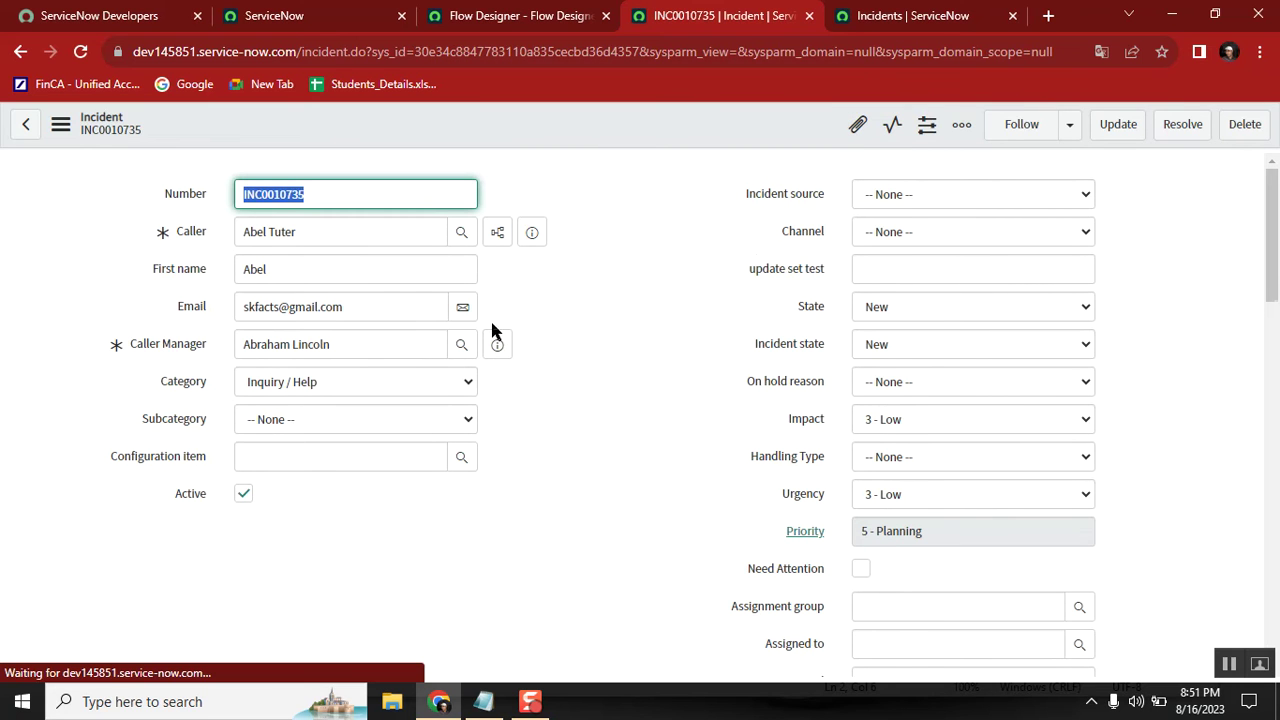
# - Check the Incidents list for new records, and reload the saved incident to examine its Impact, Urgency and Priority
pyautogui.click(912, 16)
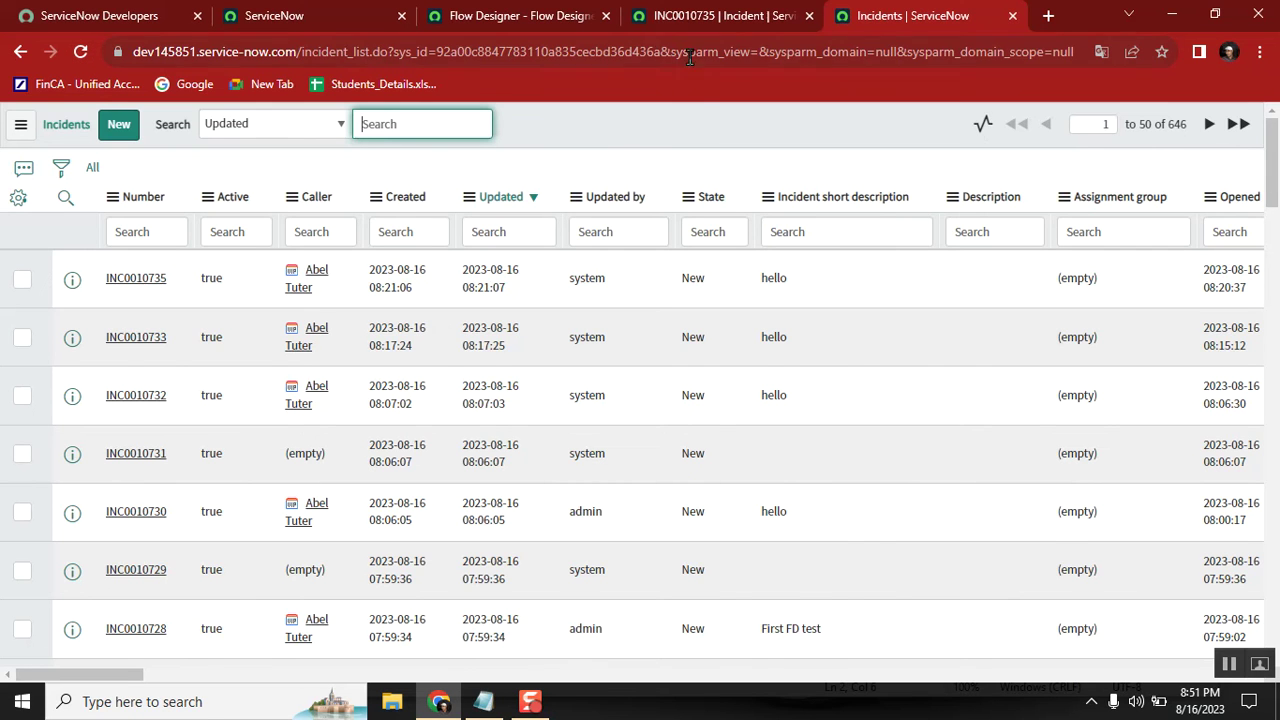
pyautogui.click(690, 19)
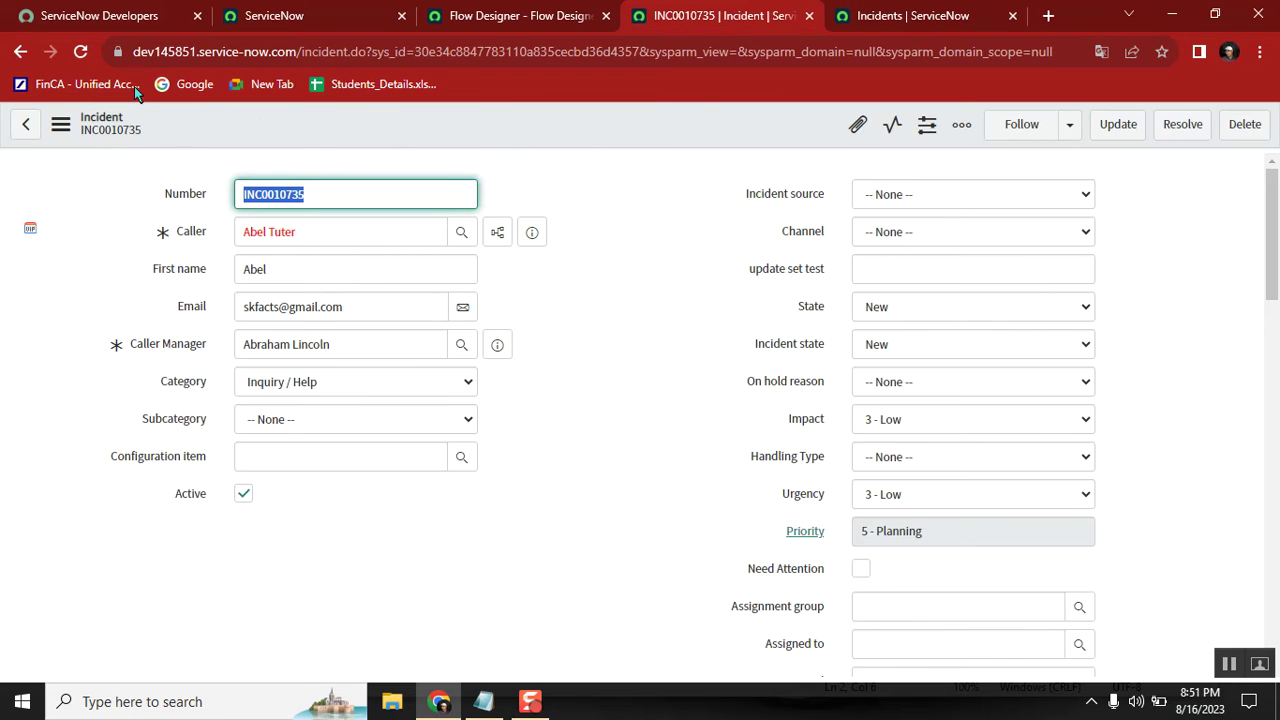
pyautogui.click(83, 52)
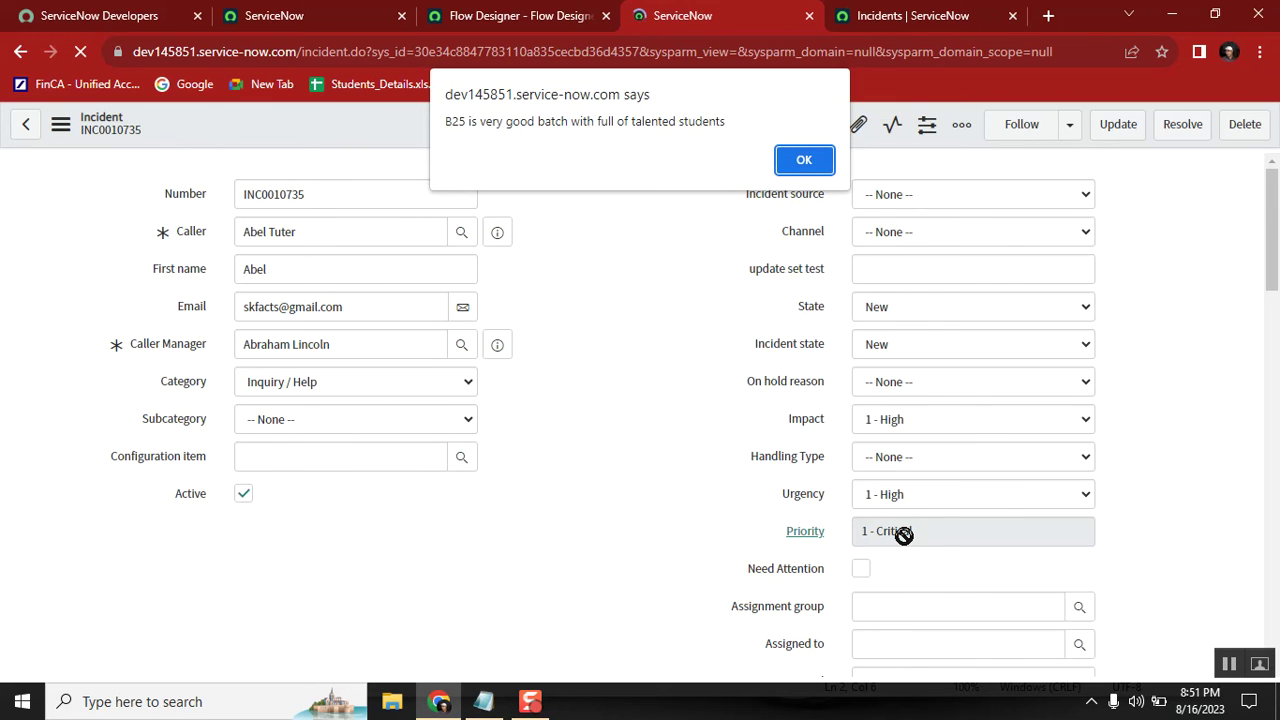
pyautogui.click(803, 159)
# - Activate the modified VIP caller flow, and go back to a blank incident form for another test
pyautogui.click(497, 12)
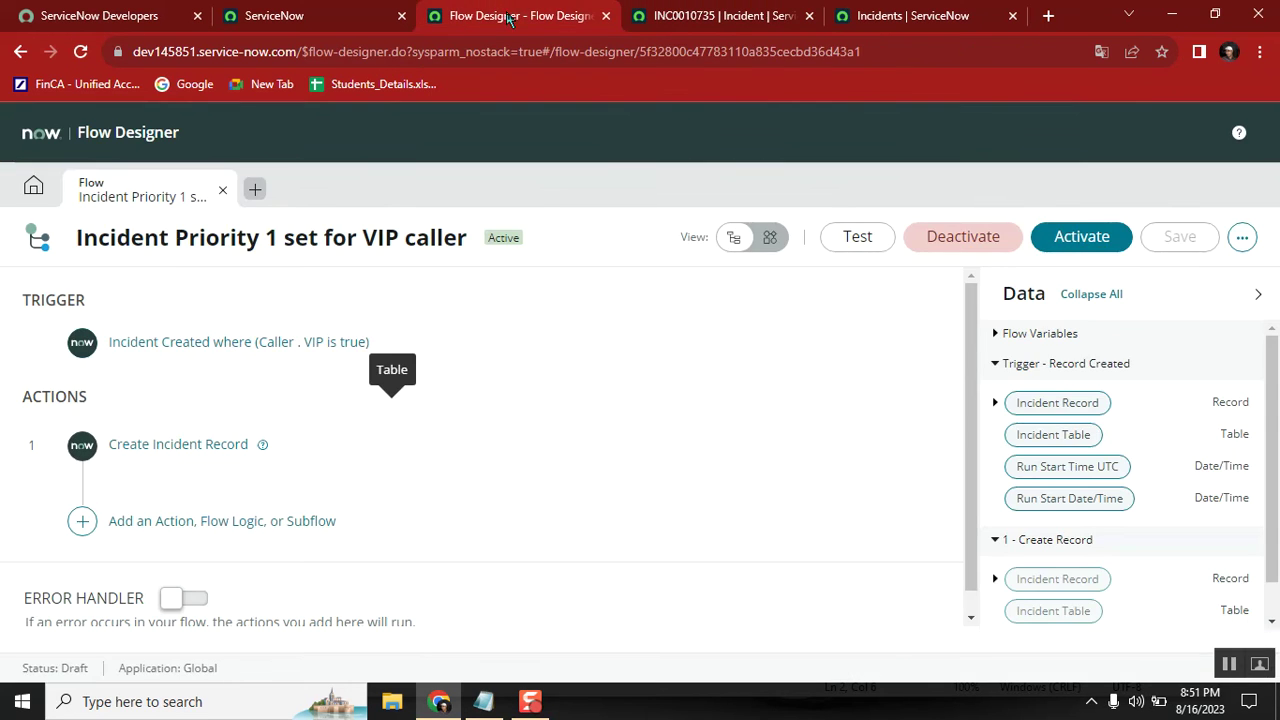
pyautogui.click(1090, 236)
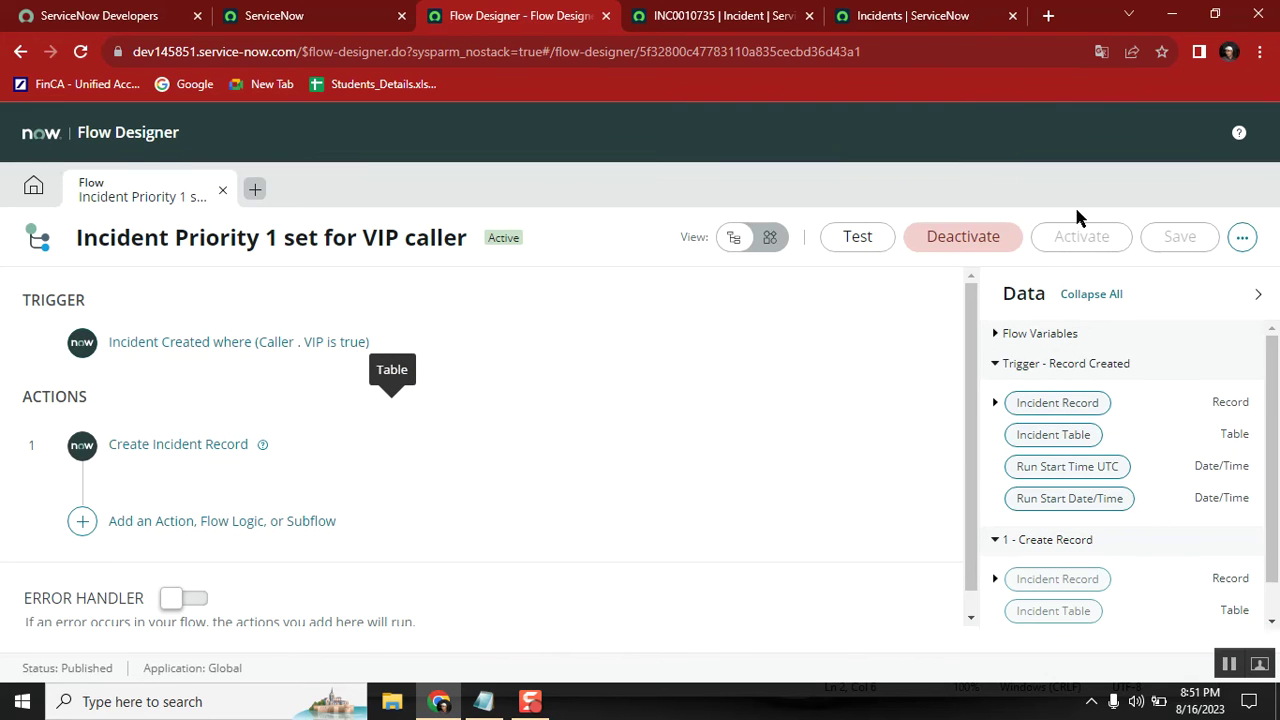
pyautogui.click(724, 27)
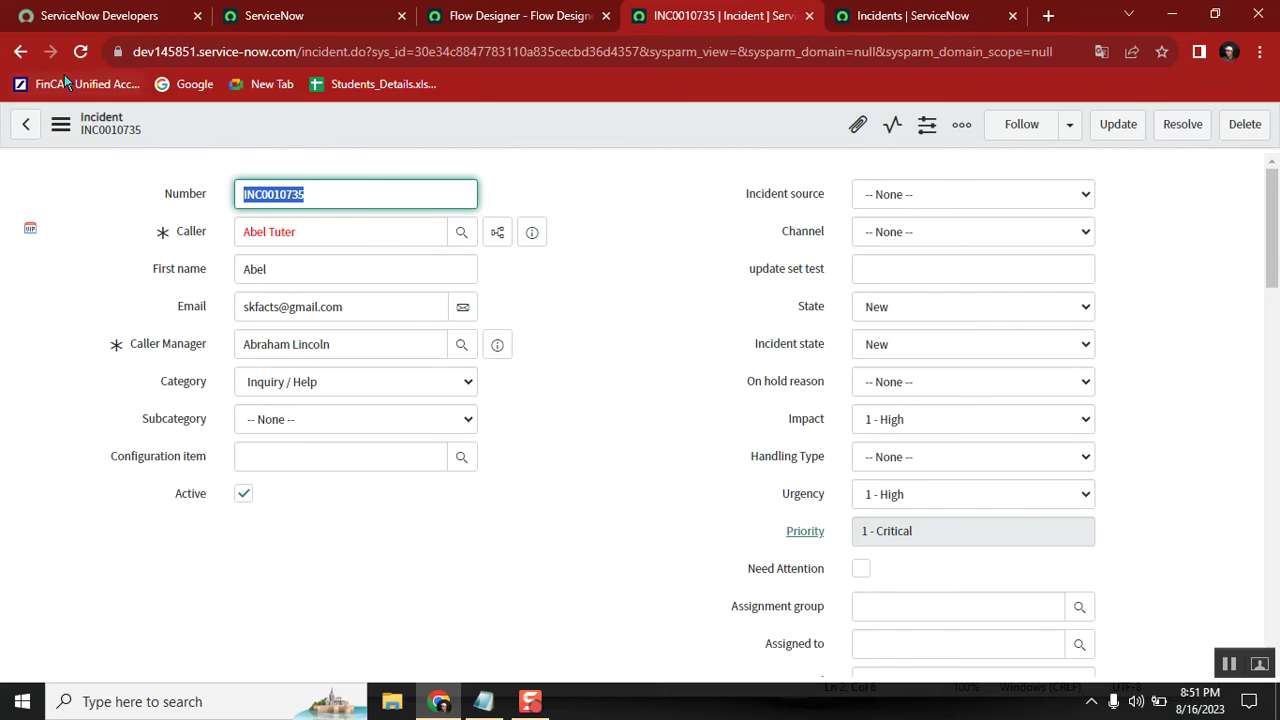
pyautogui.click(20, 51)
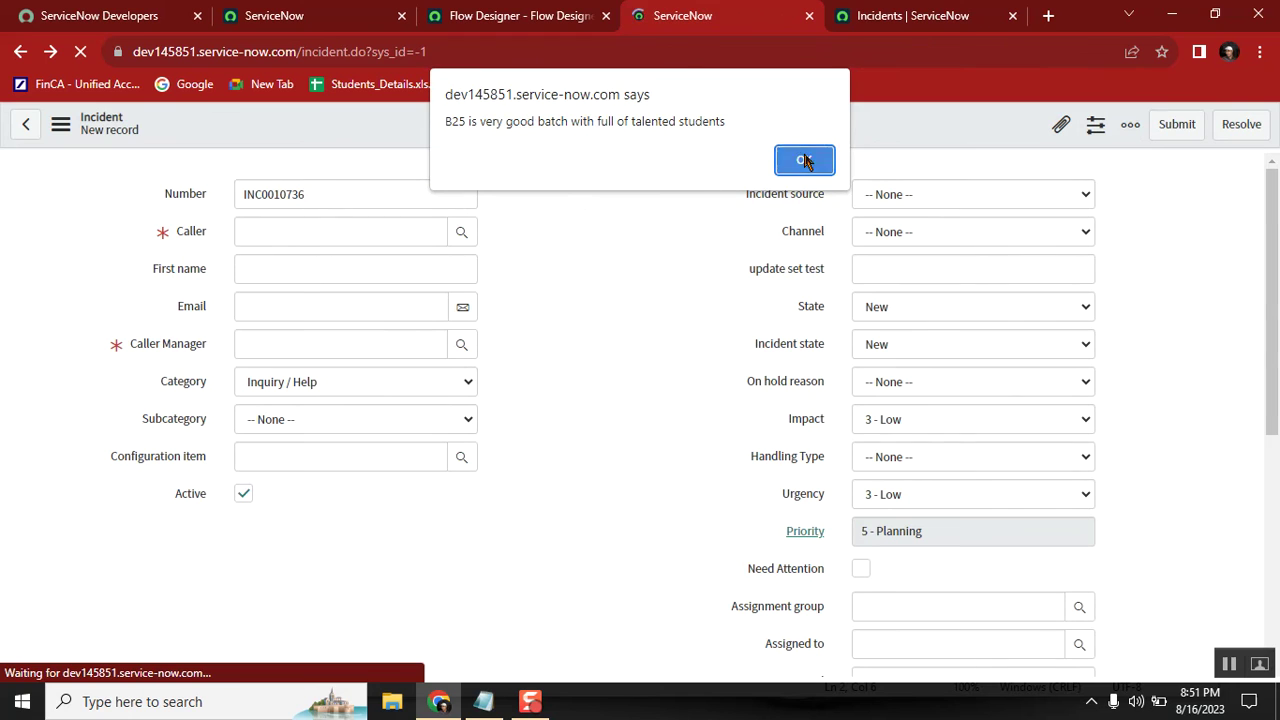
pyautogui.click(806, 160)
# - Enter the VIP user as both Caller and Caller Manager, with "hello" as the incident short description
pyautogui.click(289, 233)
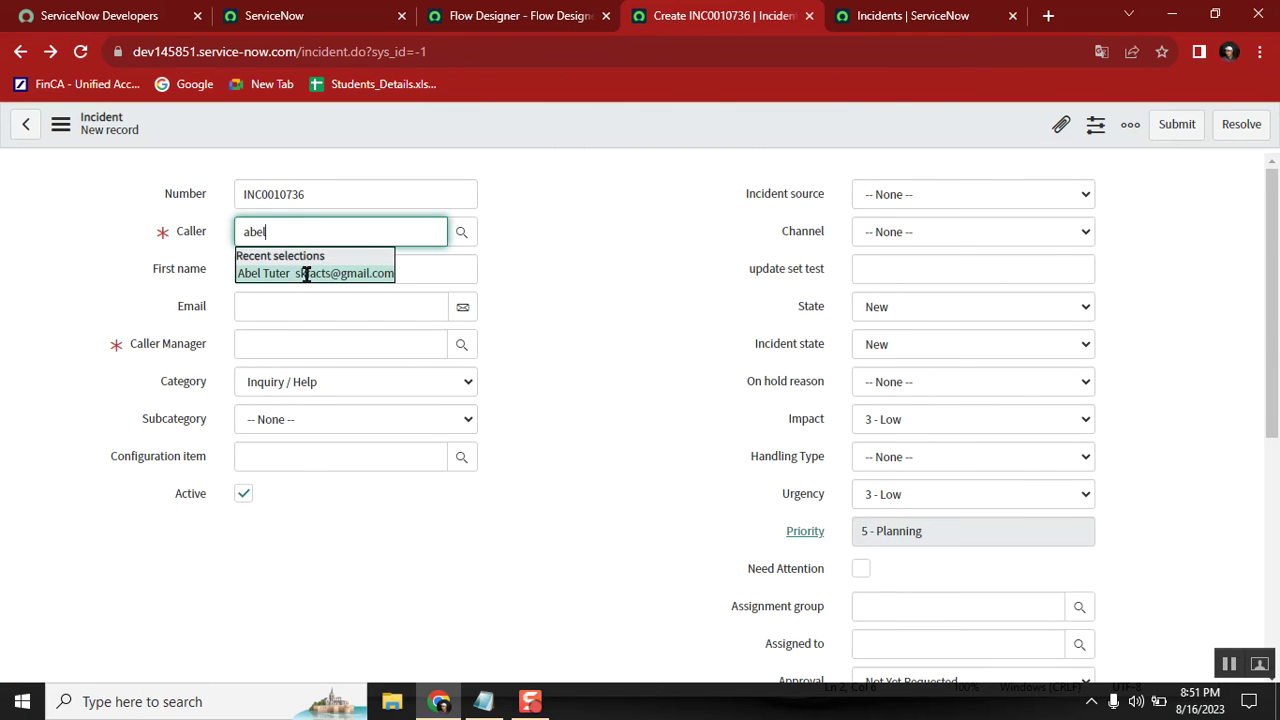
pyautogui.press('Return')
pyautogui.click(305, 343)
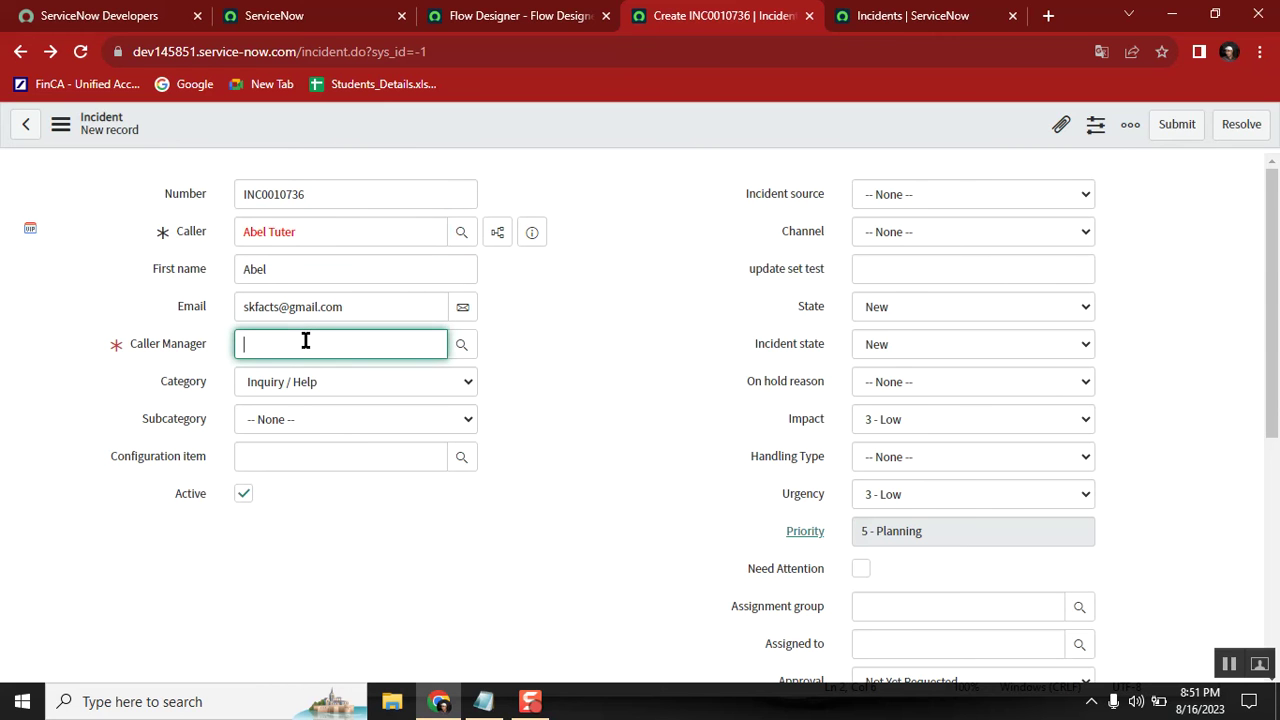
pyautogui.click(350, 404)
pyautogui.scroll(-3, 1274, 228)
pyautogui.click(620, 408)
pyautogui.write('hello')
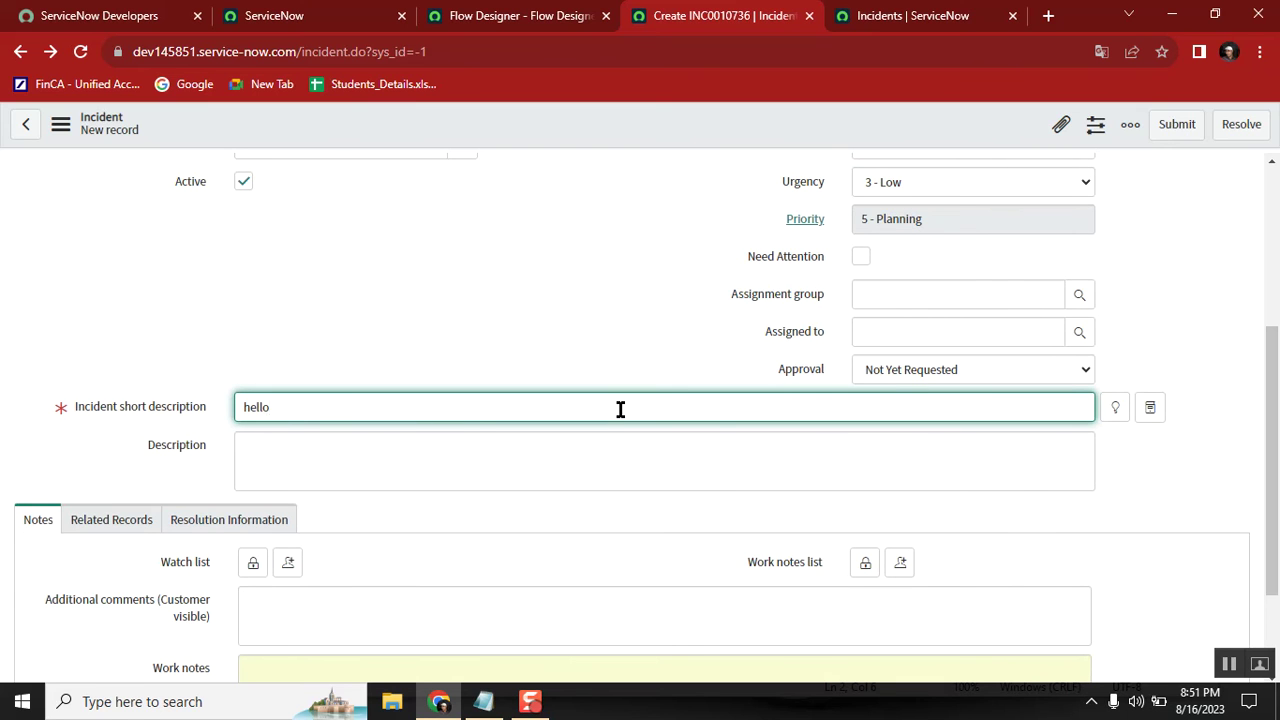
# - Save the second test incident while staying on its form, and dismiss the alert
pyautogui.scroll(3, 1277, 252)
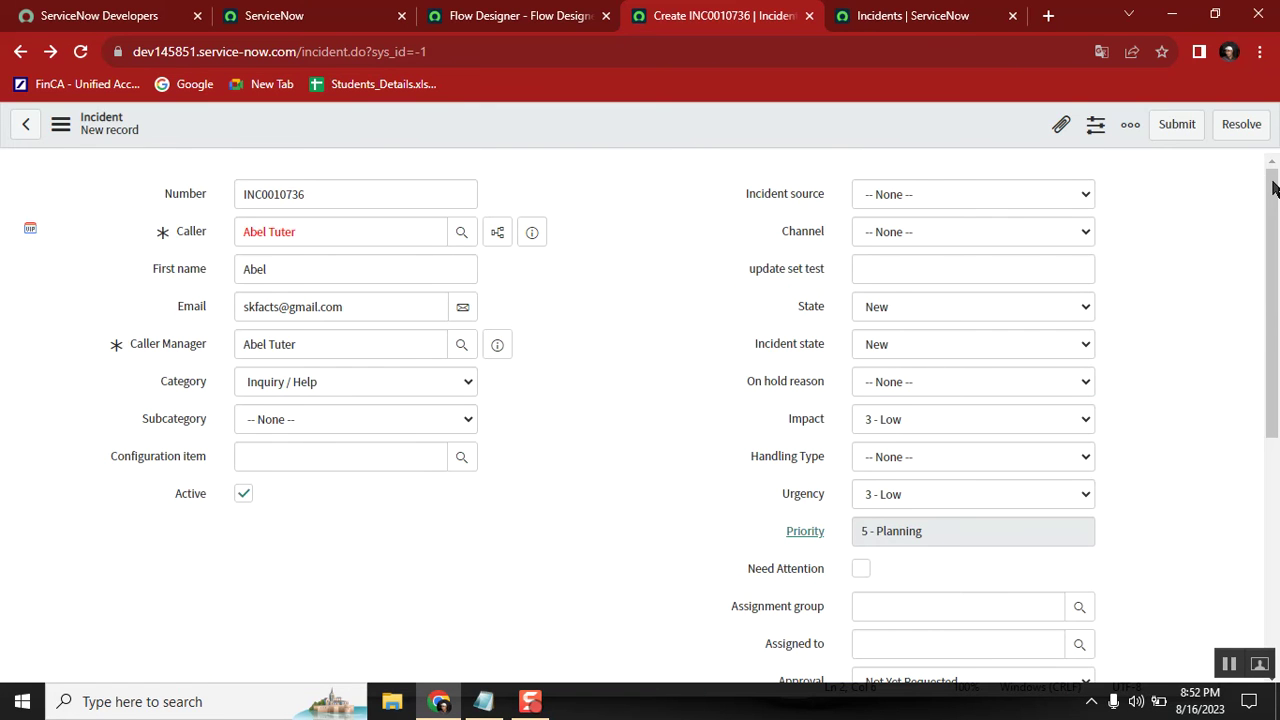
pyautogui.rightClick(903, 130)
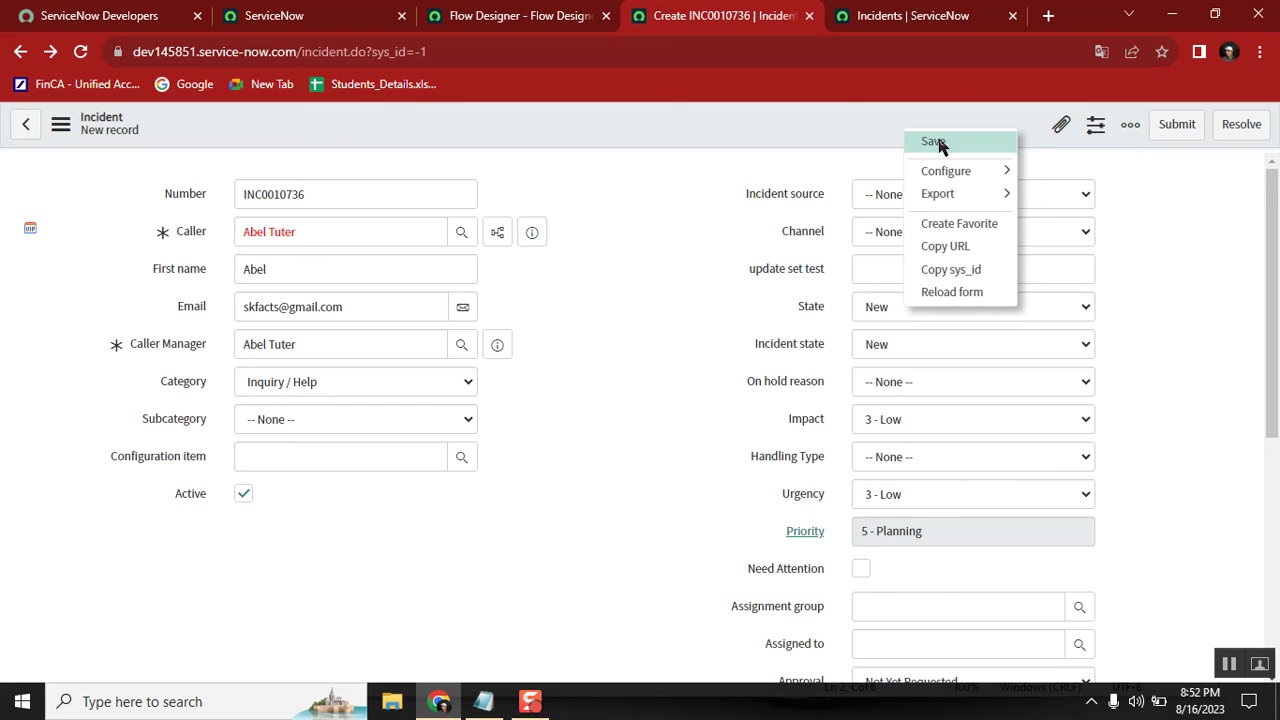
pyautogui.click(933, 141)
pyautogui.click(807, 158)
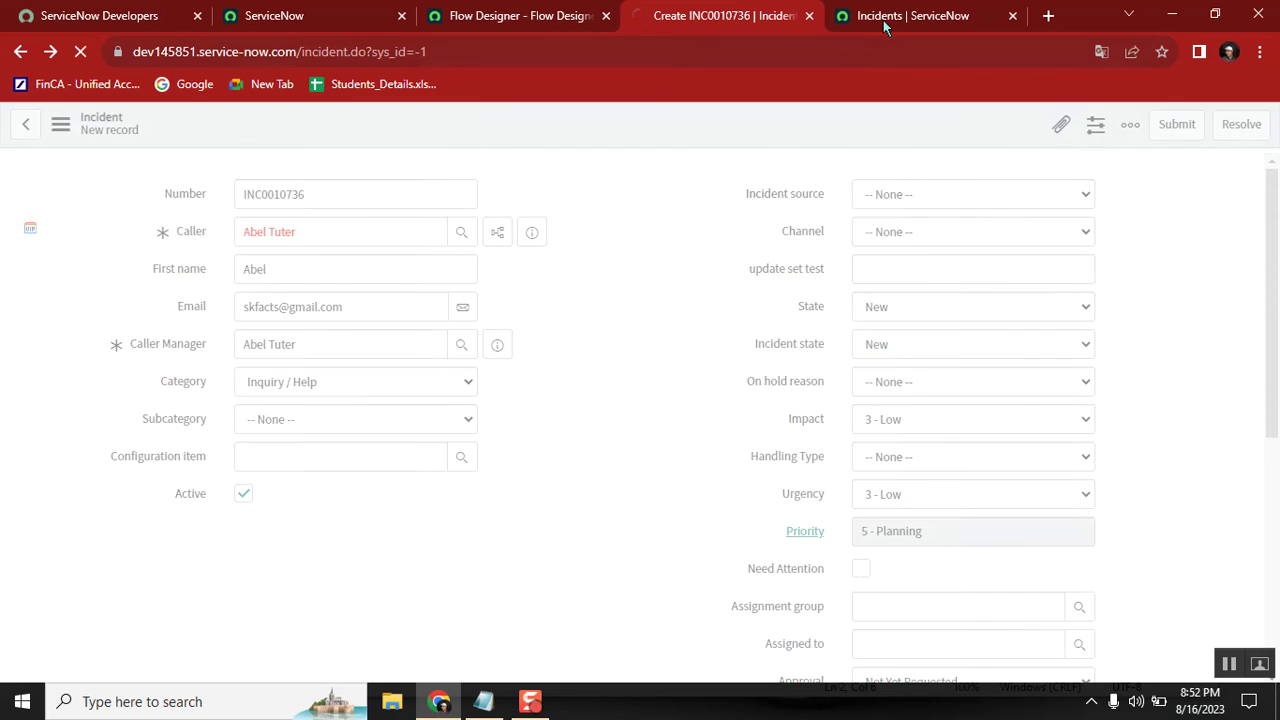
# - Refresh the Incidents list to find the new records, and reload the second test incident to check its Impact, Urgency and Priority
pyautogui.click(885, 18)
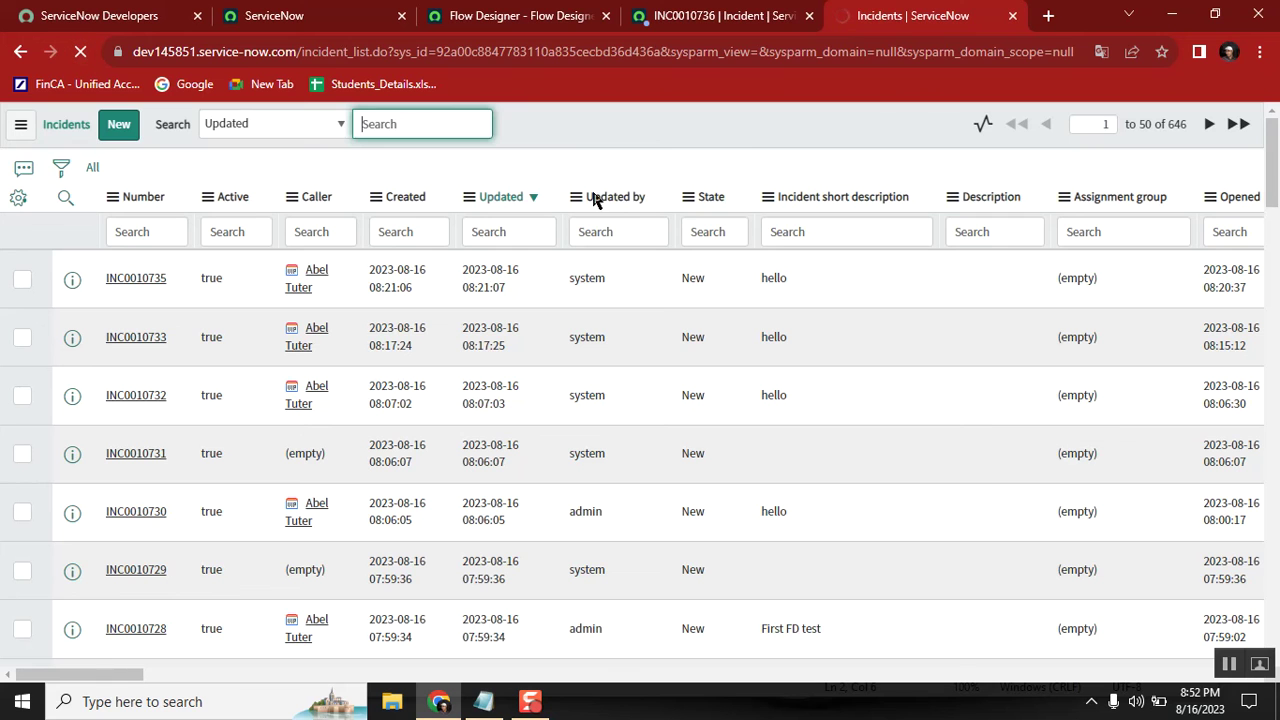
pyautogui.click(728, 10)
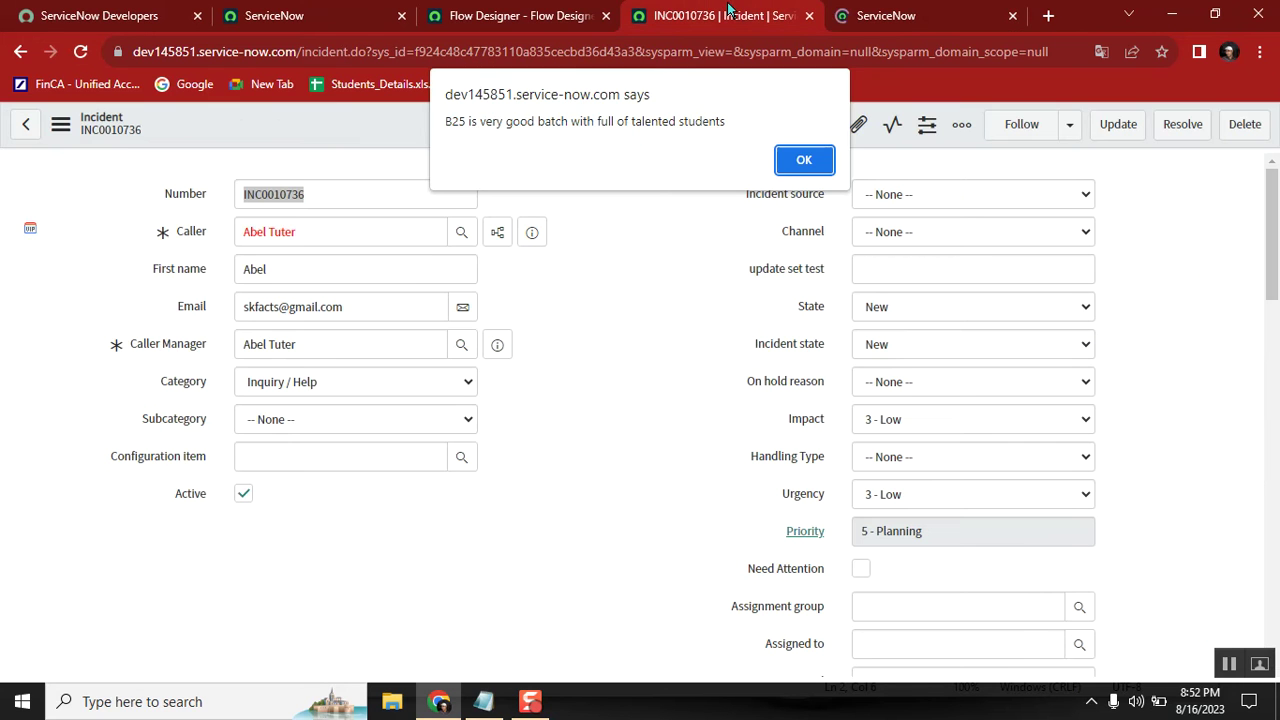
pyautogui.click(806, 157)
pyautogui.click(884, 18)
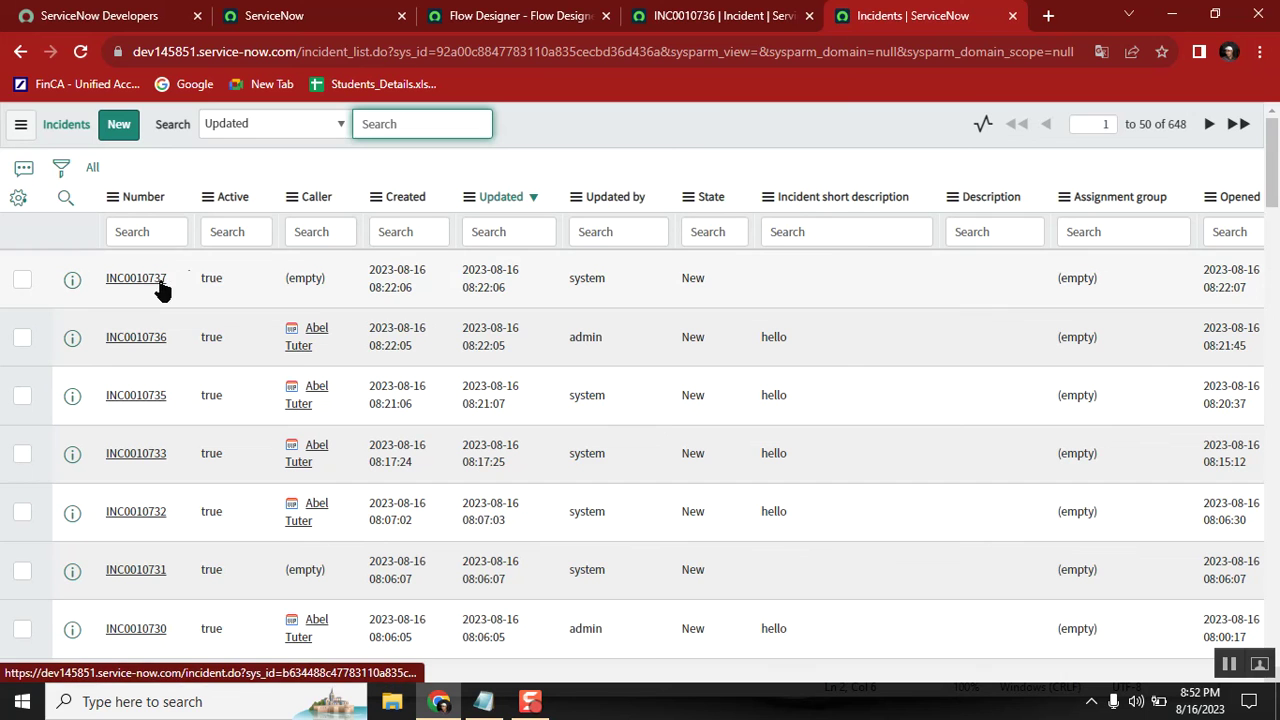
pyautogui.click(715, 28)
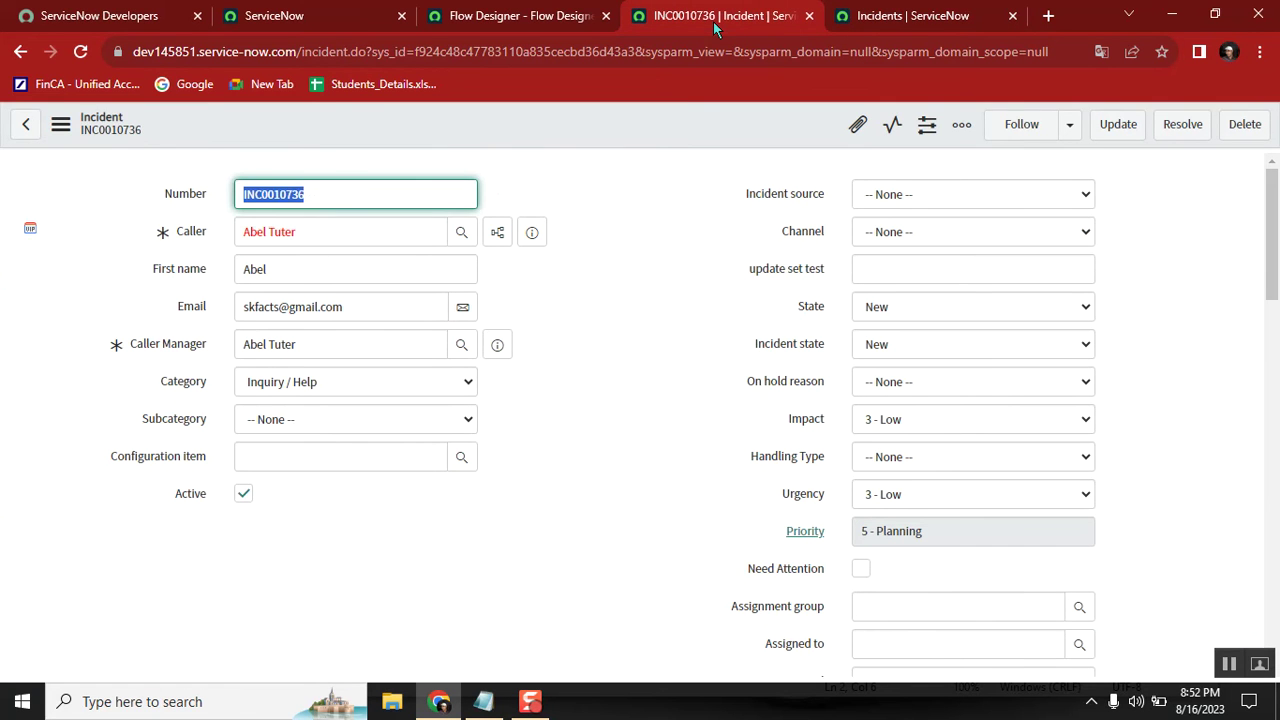
pyautogui.click(698, 306)
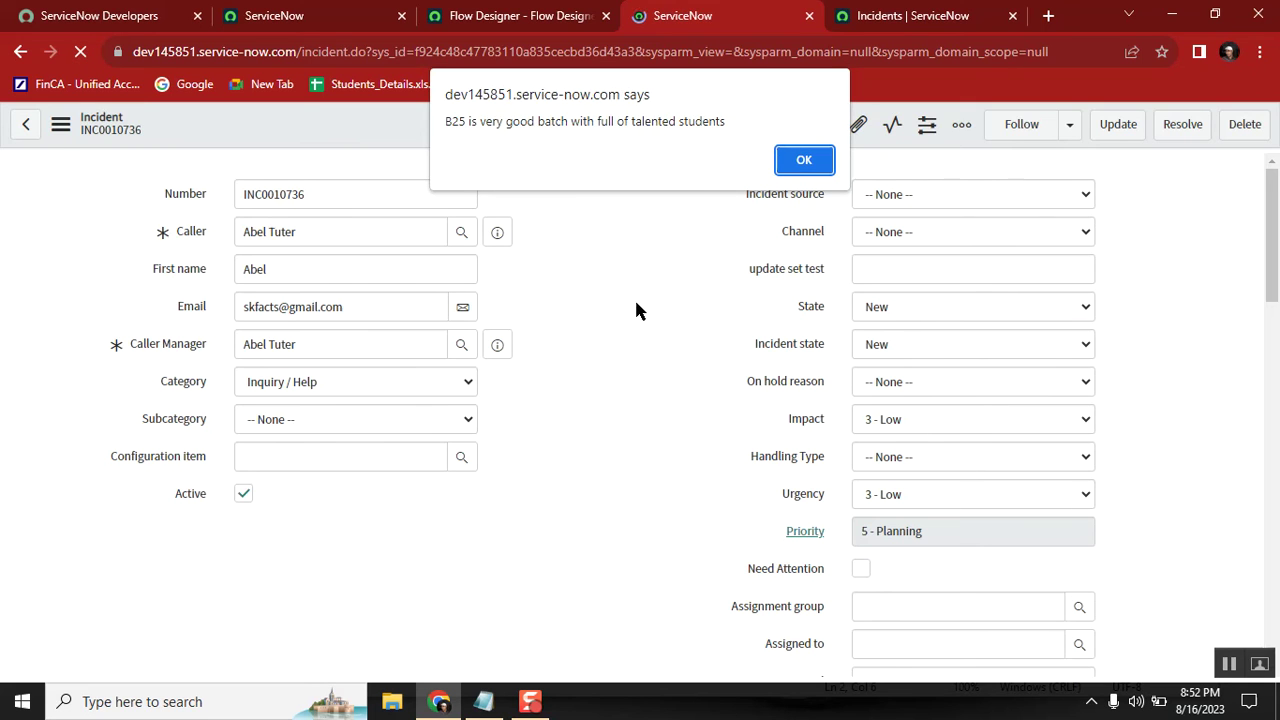
pyautogui.click(927, 18)
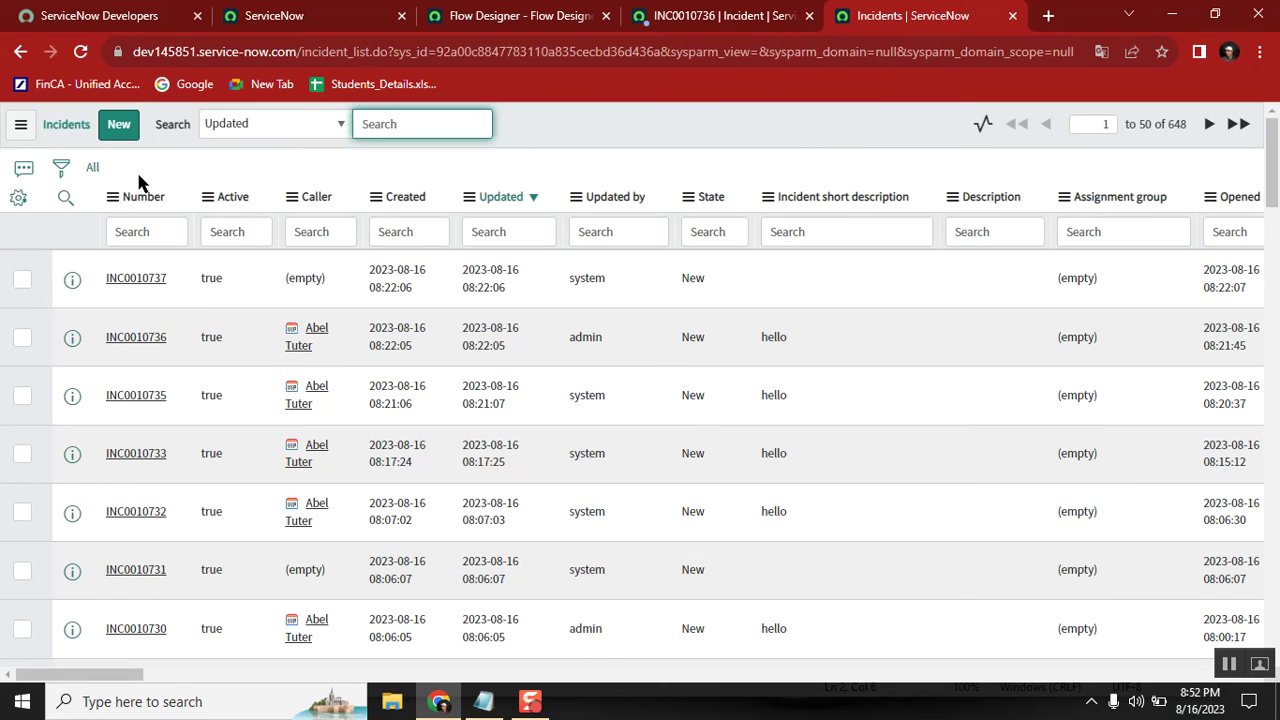
pyautogui.moveTo(170, 336); pyautogui.dragTo(108, 344)
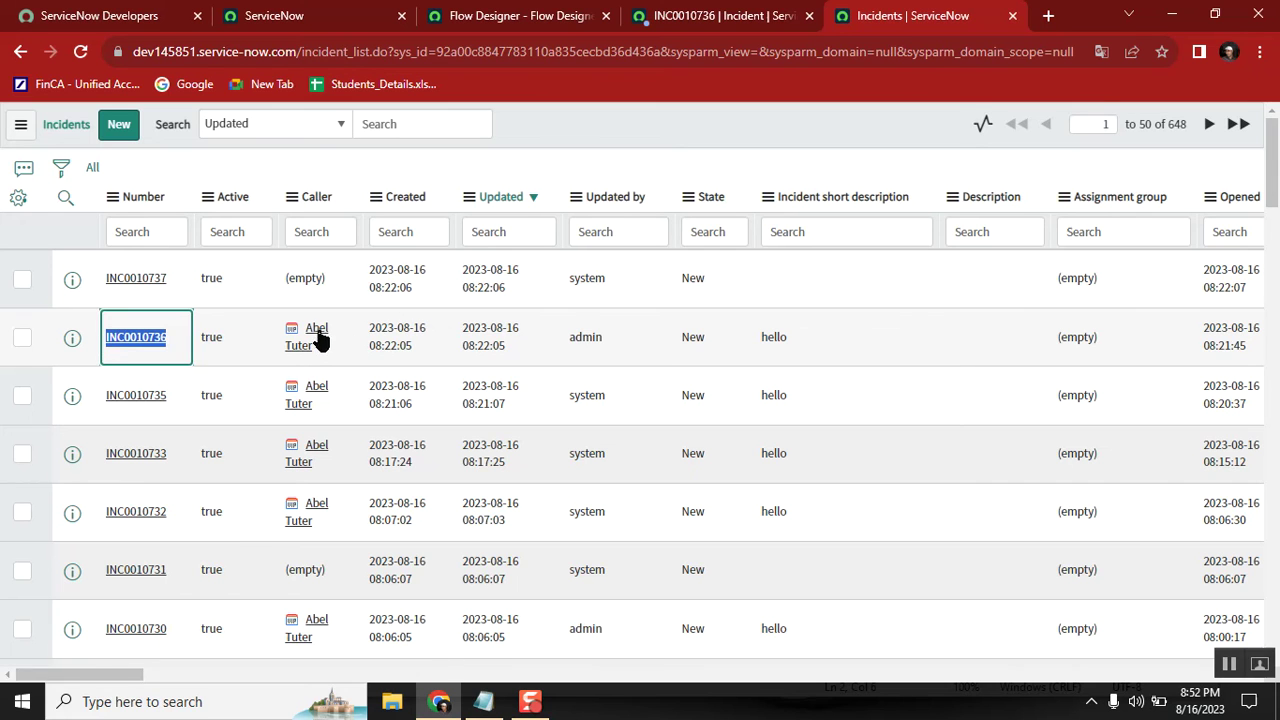
# - Open incident INC0010737 in a separate tab, examine its caller, Impact, Urgency and Priority, and dismiss the alert
pyautogui.middleClick(148, 280)
pyautogui.click(923, 18)
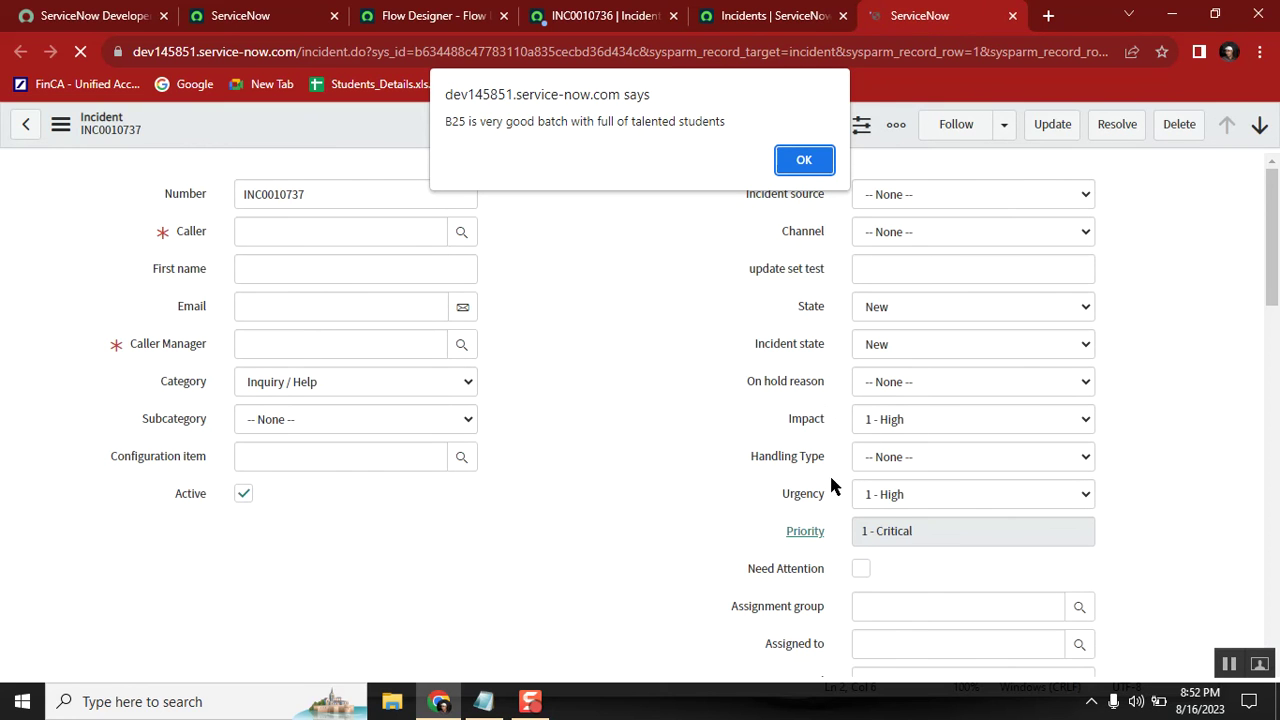
pyautogui.click(804, 160)
# - Return to the VIP caller flow and change its action from Create Record to Update Record
pyautogui.click(438, 17)
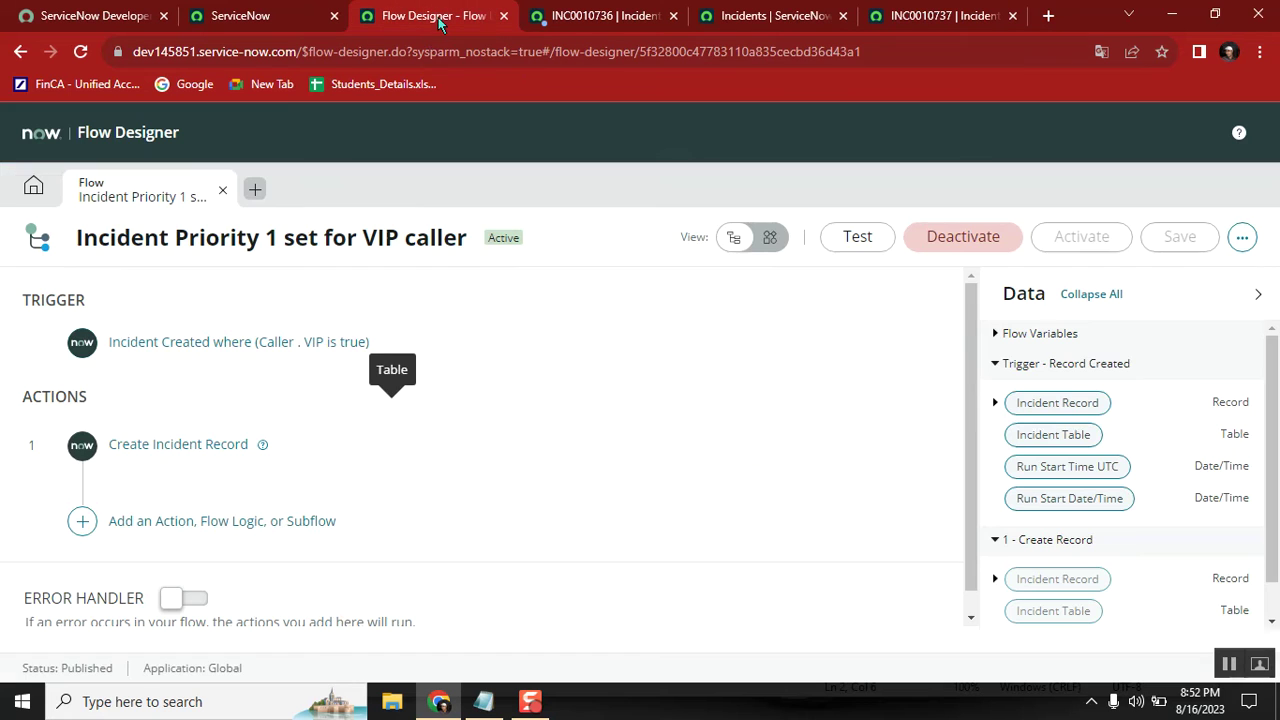
pyautogui.click(131, 450)
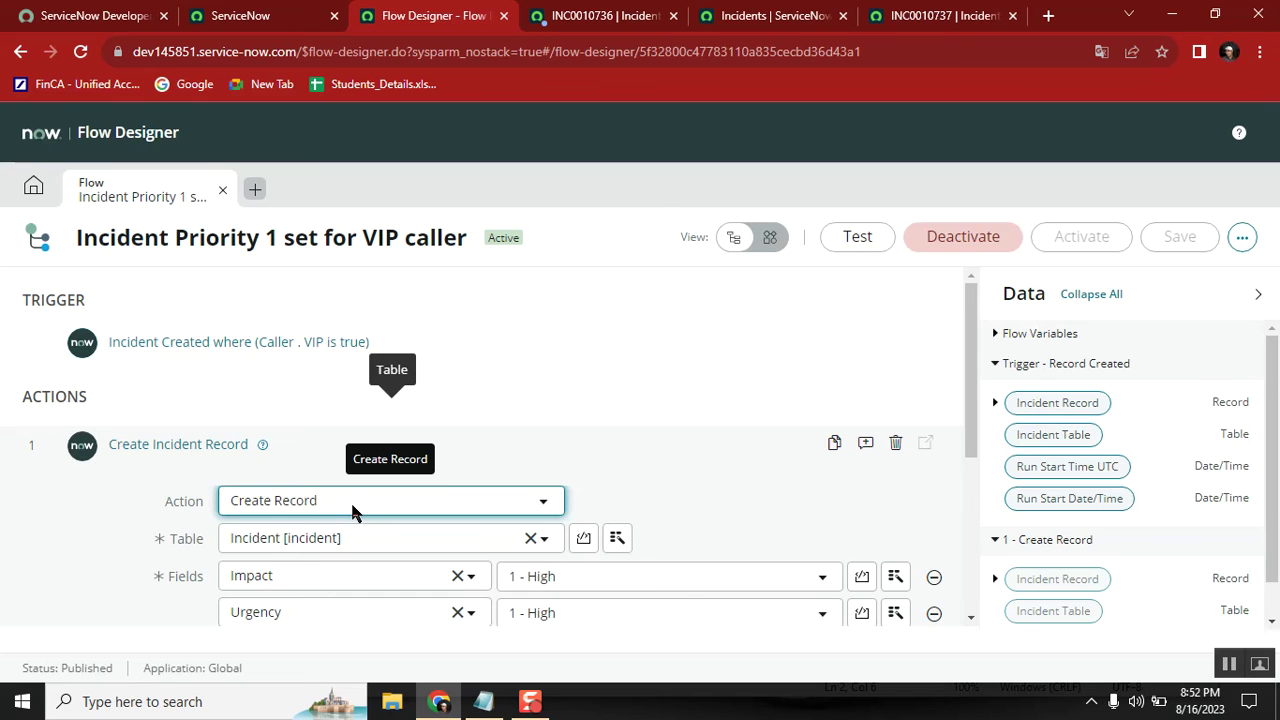
pyautogui.click(389, 502)
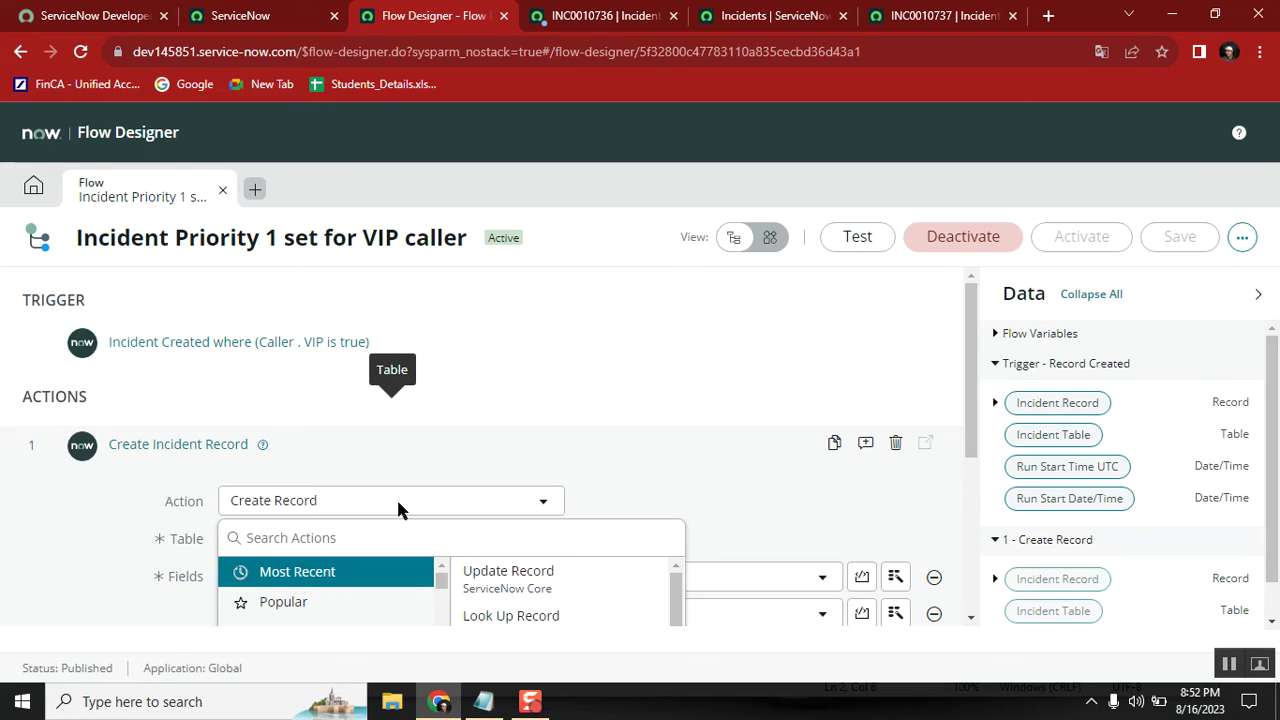
pyautogui.click(577, 572)
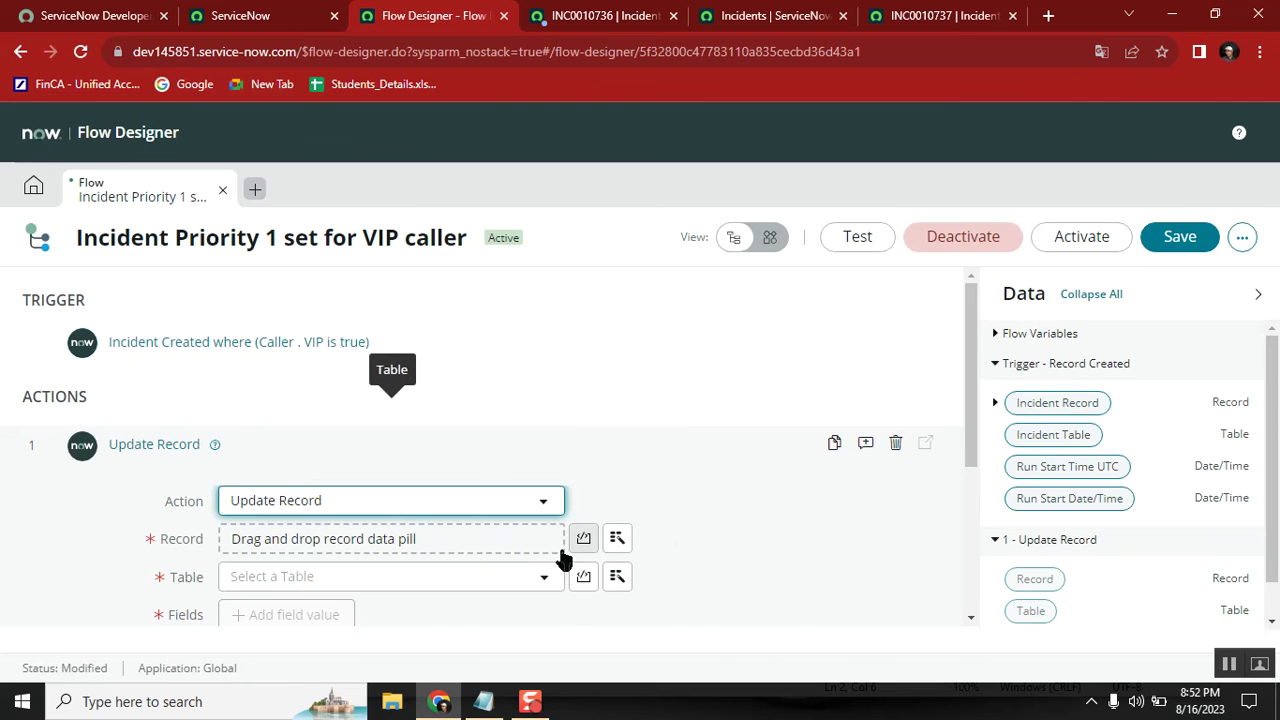
pyautogui.click(521, 545)
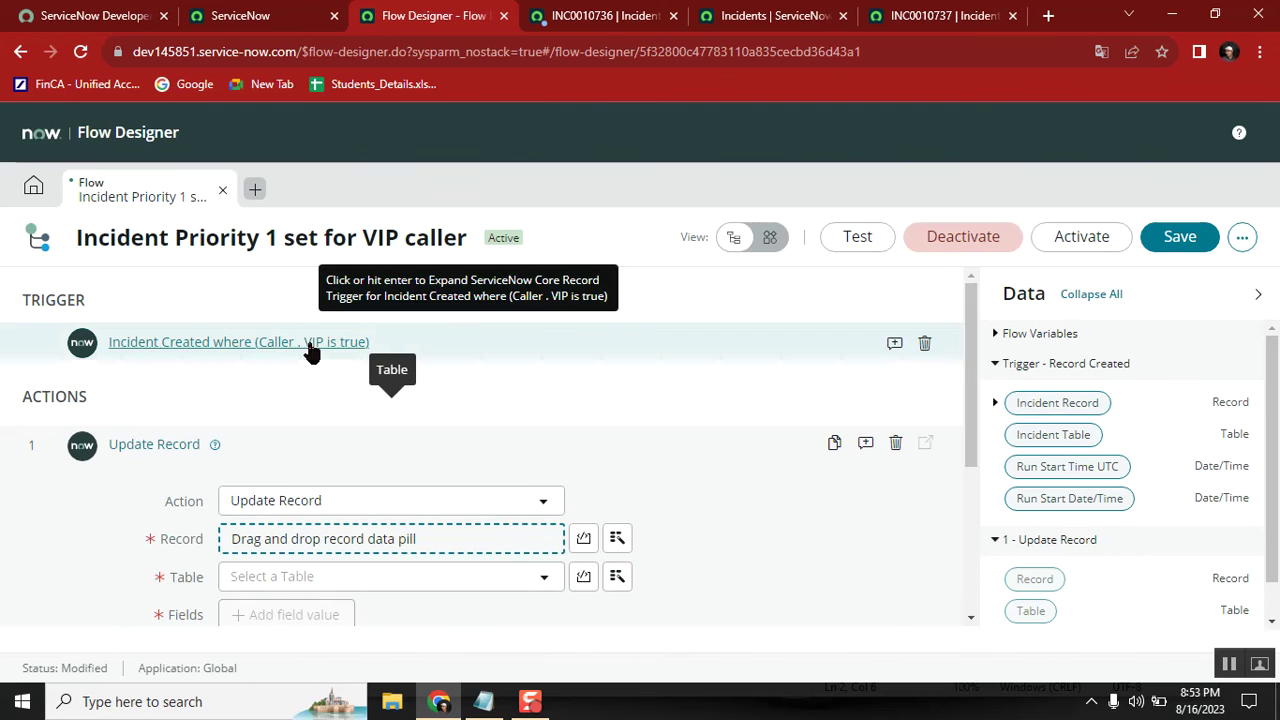
# - Switch to the Notepad notes, set the window beside the flow, and add the line "creating an incident VIP"
pyautogui.click(490, 700)
pyautogui.moveTo(582, 74); pyautogui.dragTo(916, 99)
pyautogui.click(563, 337)
pyautogui.write('creating an incident')
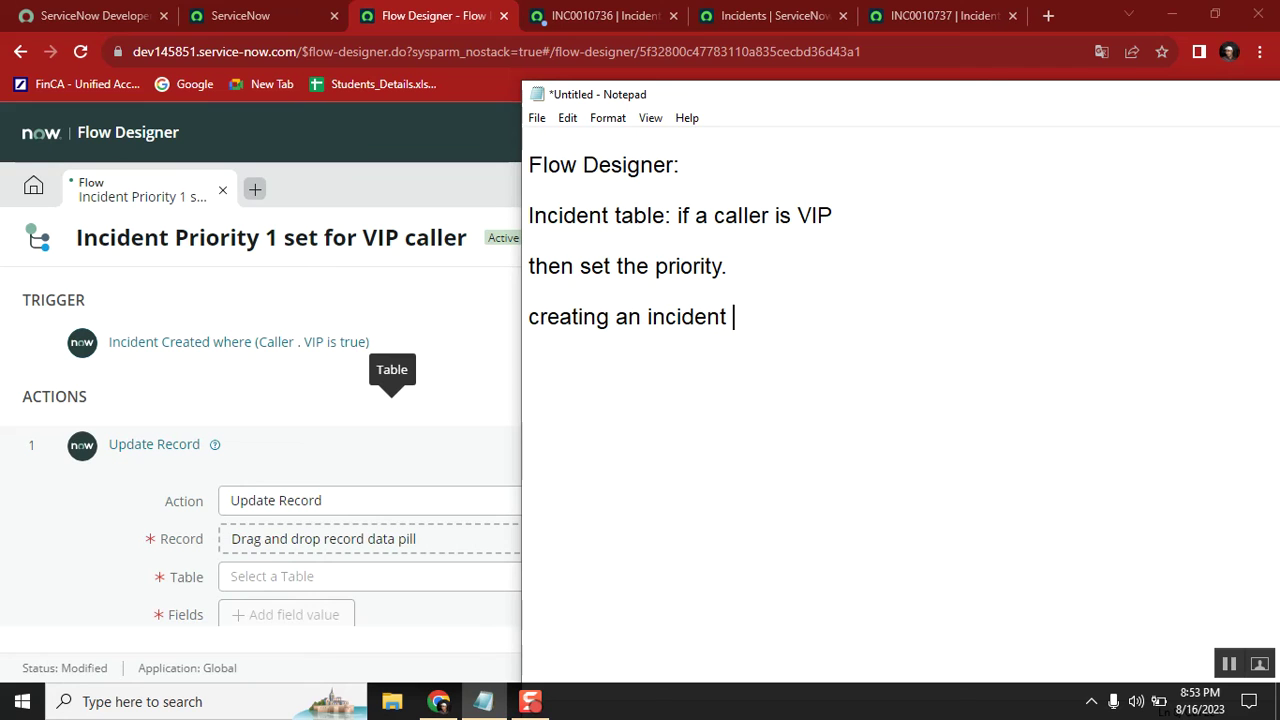
pyautogui.write(' CIP')
pyautogui.press('Return')
# - Extend the note with "&" and a new line "updating with impact & urgent", and return to the flow
pyautogui.doubleClick(691, 317)
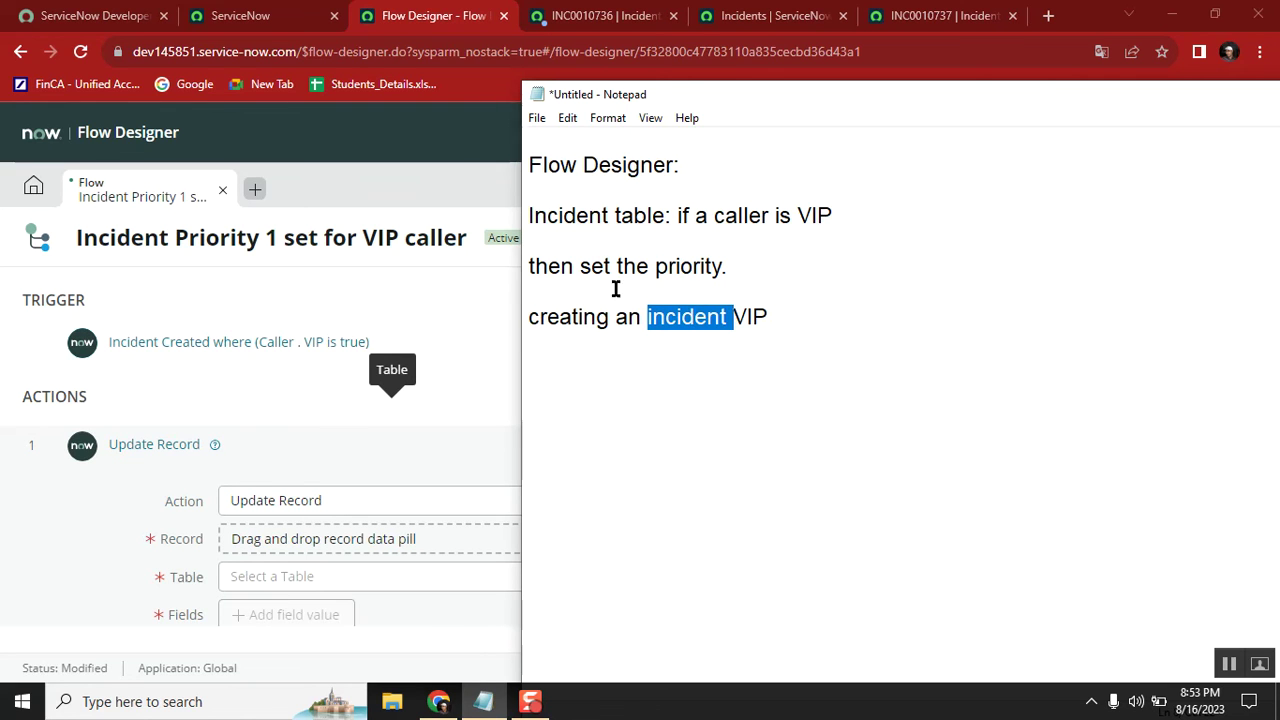
pyautogui.doubleClick(576, 316)
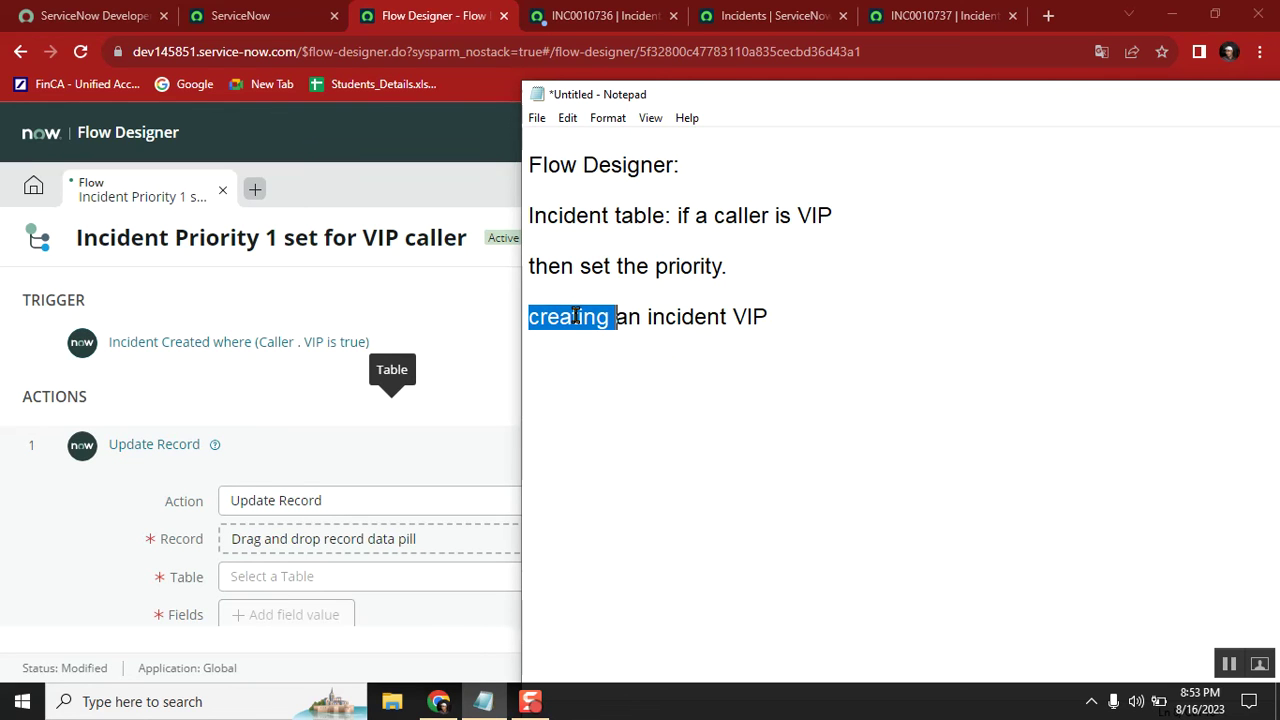
pyautogui.click(666, 312)
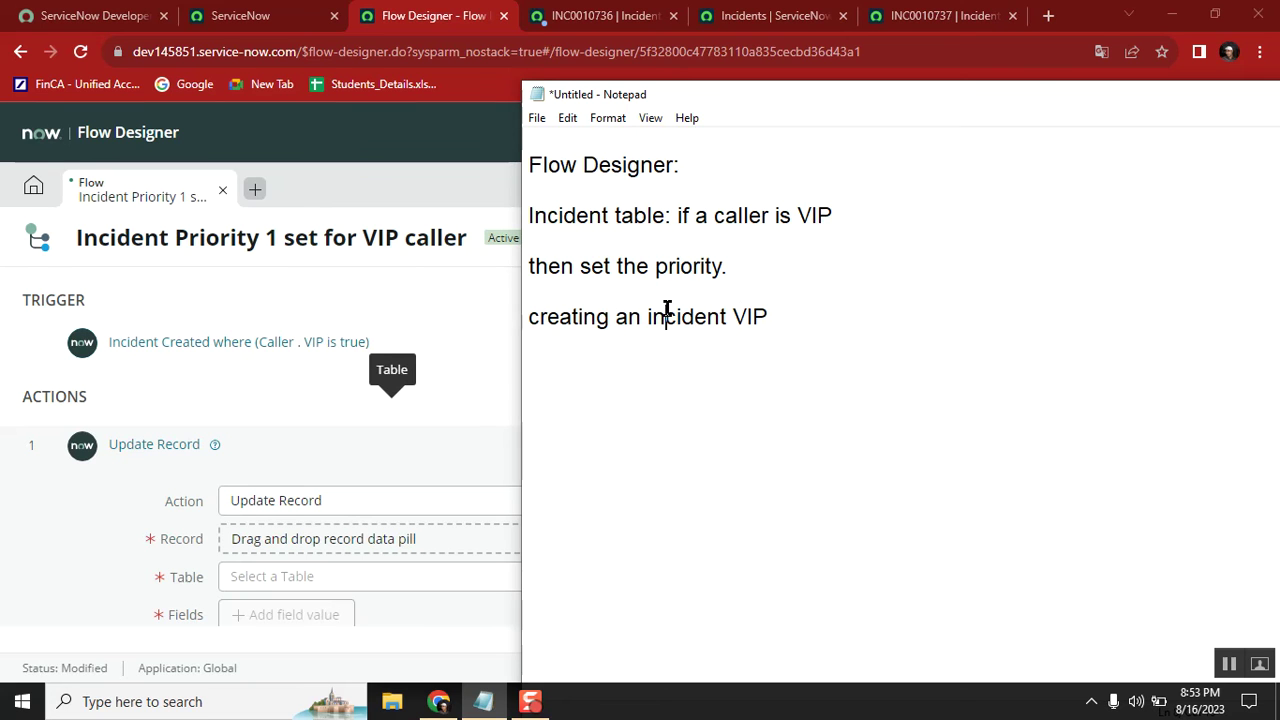
pyautogui.click(788, 316)
pyautogui.write('&')
pyautogui.press('Return')
pyautogui.write('update')
pyautogui.press('BackSpace')
pyautogui.write('in')
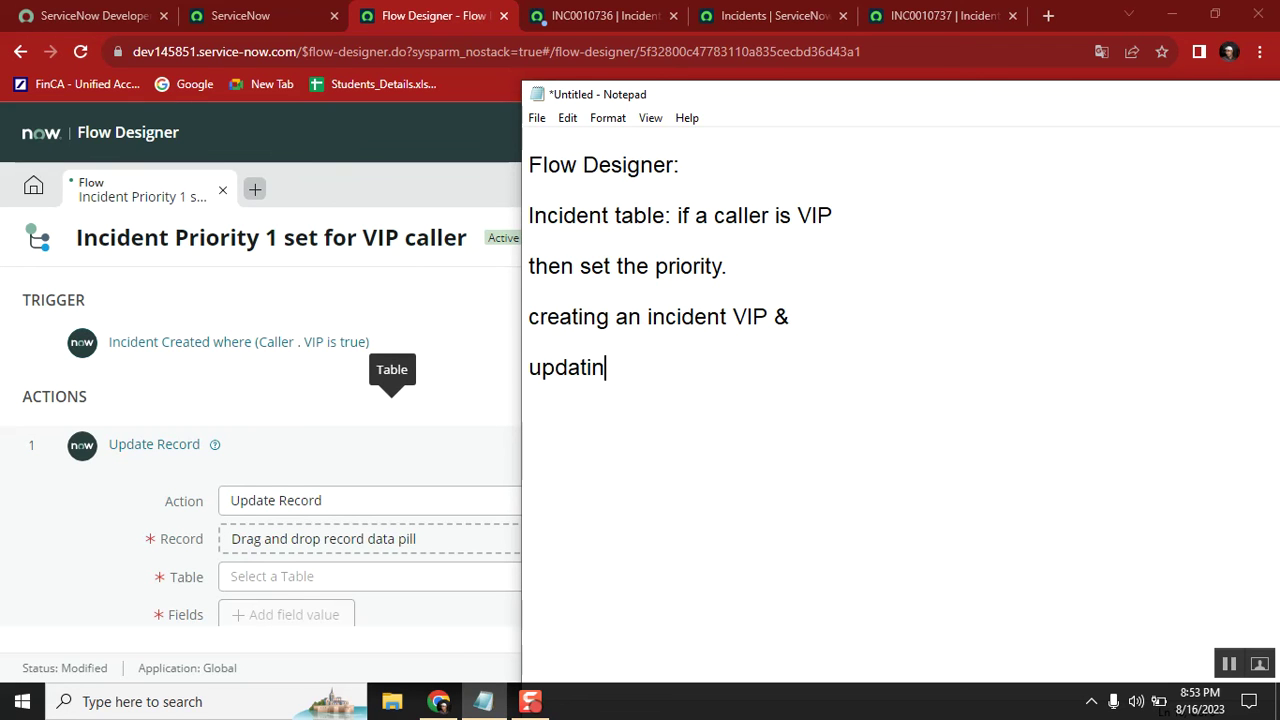
pyautogui.write('g with impa')
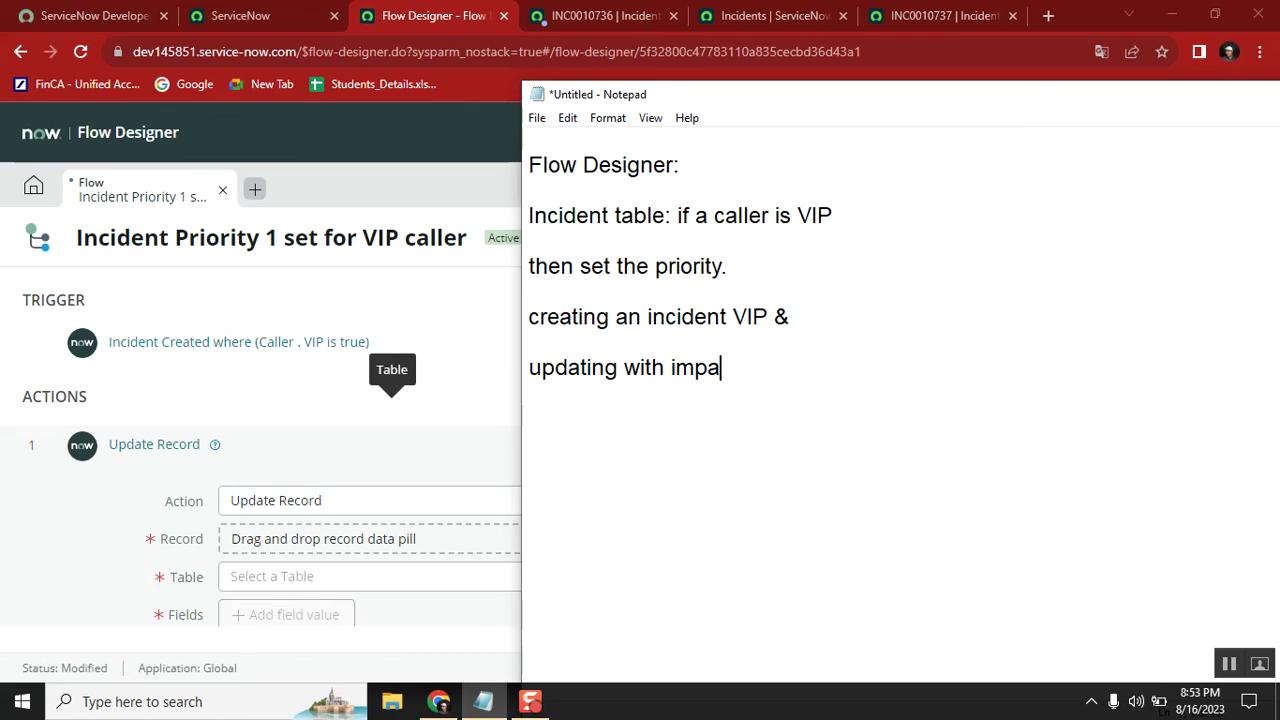
pyautogui.write('ct & urgent')
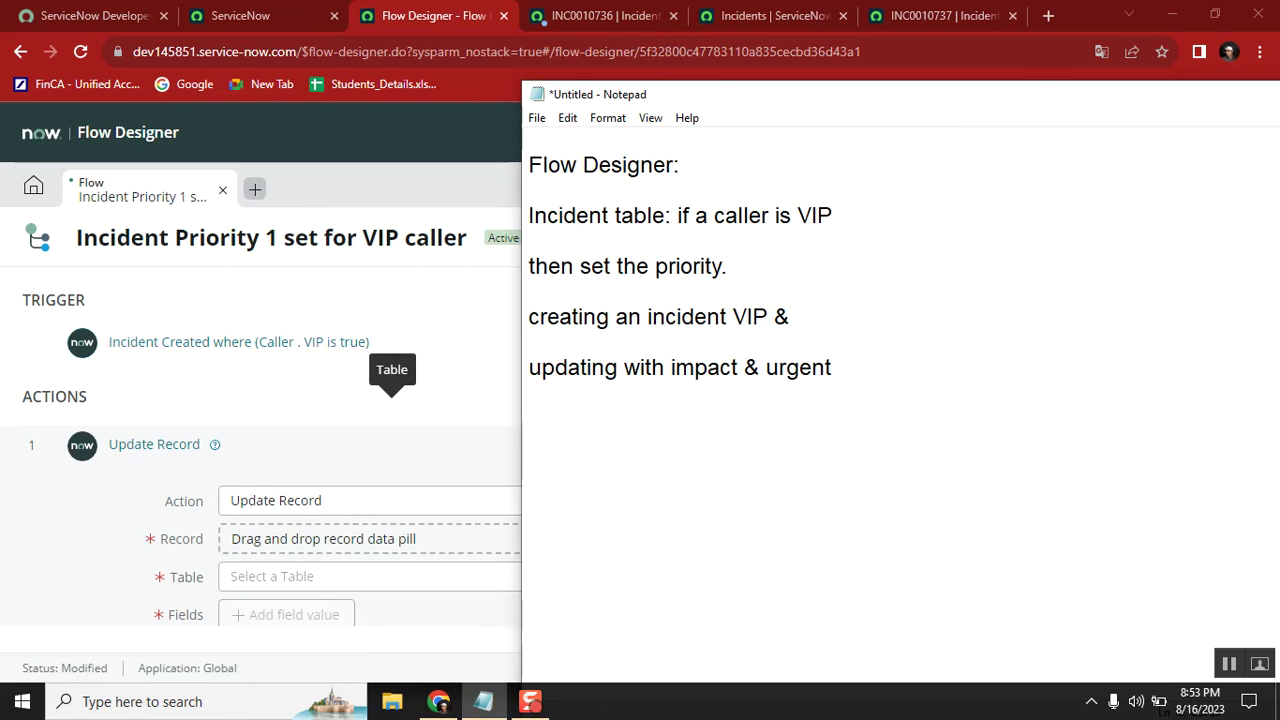
pyautogui.press('BackSpace')
pyautogui.write('t')
pyautogui.click(411, 178)
pyautogui.click(483, 701)
pyautogui.click(396, 203)
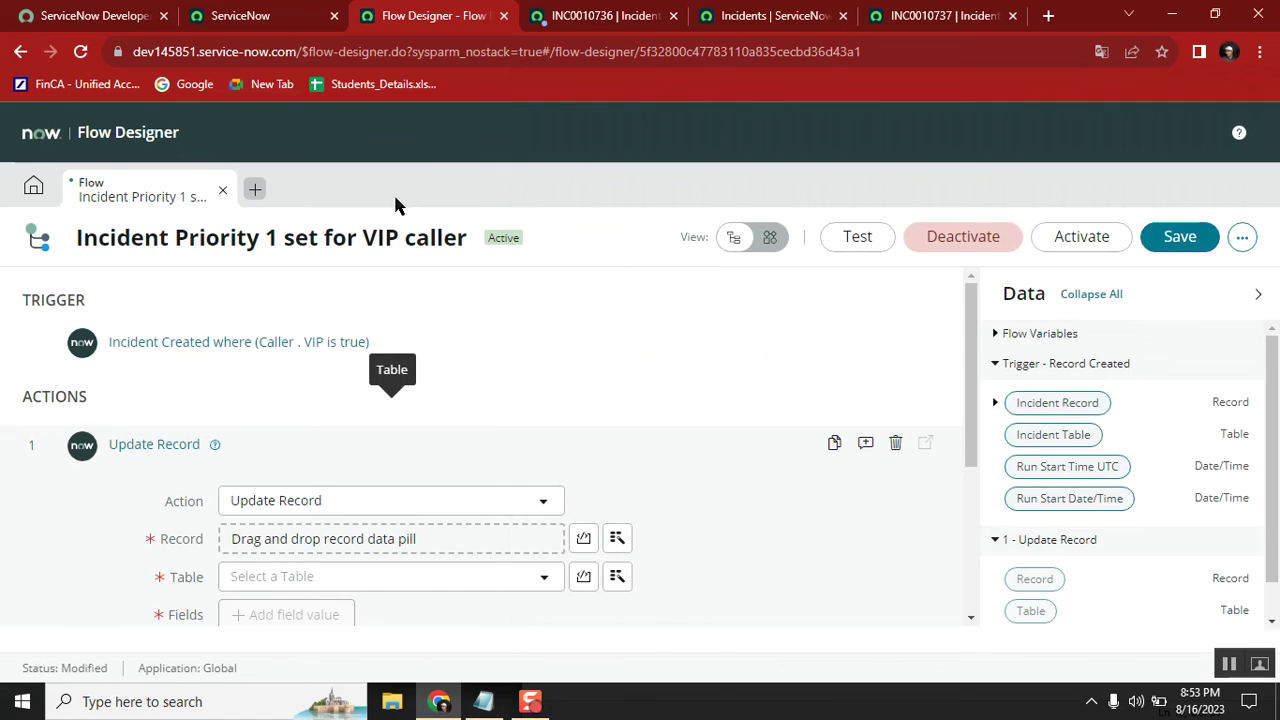
# - Set the flow's trigger to Created or Updated on the Incident table, and save the flow
pyautogui.click(209, 344)
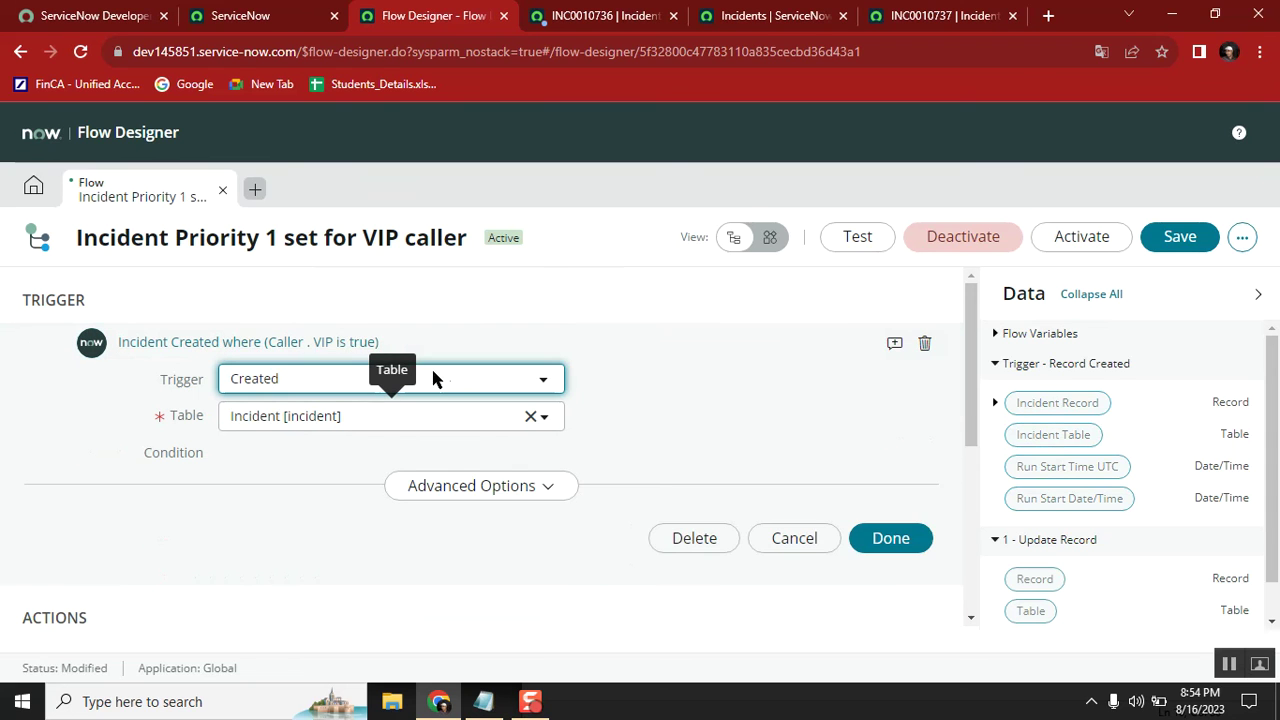
pyautogui.click(486, 380)
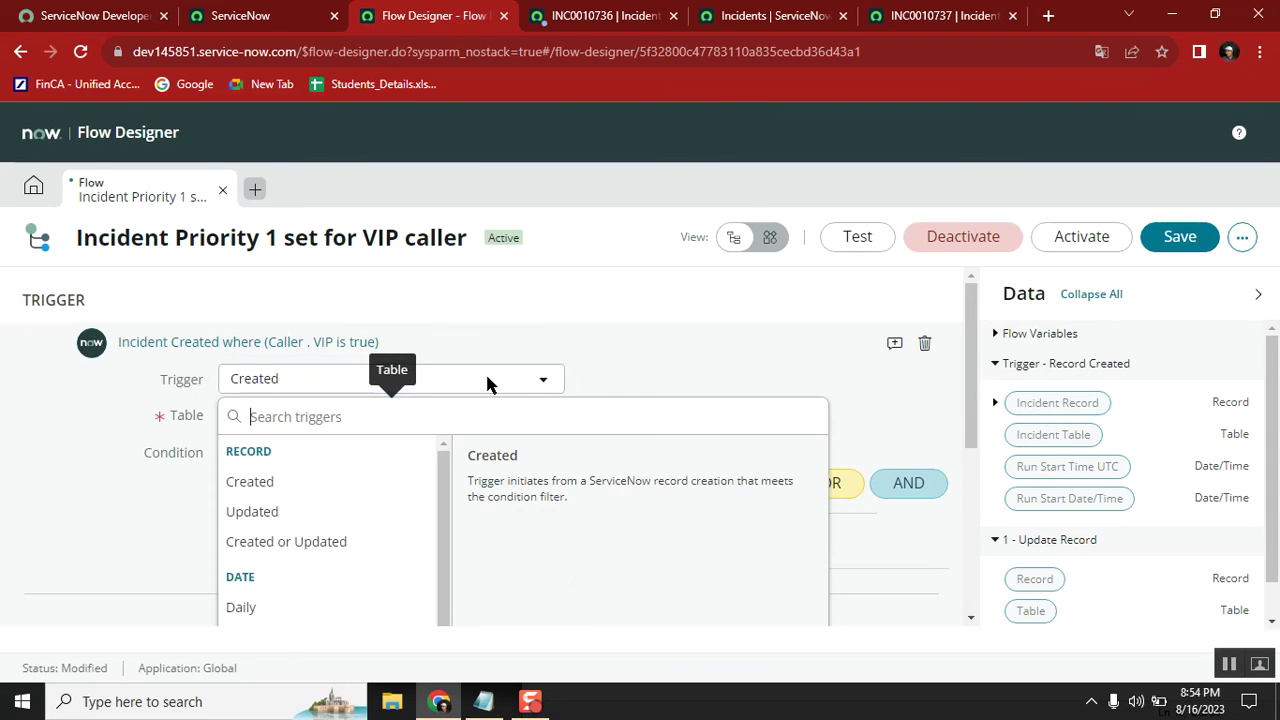
pyautogui.click(318, 545)
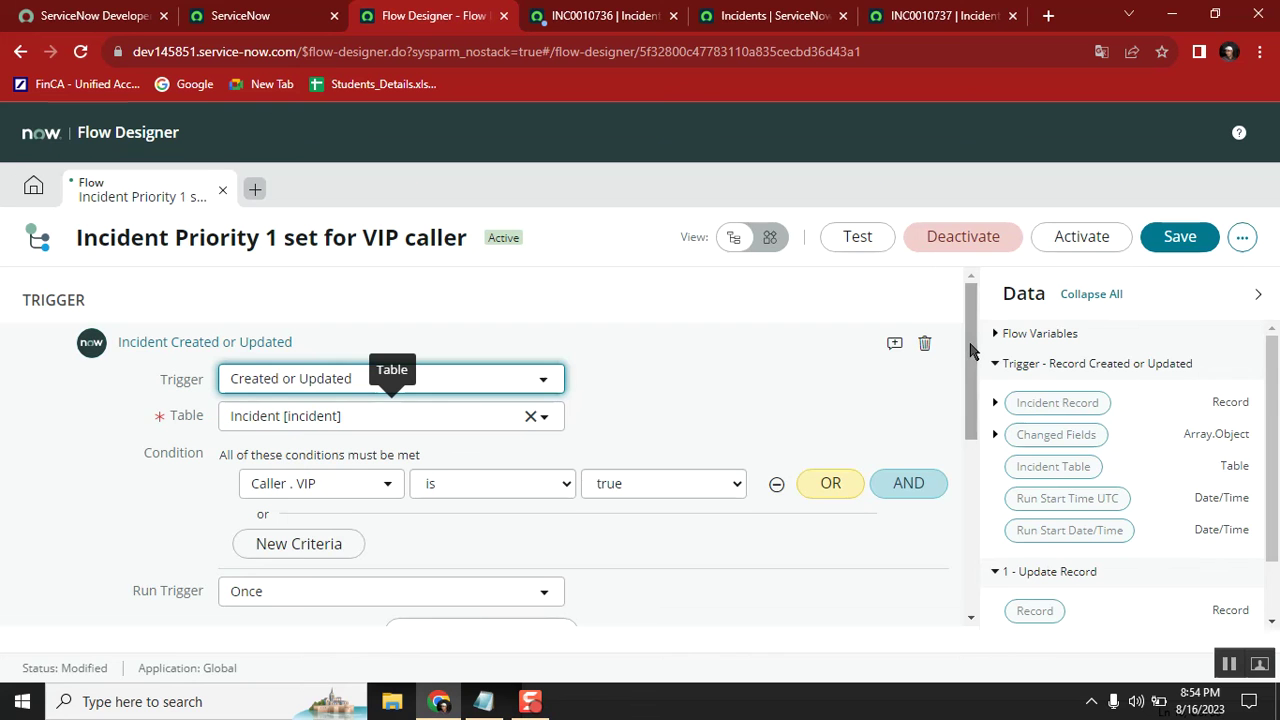
pyautogui.moveTo(970, 350); pyautogui.dragTo(970, 440)
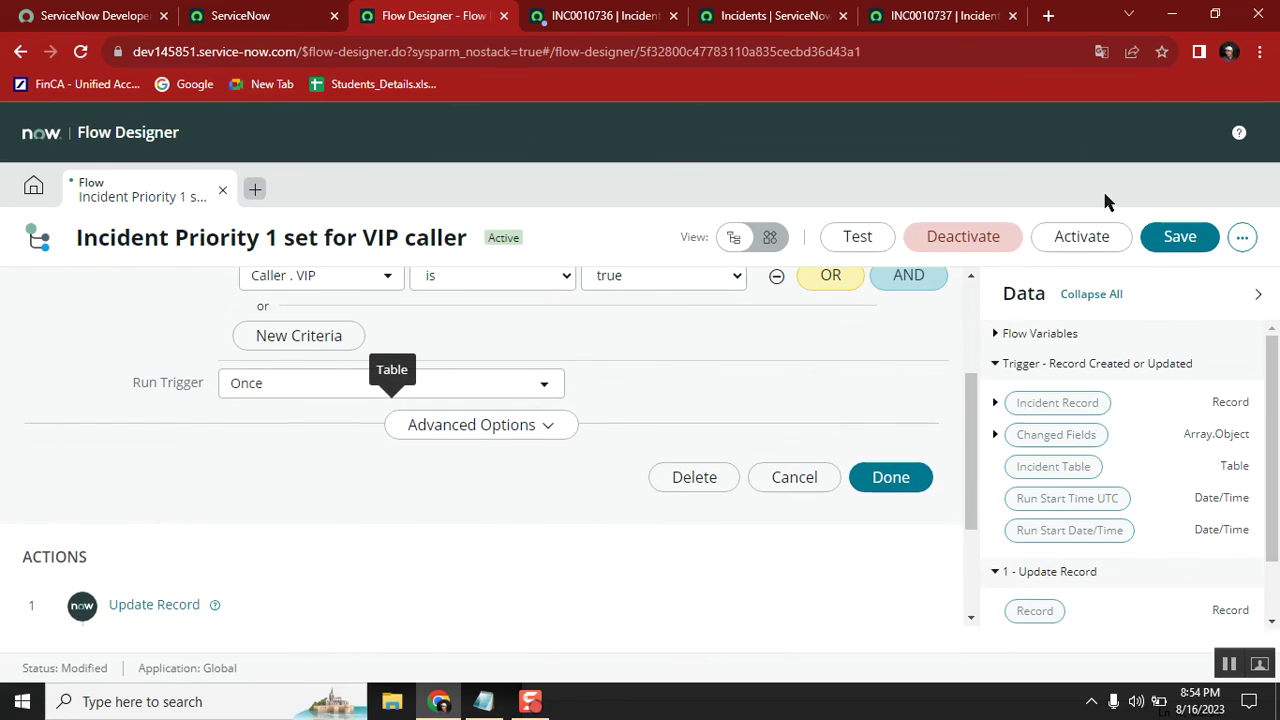
pyautogui.click(1172, 241)
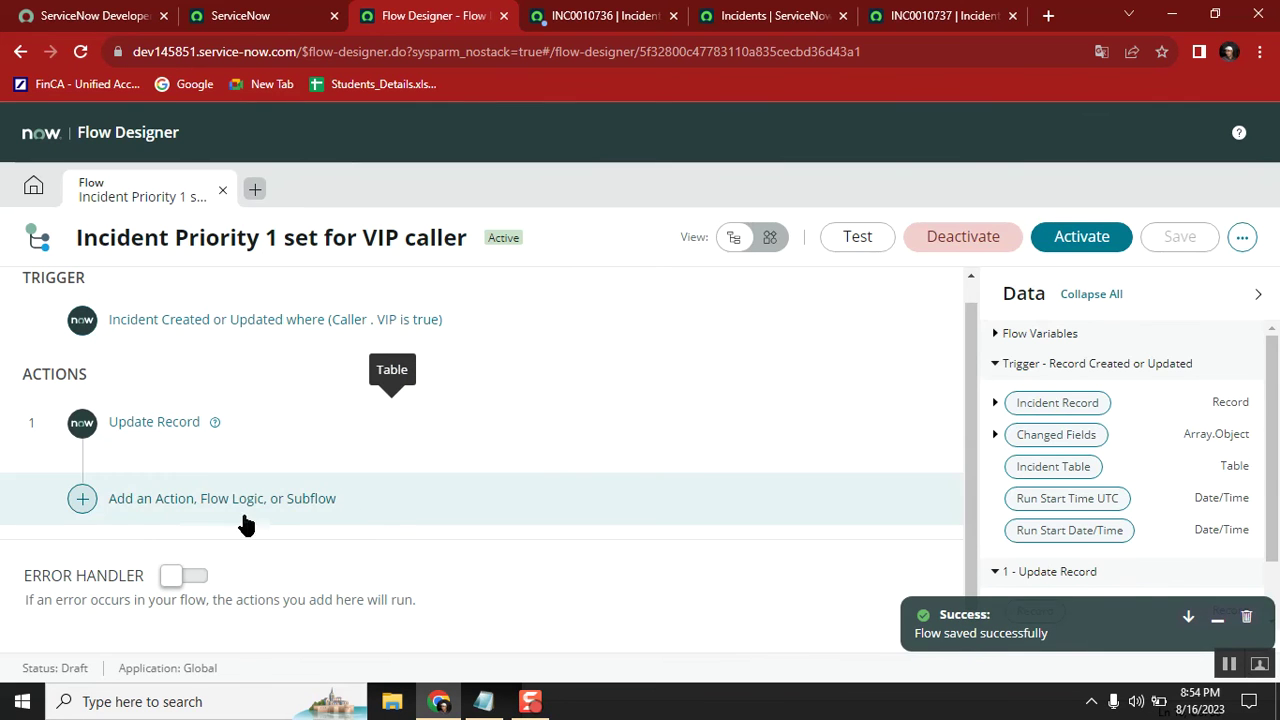
# - Reopen the flow's first action, browse the available actions, and choose Update Record again
pyautogui.click(168, 428)
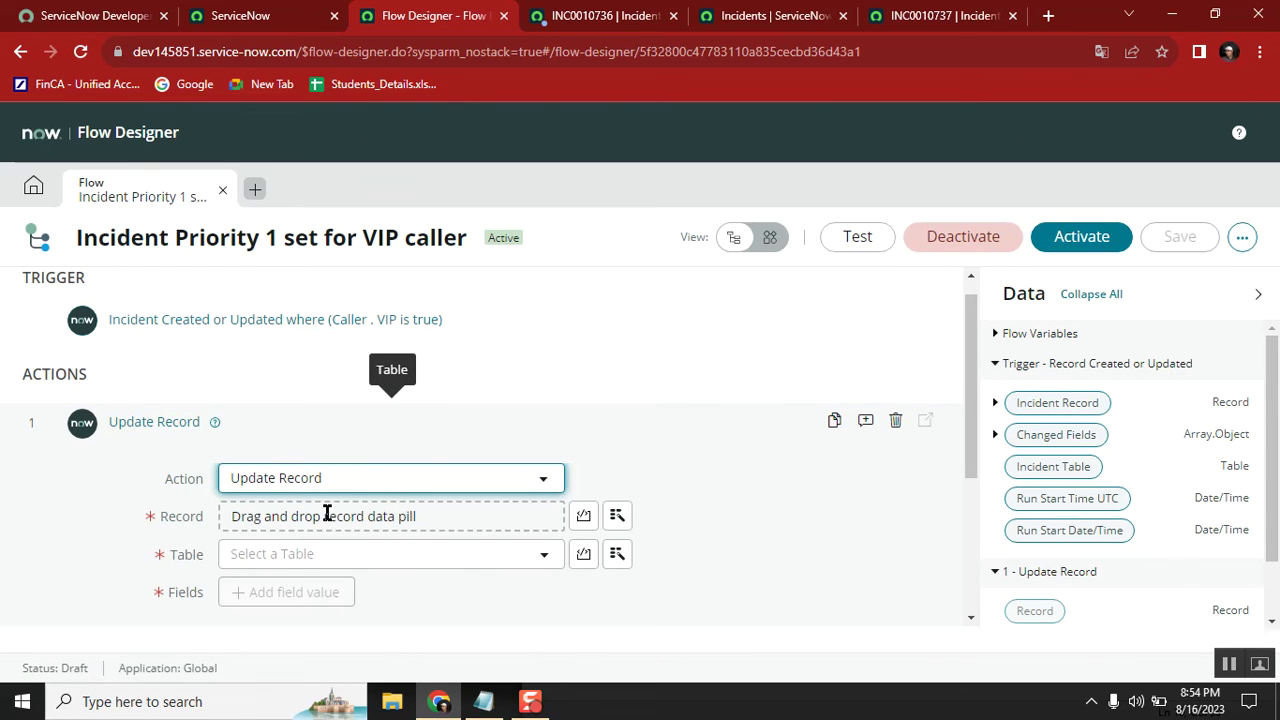
pyautogui.click(352, 477)
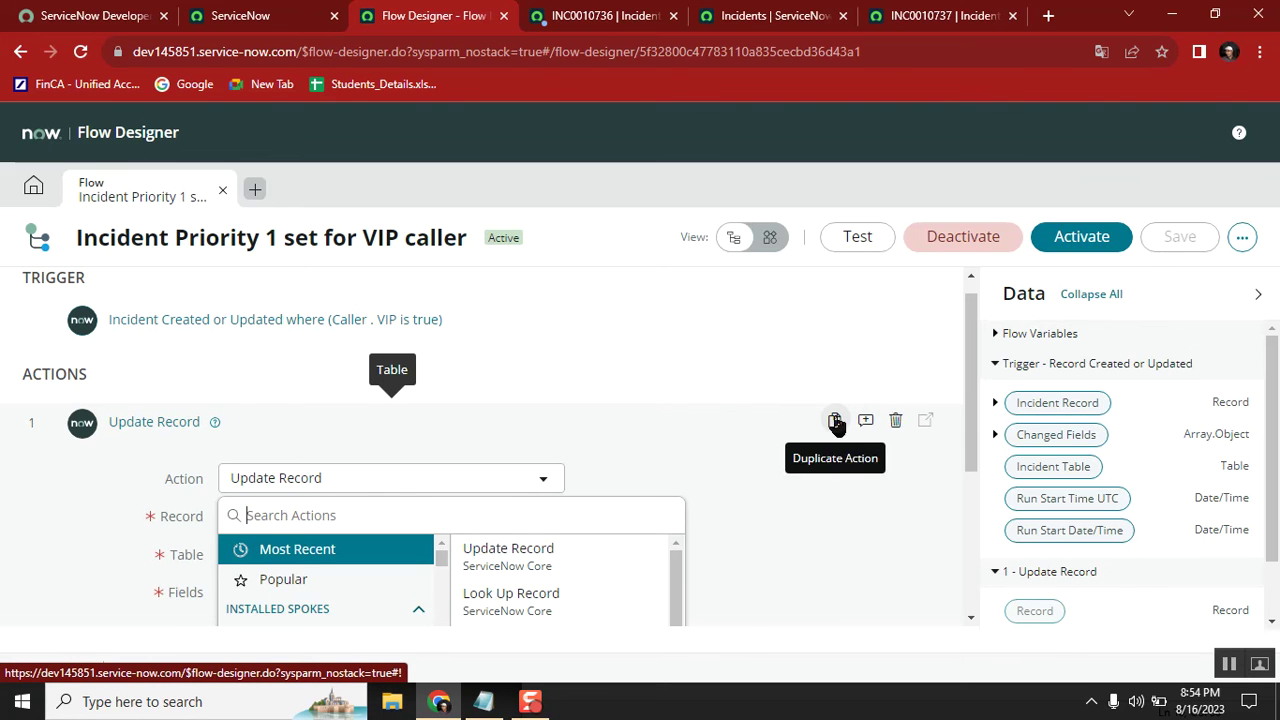
pyautogui.click(347, 474)
pyautogui.click(328, 476)
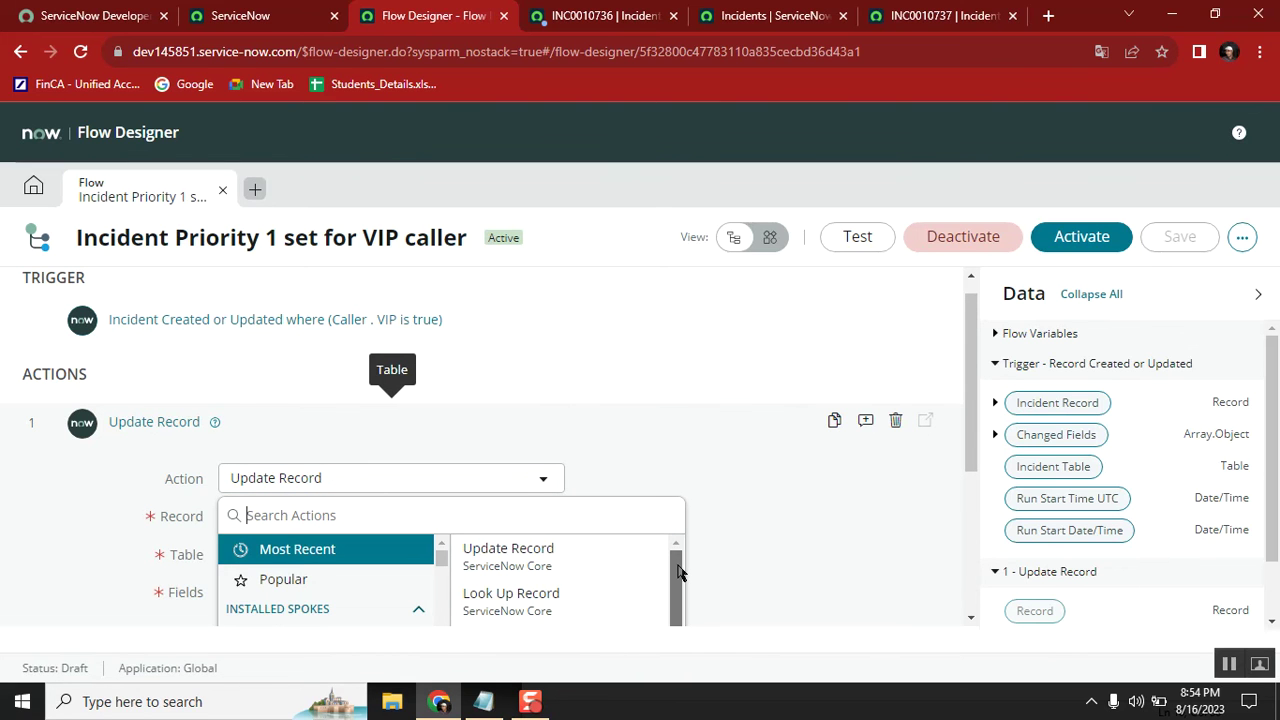
pyautogui.moveTo(678, 572); pyautogui.dragTo(671, 699)
pyautogui.moveTo(673, 650); pyautogui.dragTo(677, 562)
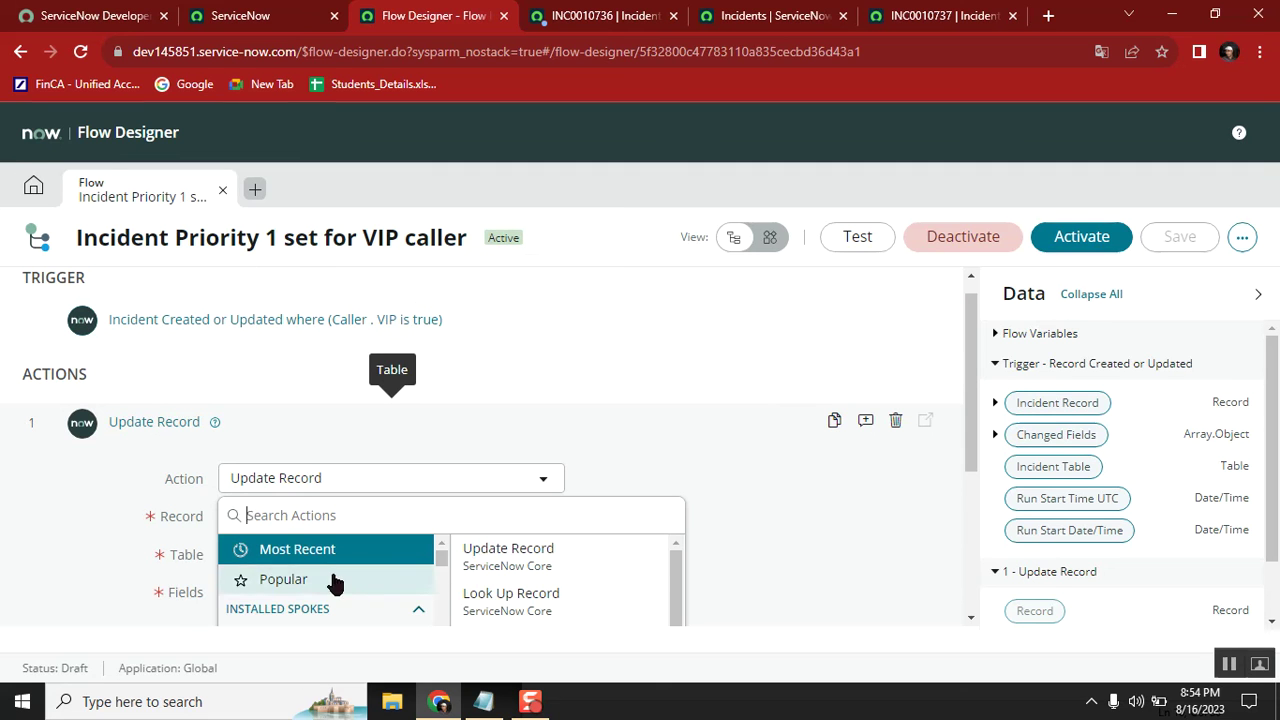
pyautogui.click(549, 566)
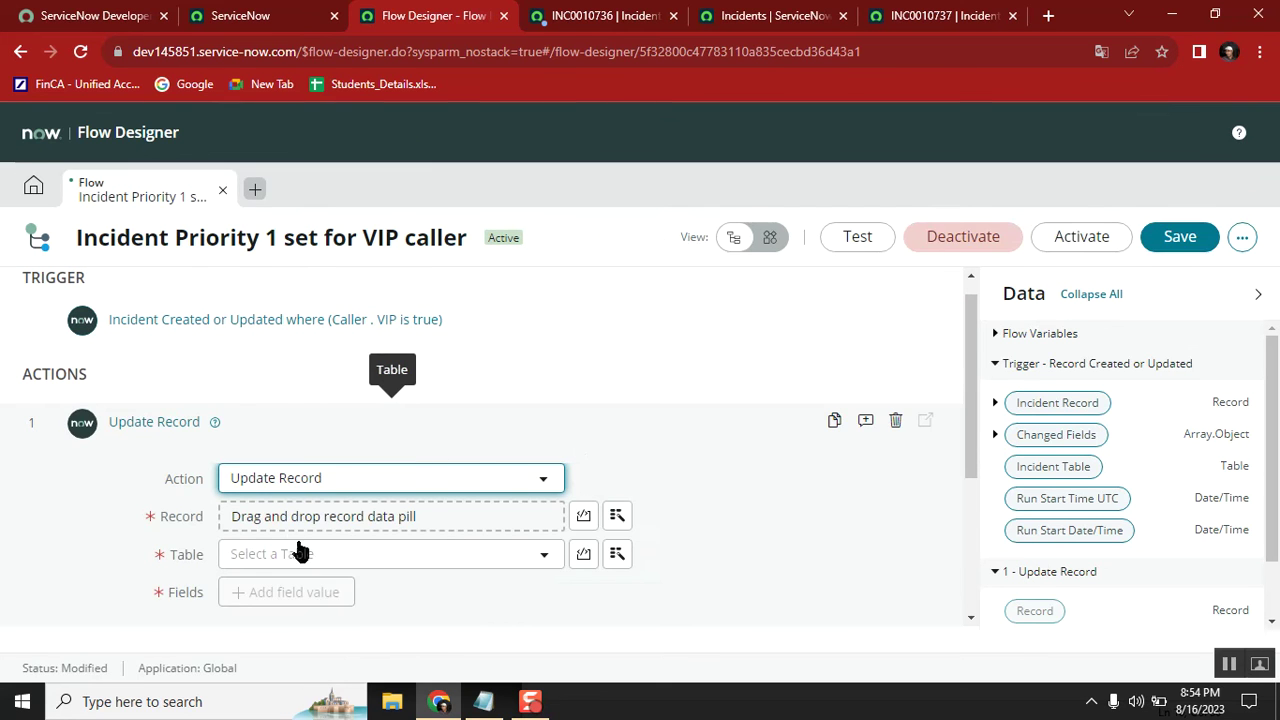
# - Set the Update Record action's record to the Incident Record from the Record Created or Updated trigger
pyautogui.click(617, 516)
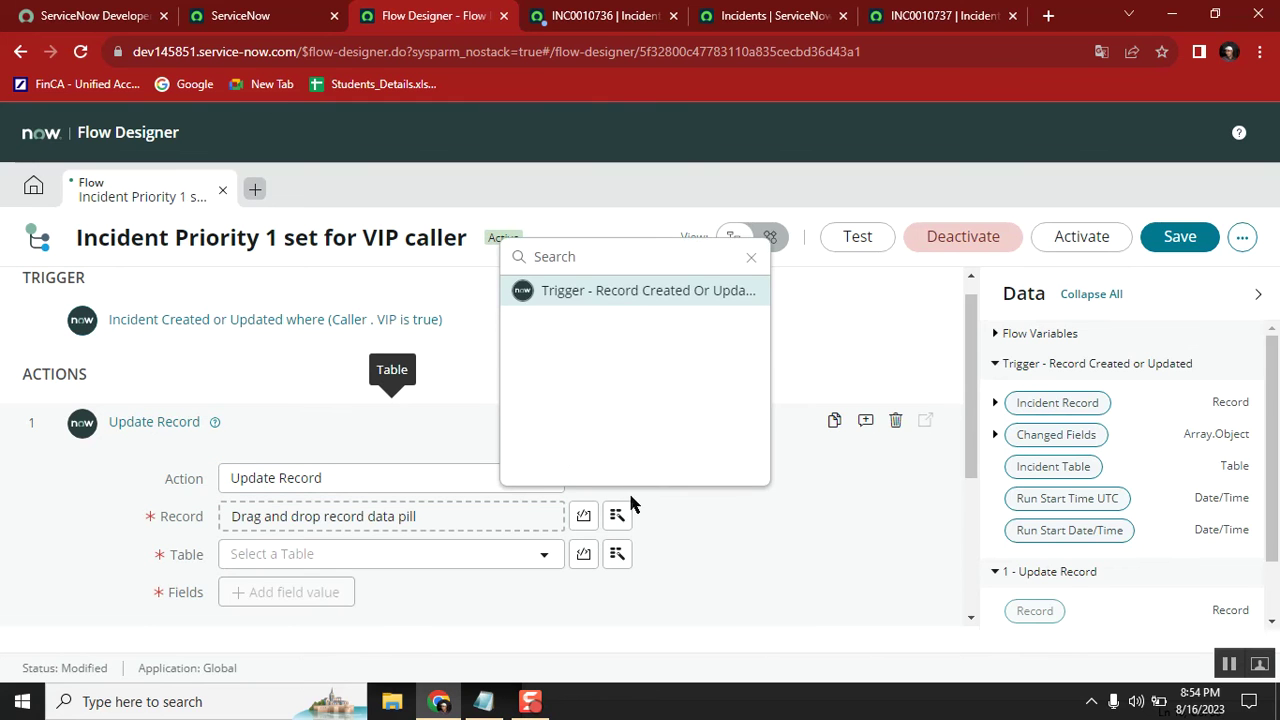
pyautogui.click(620, 291)
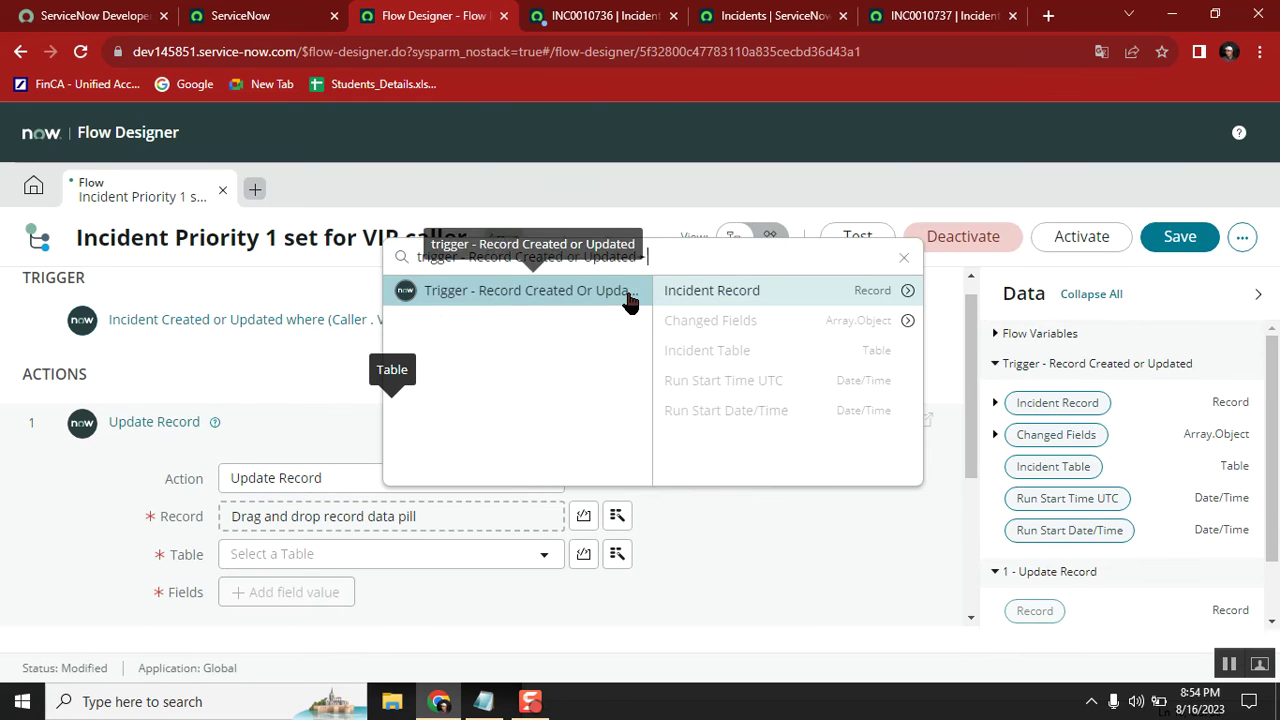
pyautogui.click(726, 298)
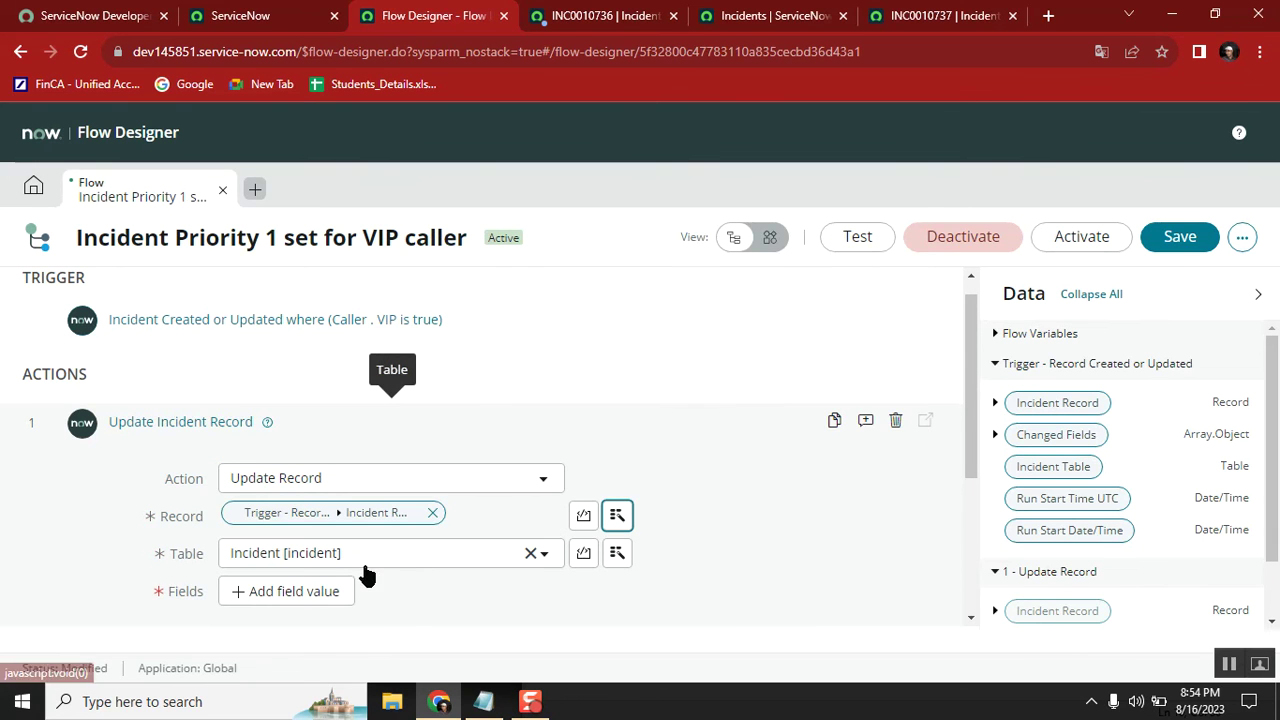
# - Add a field value to the Update Record action that sets Urgency to 1 - High
pyautogui.click(298, 598)
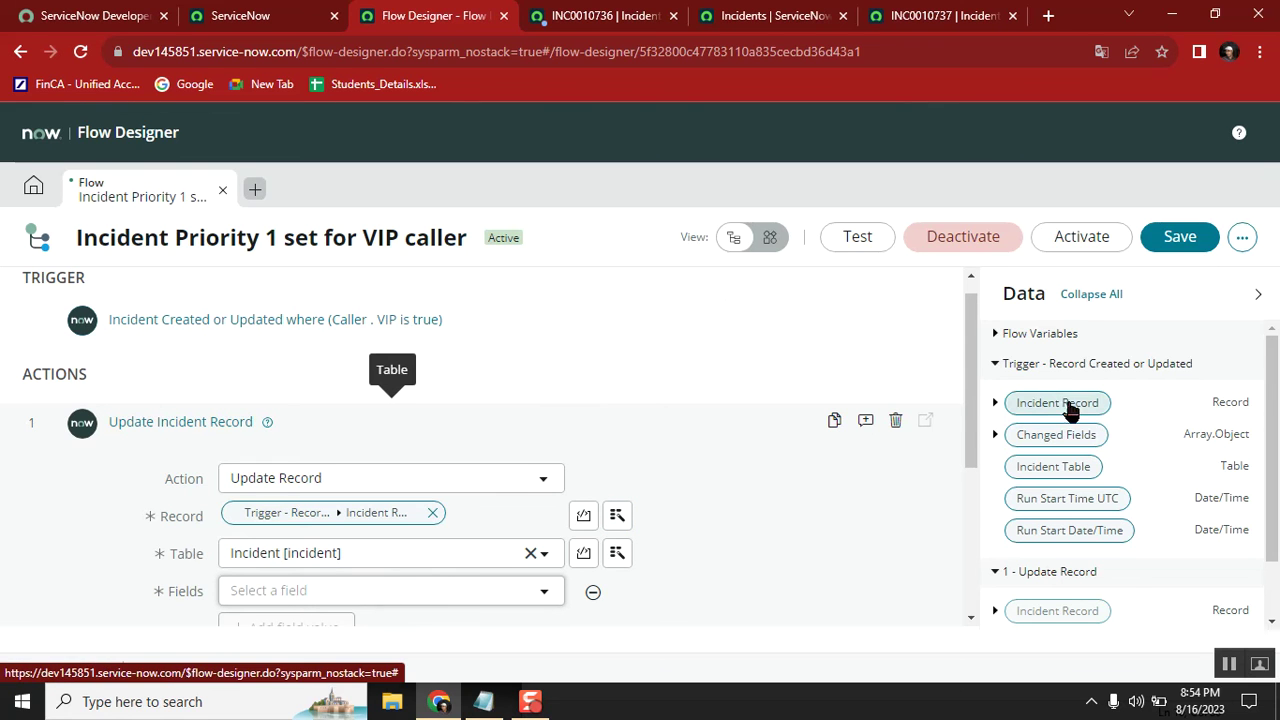
pyautogui.moveTo(975, 322); pyautogui.dragTo(978, 395)
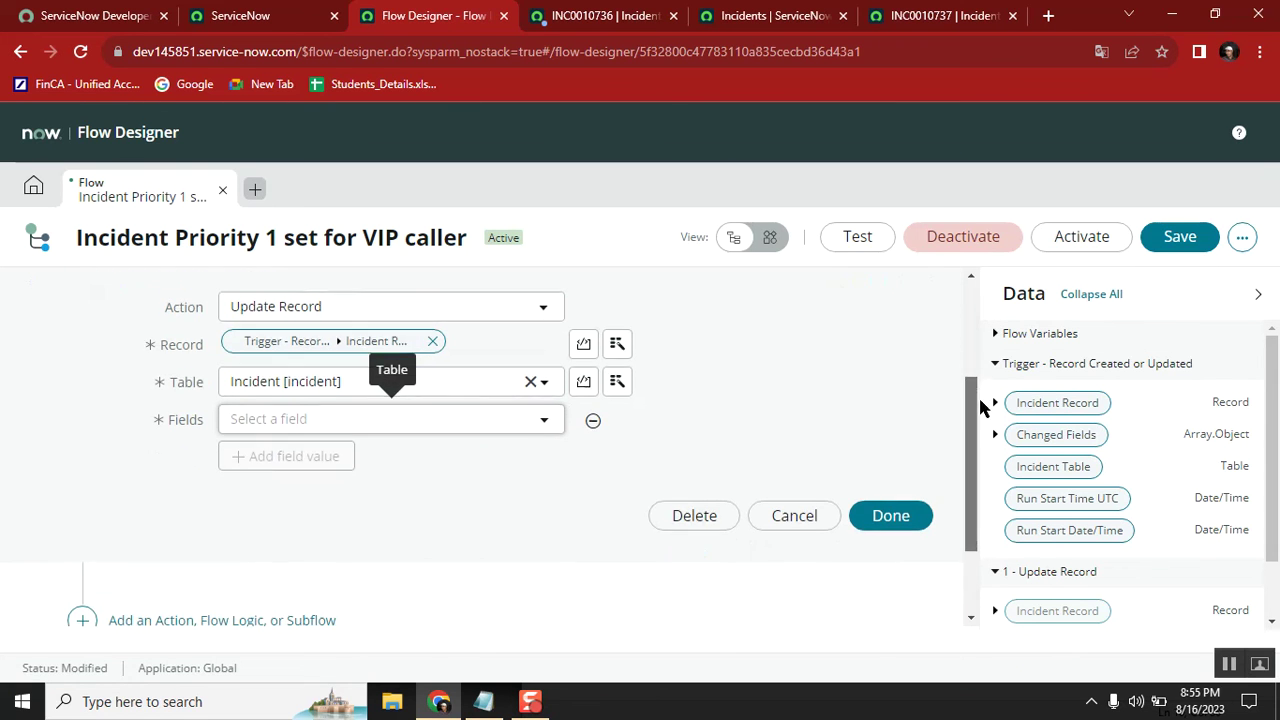
pyautogui.click(388, 406)
pyautogui.write('ur')
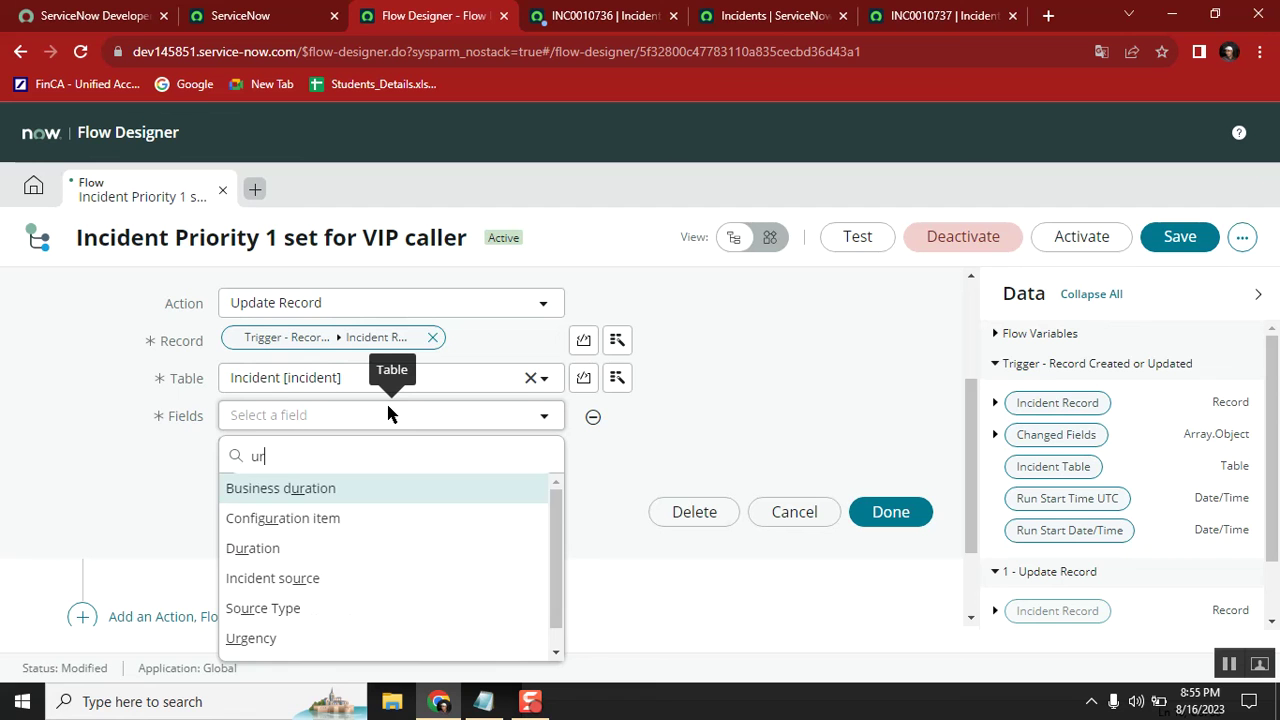
pyautogui.write('ge')
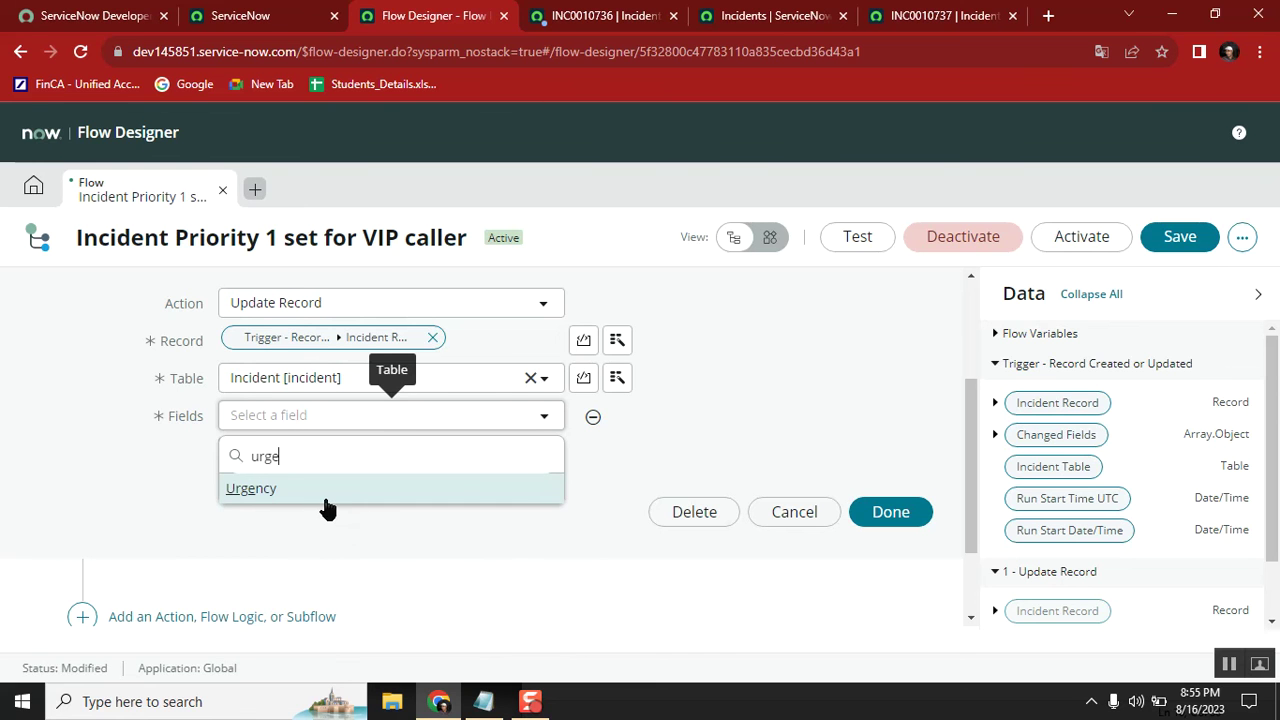
pyautogui.click(326, 497)
pyautogui.click(651, 416)
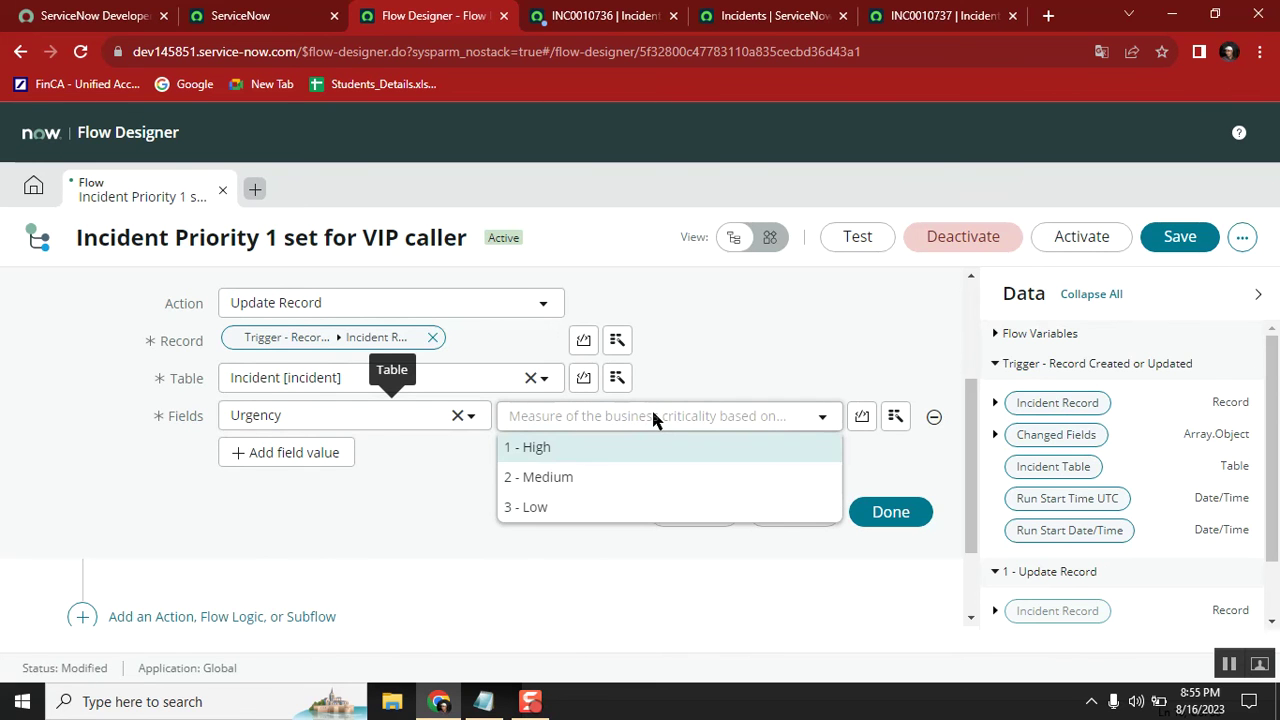
pyautogui.click(694, 452)
# - Add a second field value to the action that sets Impact to 1 - High
pyautogui.click(307, 455)
pyautogui.click(363, 456)
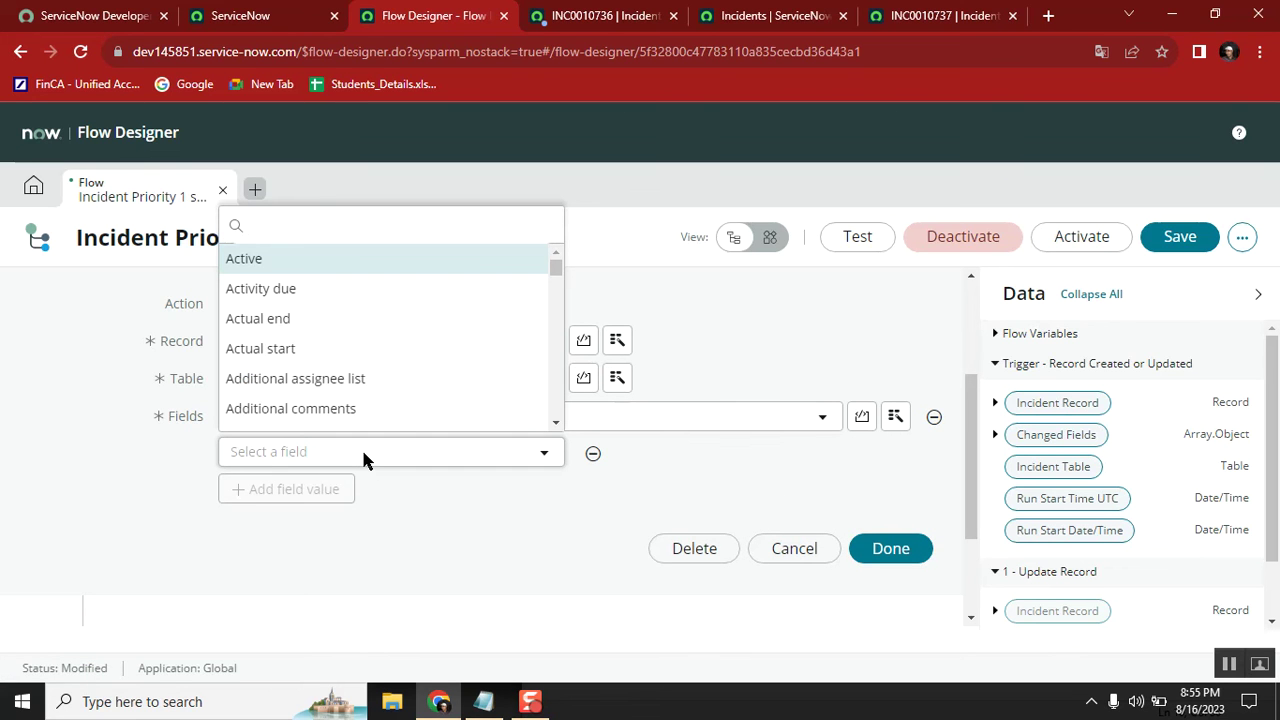
pyautogui.write('imp')
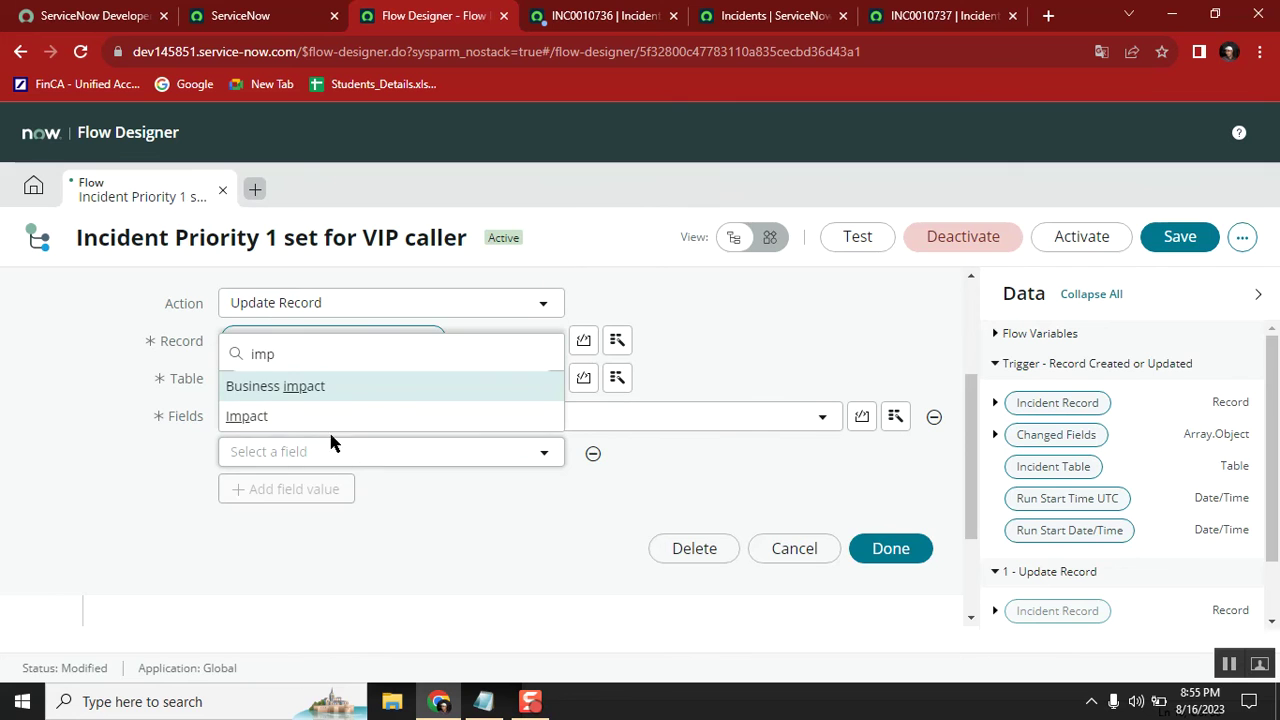
pyautogui.click(303, 418)
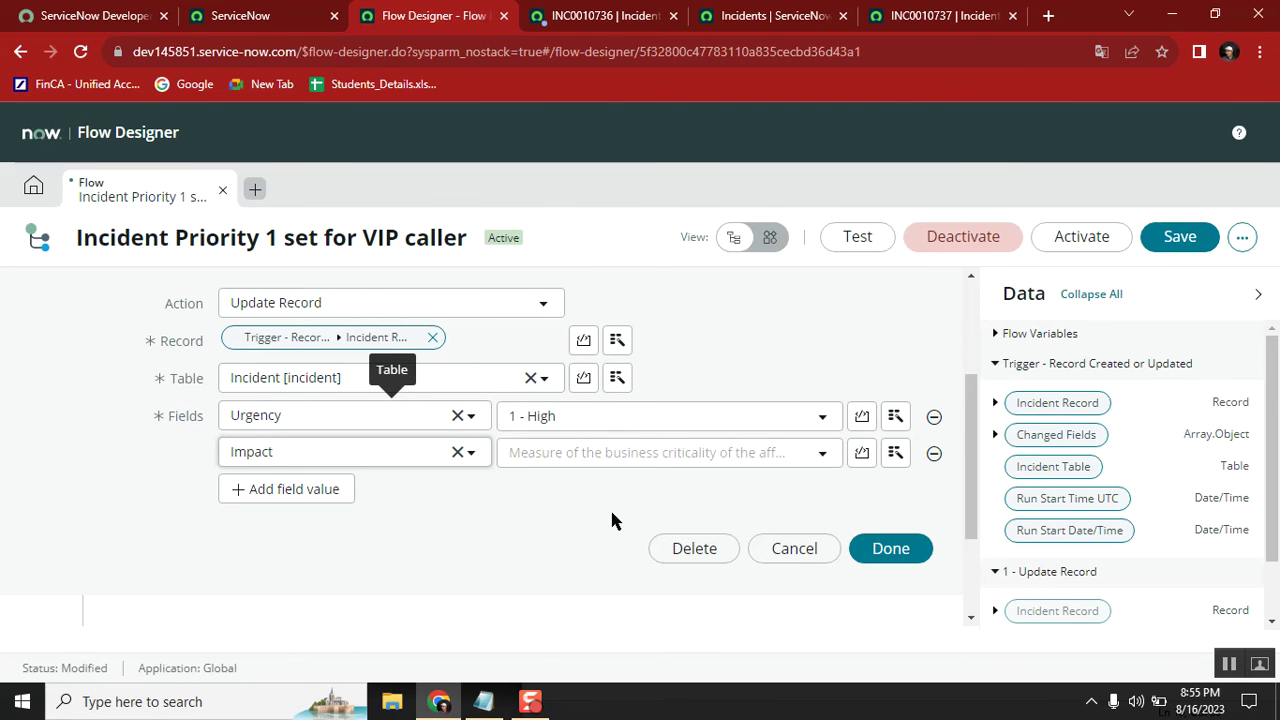
pyautogui.click(639, 452)
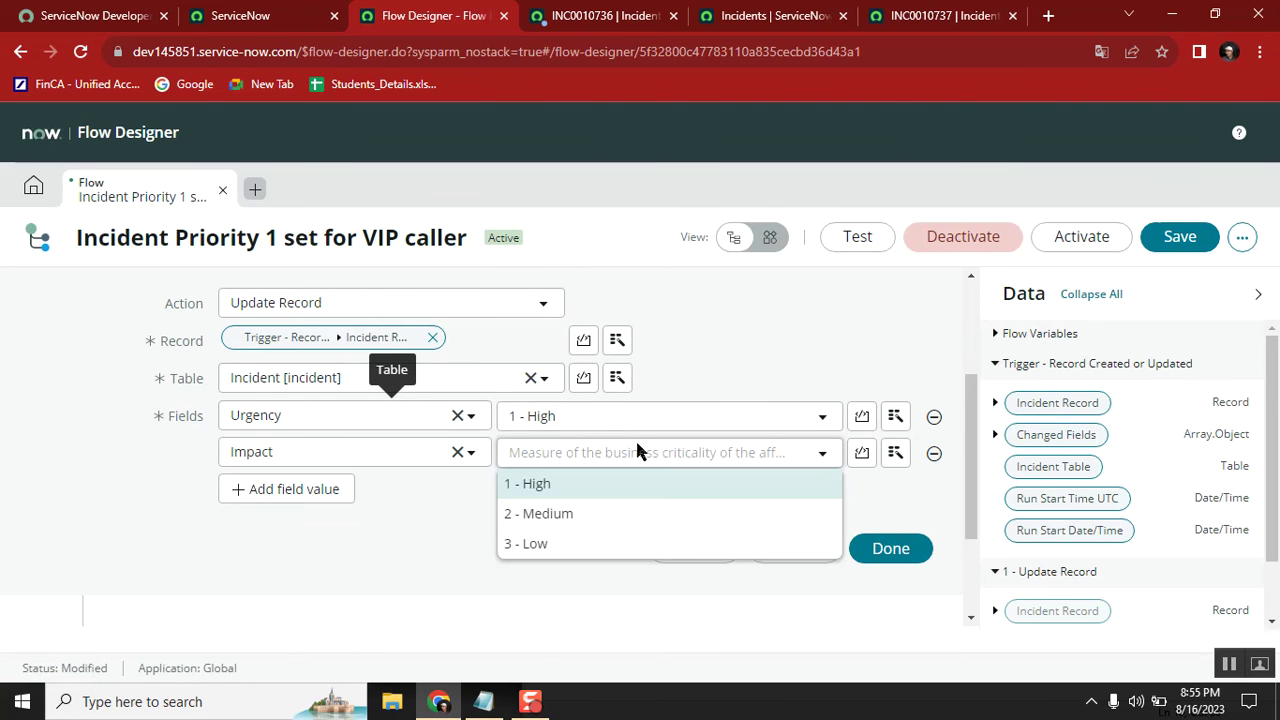
pyautogui.click(566, 484)
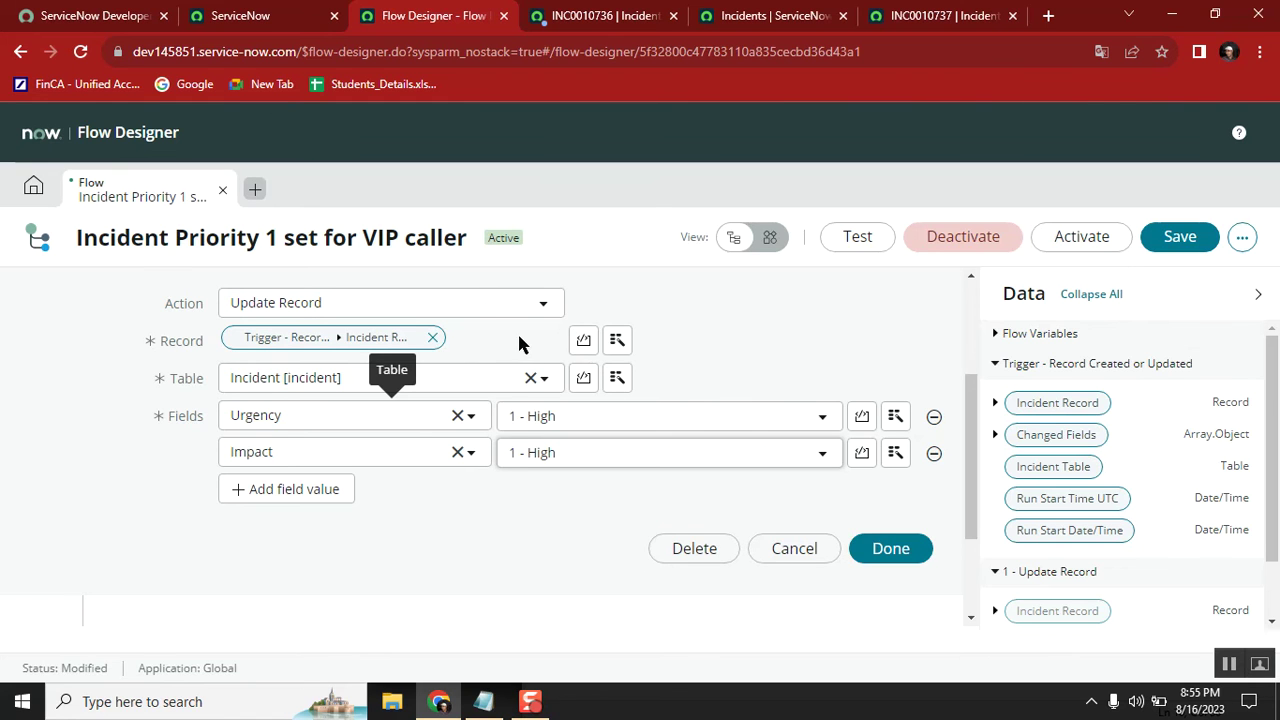
# - Review the Update Incident Record action's settings, finish editing it, and save the flow
pyautogui.moveTo(968, 420); pyautogui.dragTo(968, 402)
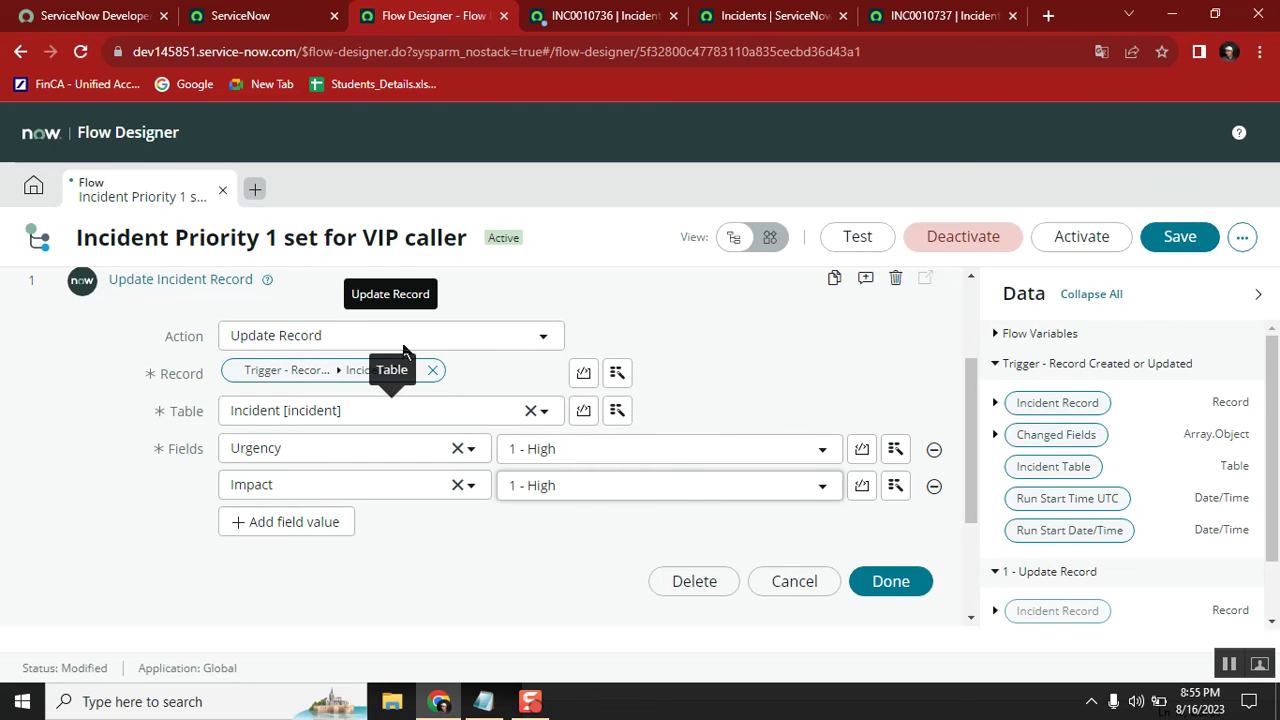
pyautogui.moveTo(975, 401)
pyautogui.mouseDown()
pyautogui.moveTo(975, 321)
pyautogui.moveTo(982, 392)
pyautogui.mouseUp()
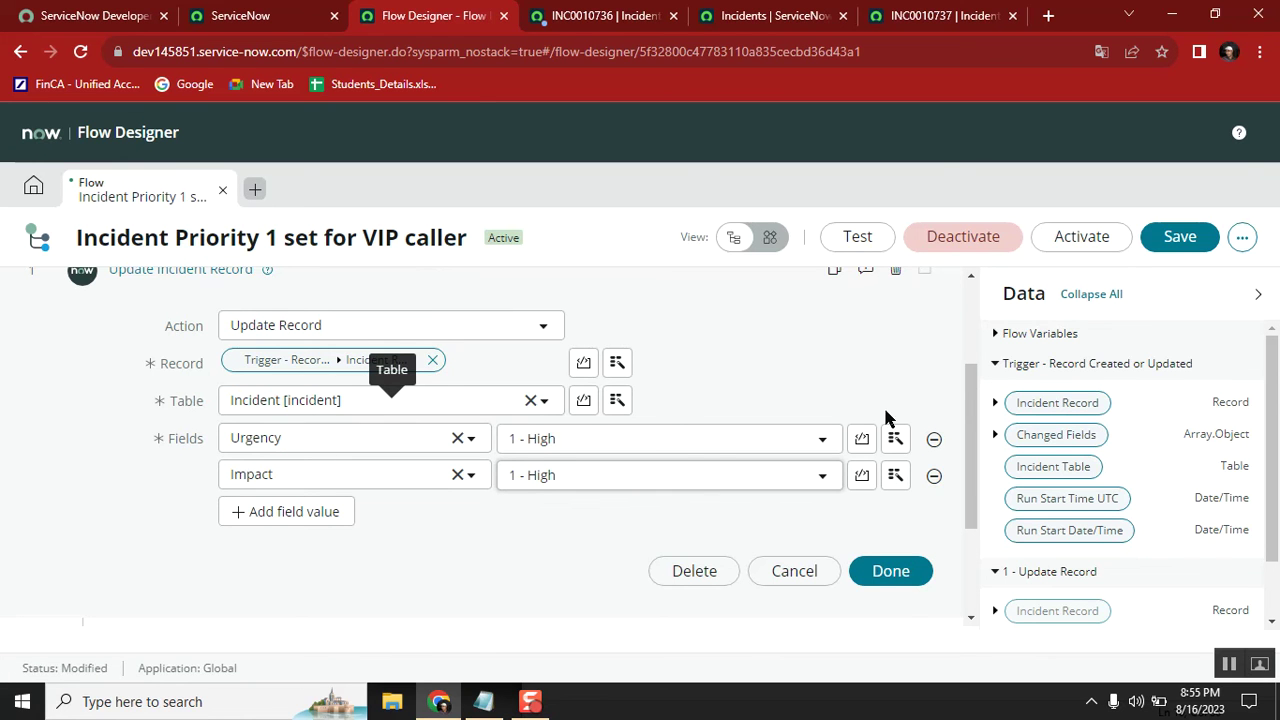
pyautogui.click(895, 571)
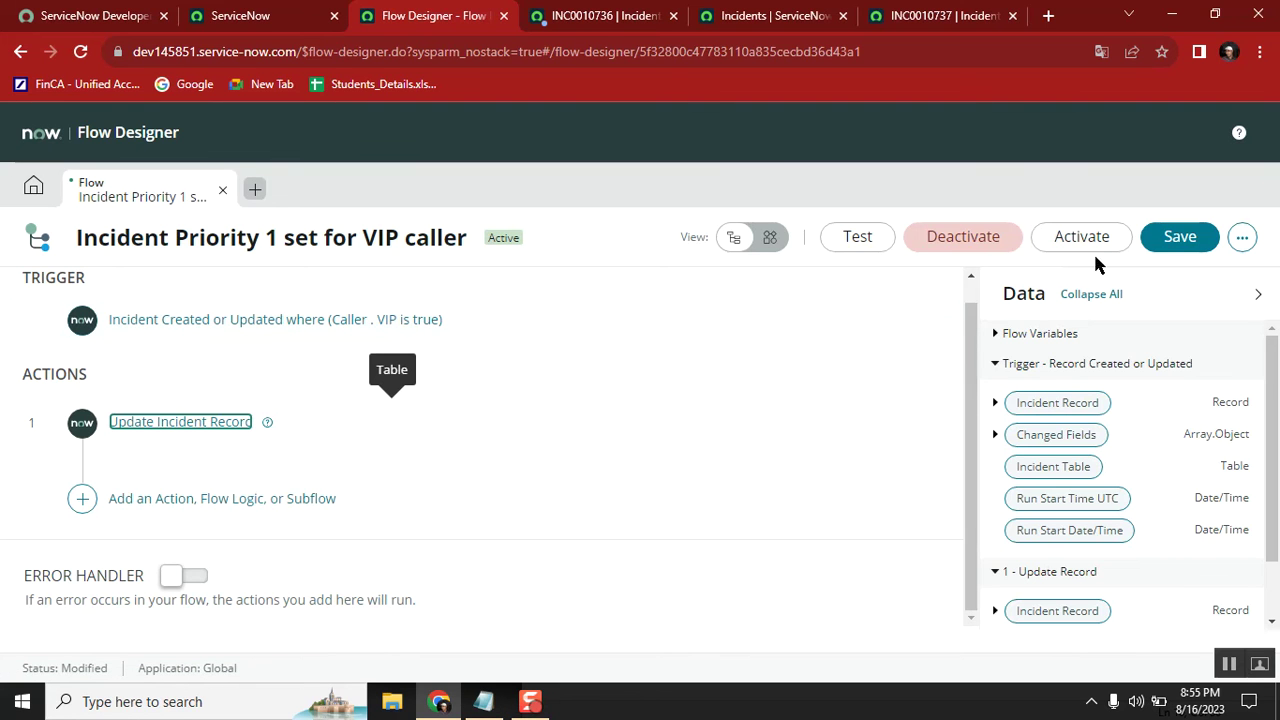
pyautogui.click(1172, 238)
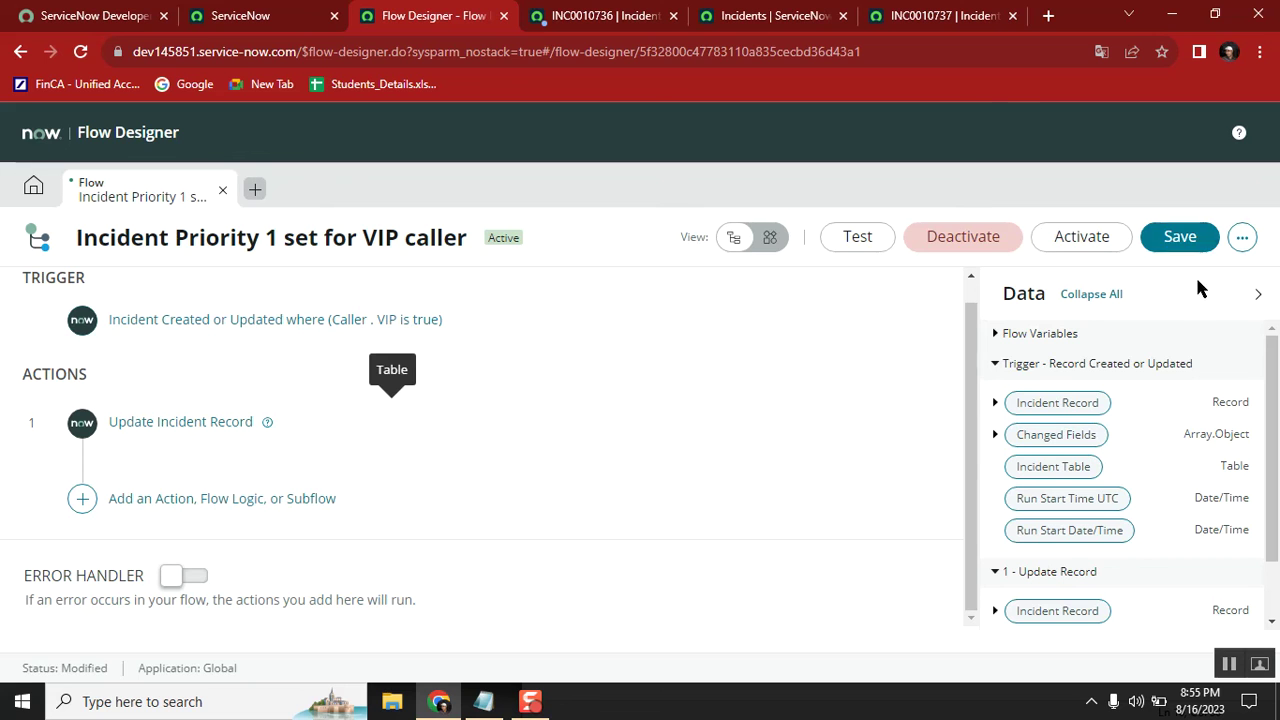
pyautogui.click(1180, 238)
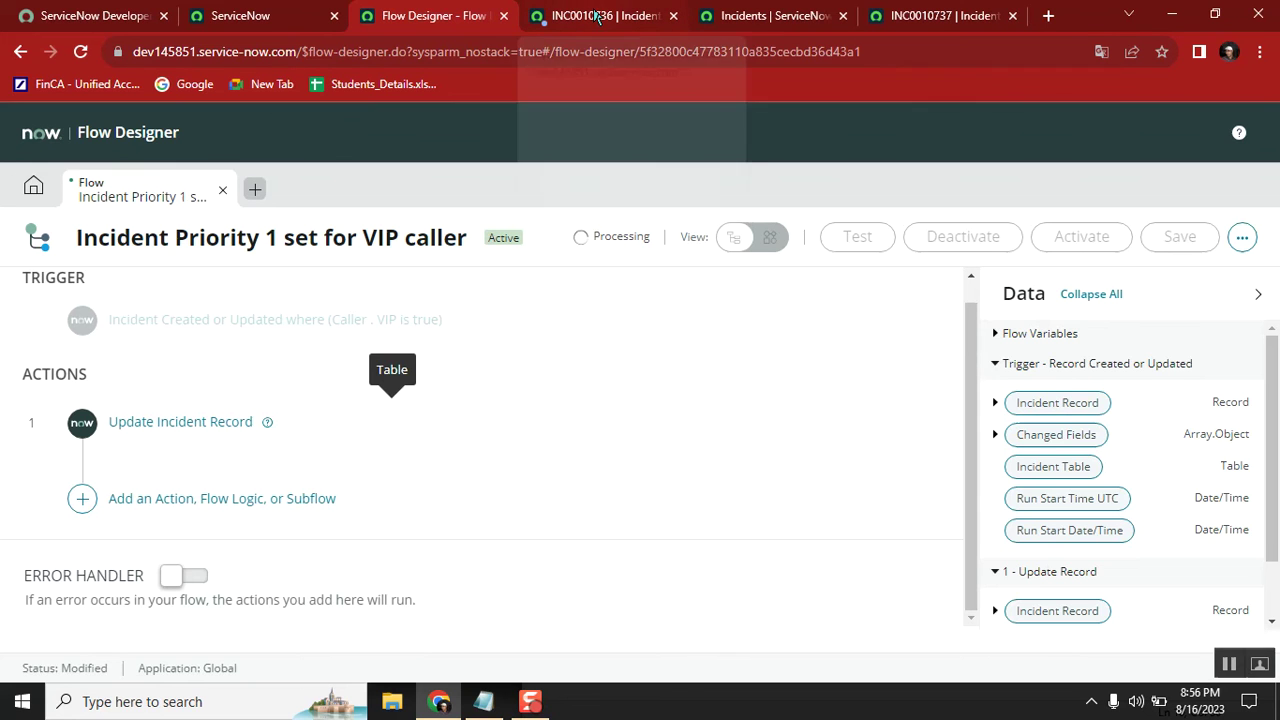
# - Switch to the Notepad notes and review the VIP caller condition and the priority requirement, moving the window further over the flow
pyautogui.click(483, 701)
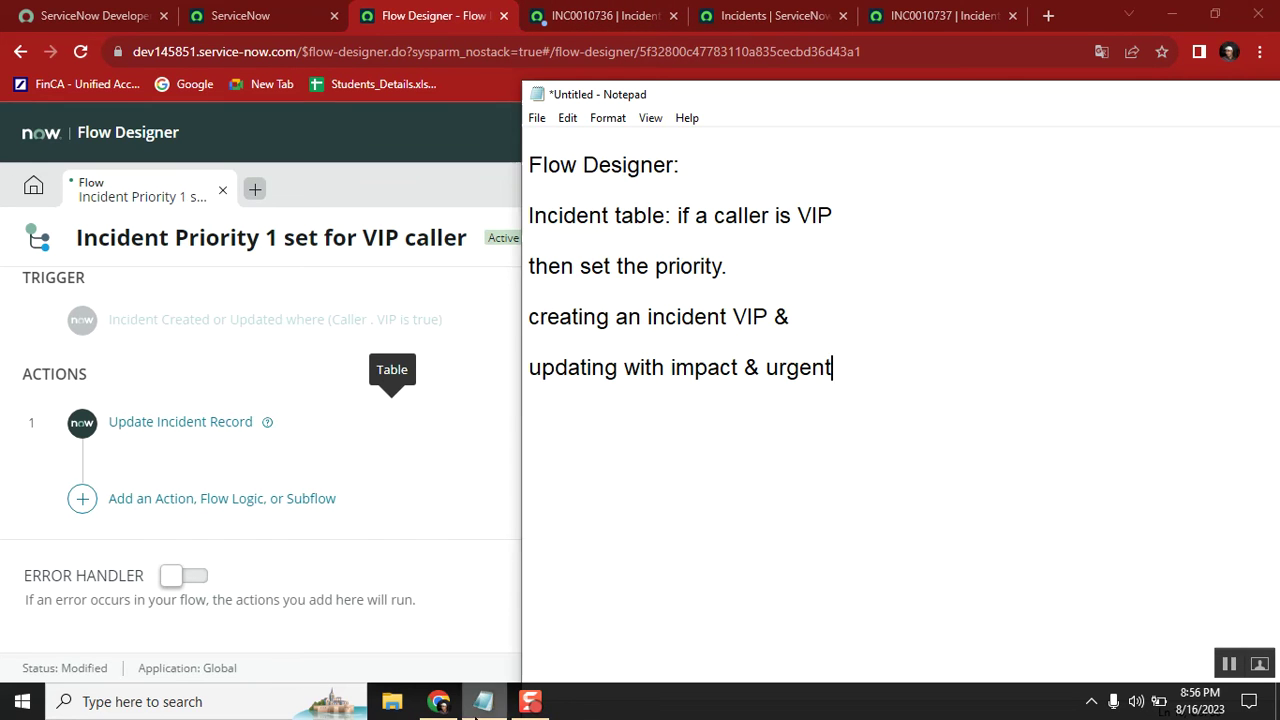
pyautogui.doubleClick(688, 215)
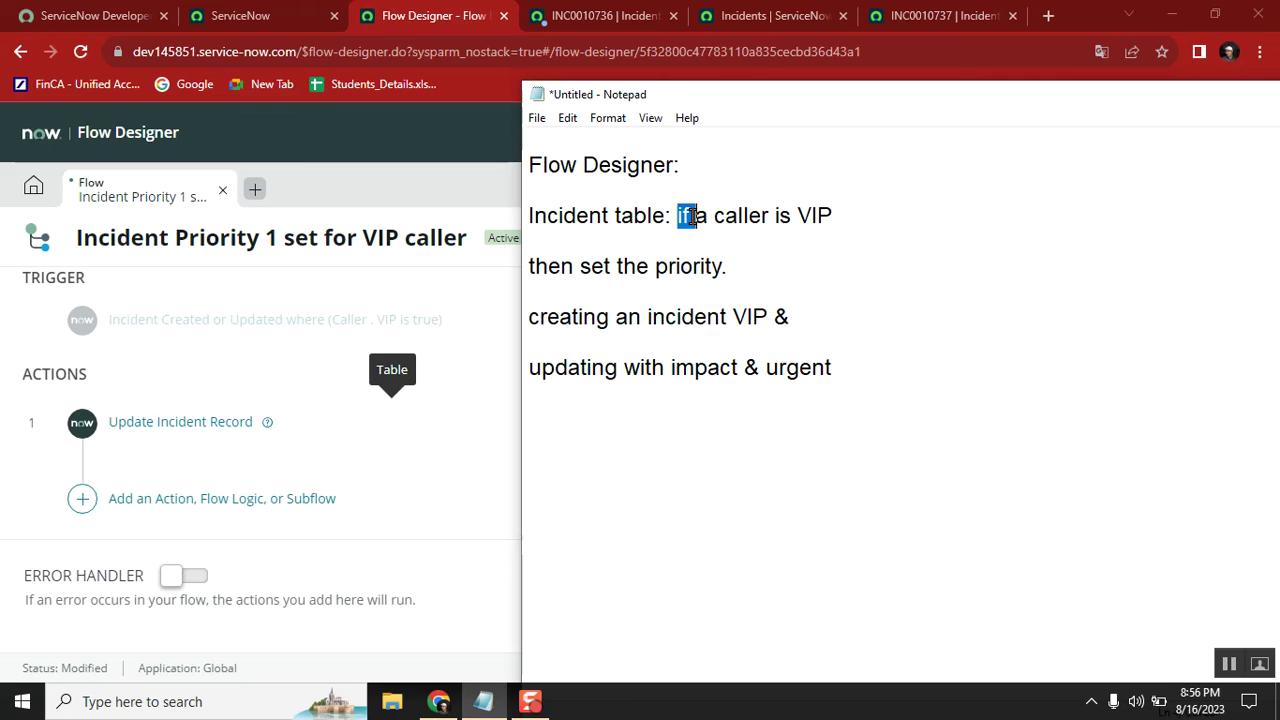
pyautogui.doubleClick(740, 215)
pyautogui.doubleClick(810, 217)
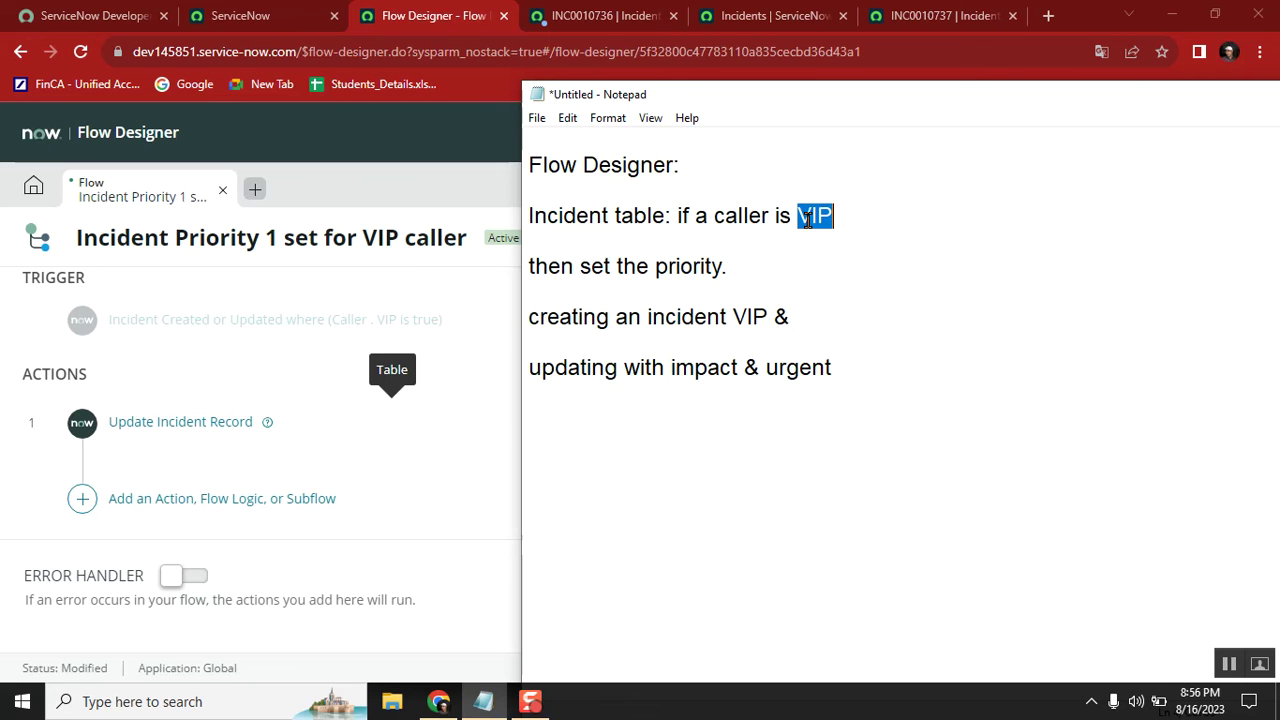
pyautogui.doubleClick(671, 266)
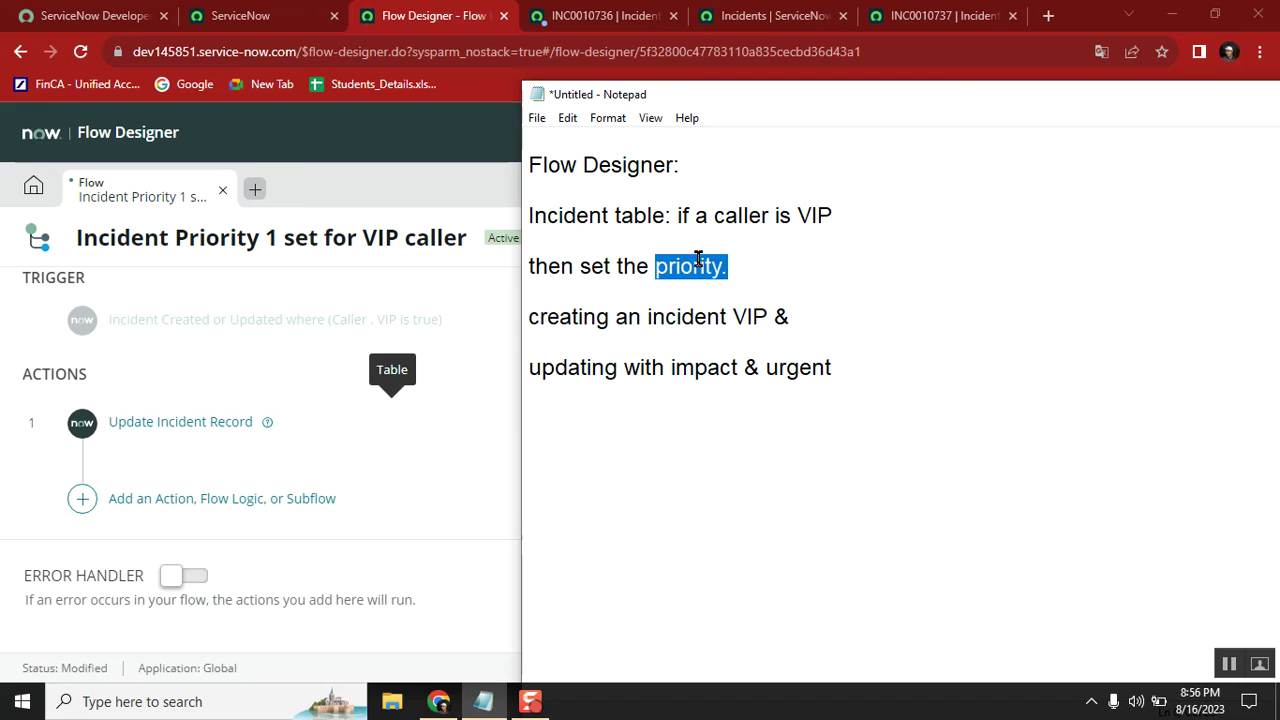
pyautogui.doubleClick(737, 316)
pyautogui.doubleClick(679, 260)
pyautogui.moveTo(737, 100); pyautogui.dragTo(519, 96)
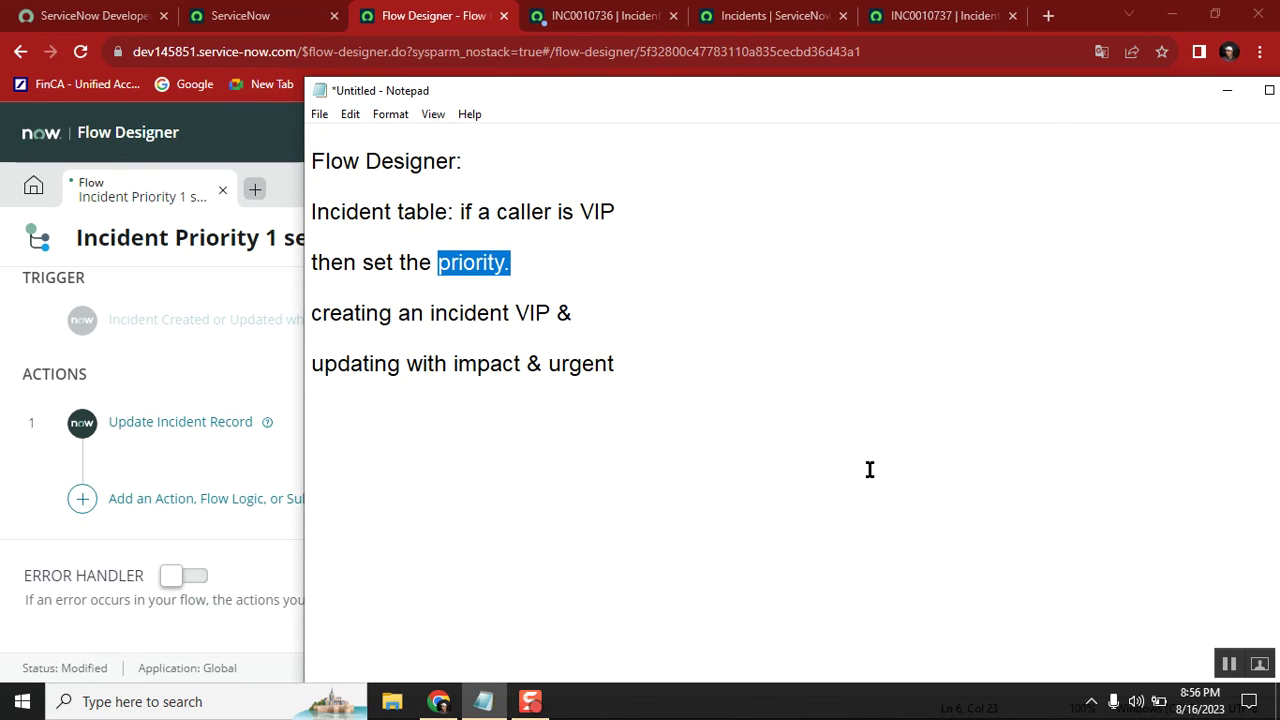